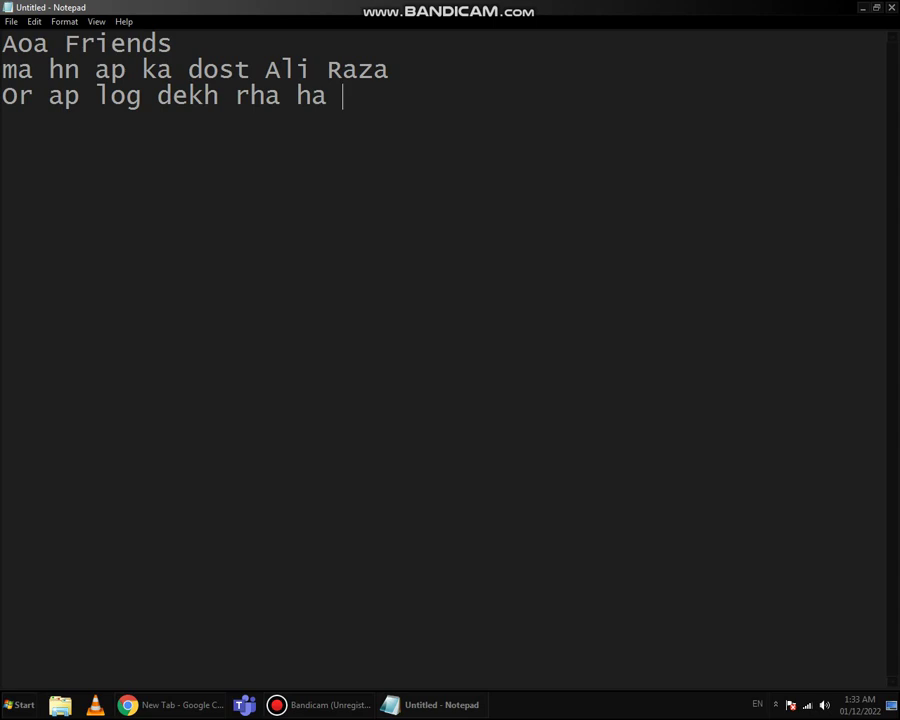
# Complete the third line of the note with the channel name and start a new line
pyautogui.write('Ali Raza ')
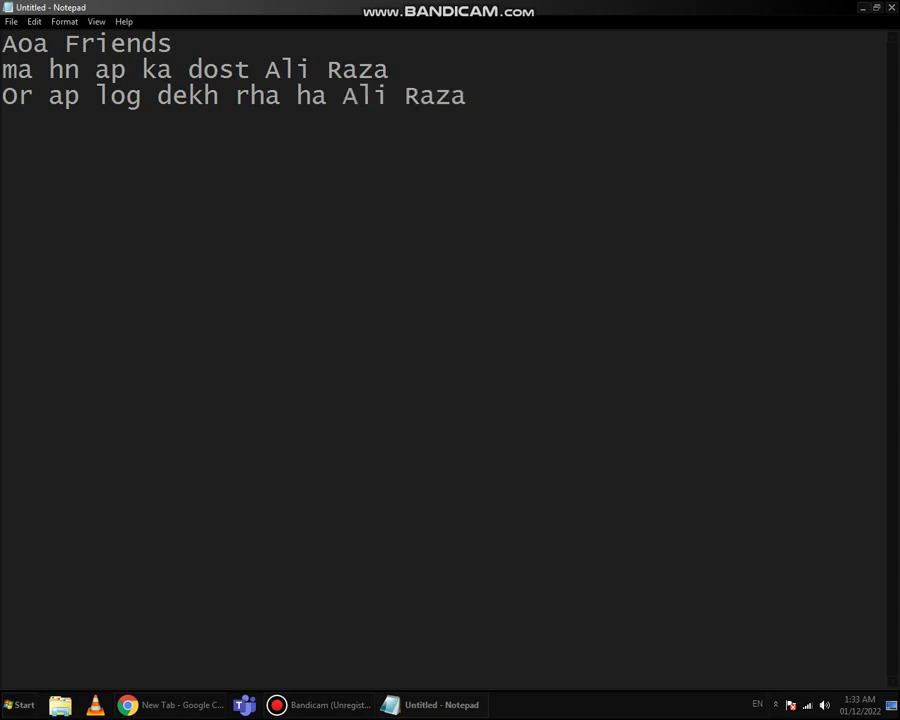
pyautogui.write('Collect')
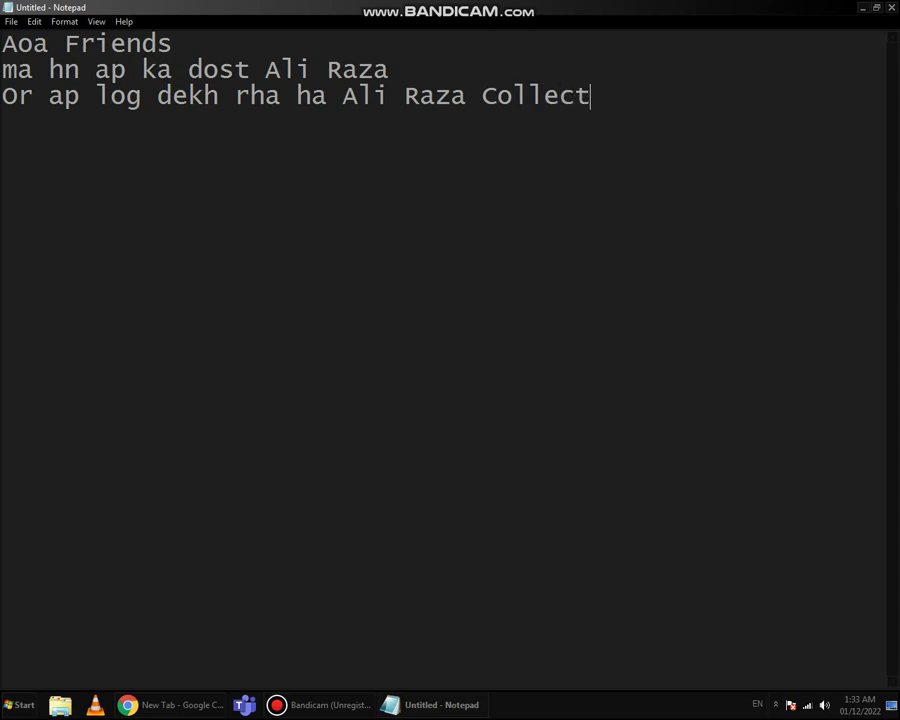
pyautogui.write('ion')
pyautogui.press('Return')
# Write the line "chalein video ko start krty" below the channel name line and leave blank lines after it
pyautogui.write('cha')
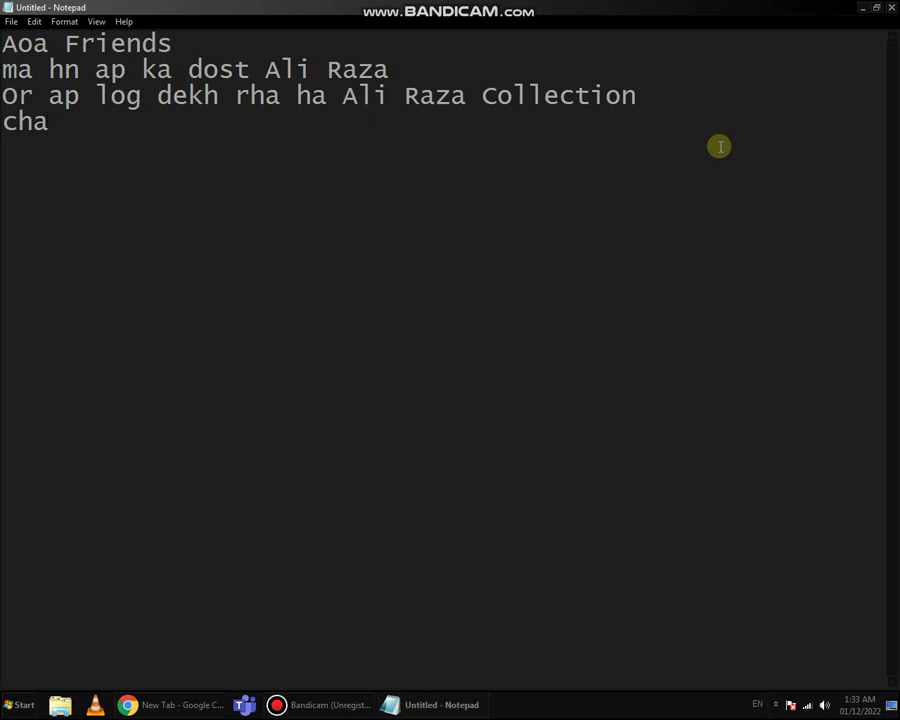
pyautogui.write('lein vid')
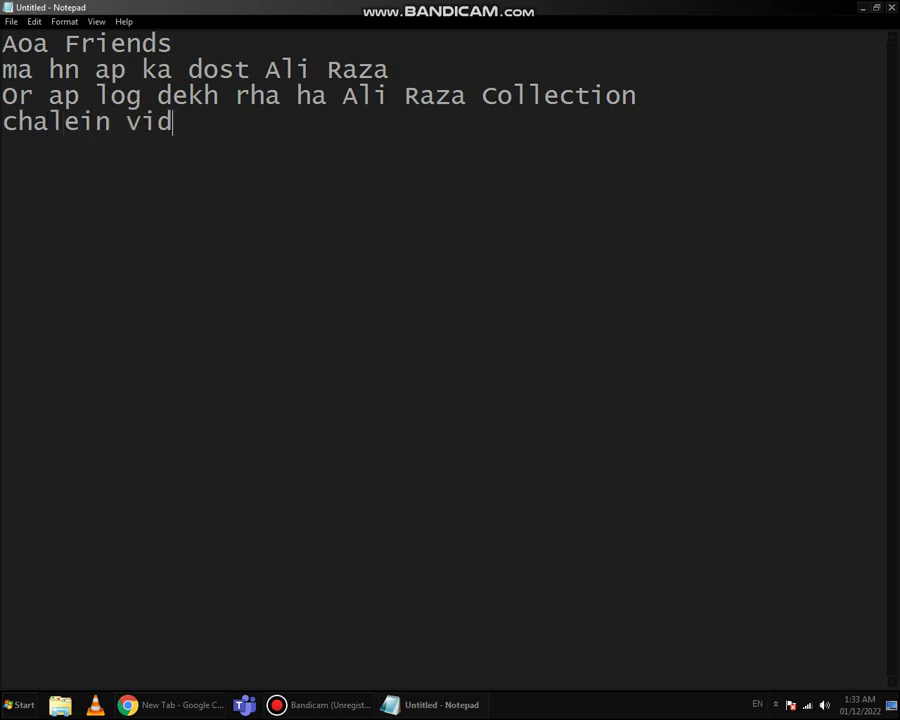
pyautogui.write('eo ko sta')
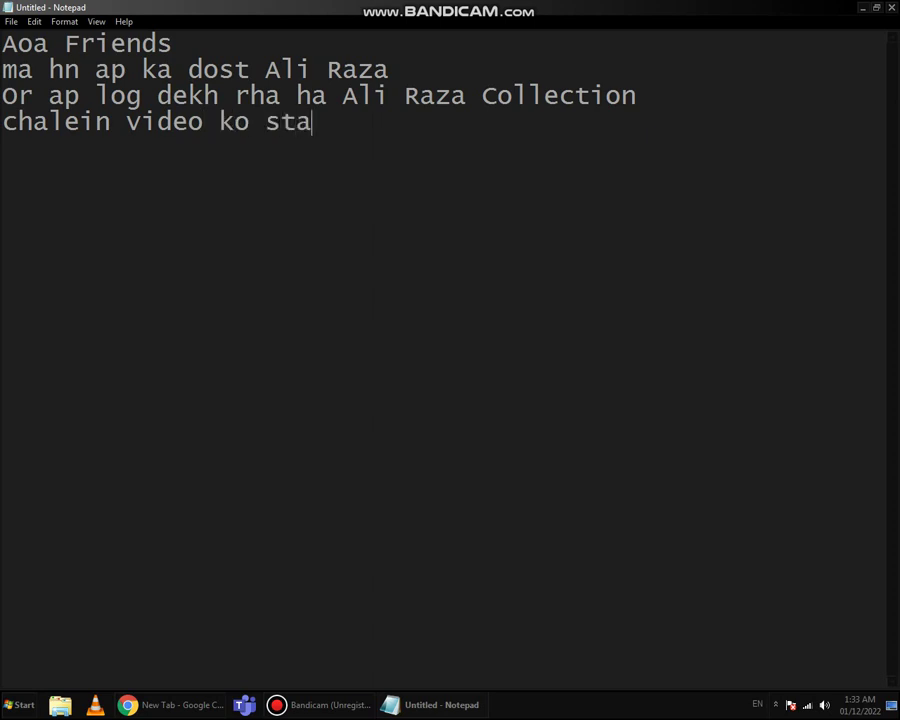
pyautogui.write('rt krty')
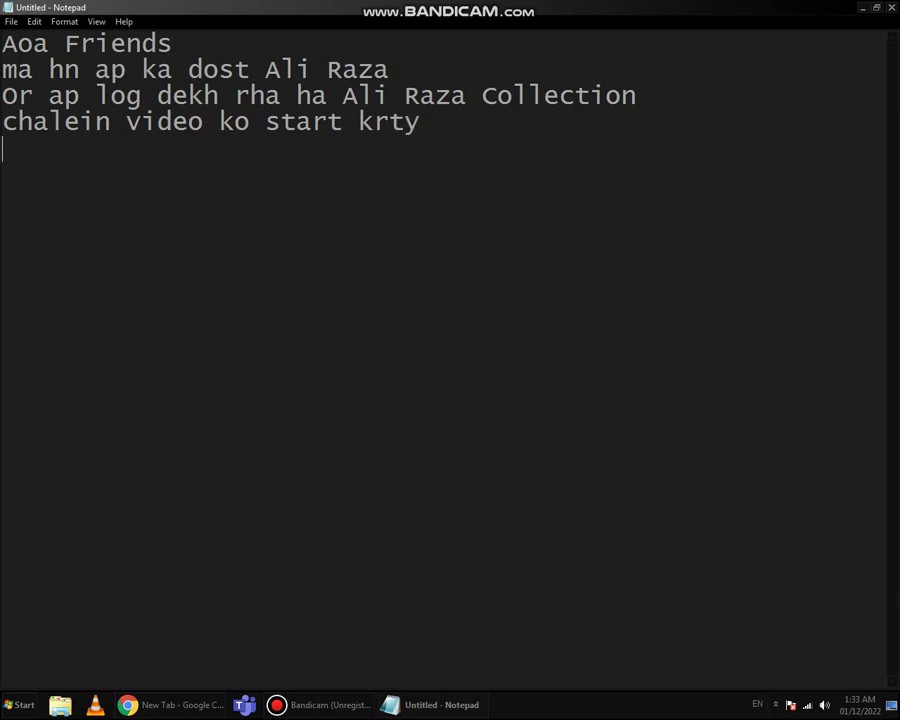
pyautogui.press('Return')
pyautogui.press('Return')
# Write the topic sentence "Aj hm sekha ga k hum Memu emulator ko kesa download or install kr skty ha"
pyautogui.write('Aj hm ')
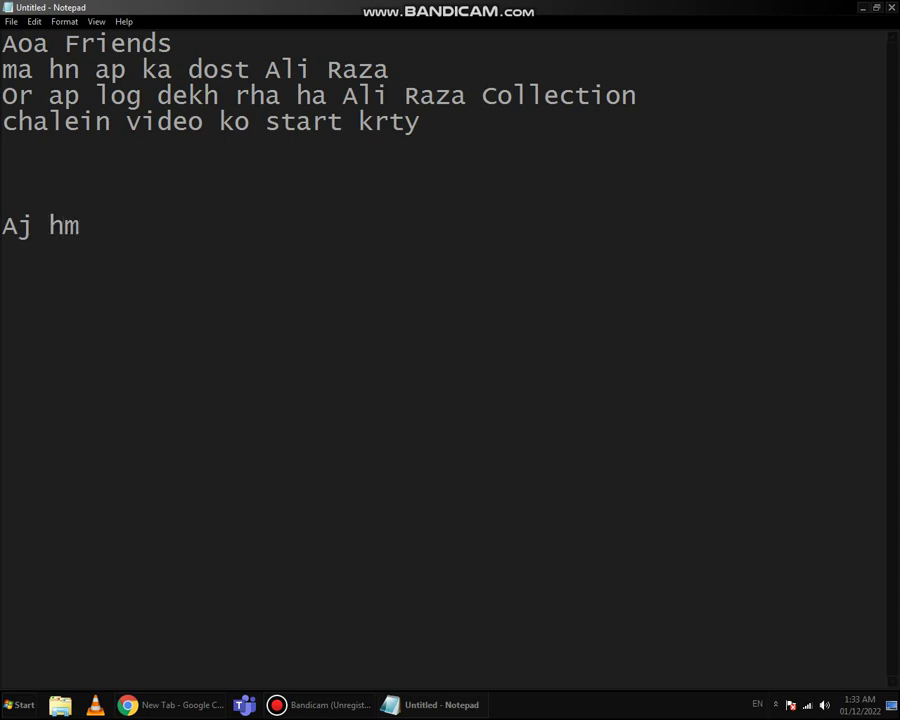
pyautogui.write('sekha')
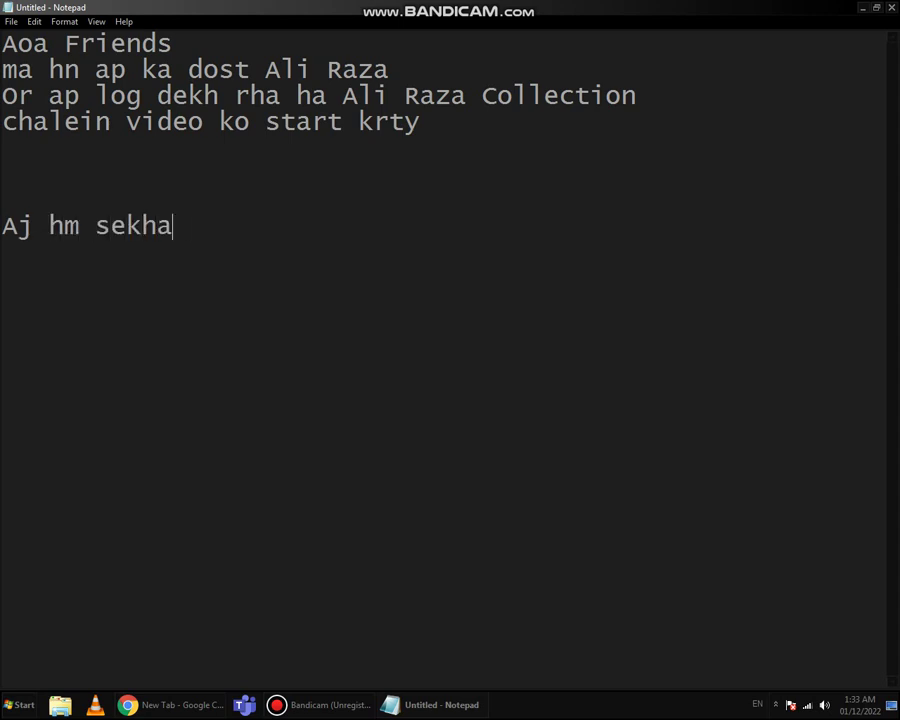
pyautogui.write(' ga k hum ')
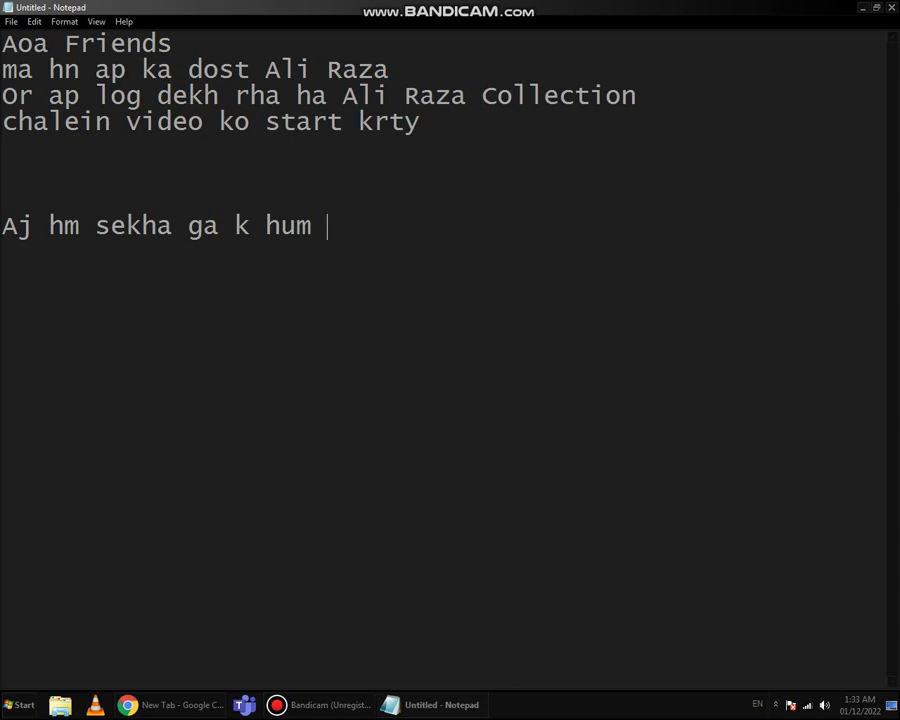
pyautogui.write('Memu ')
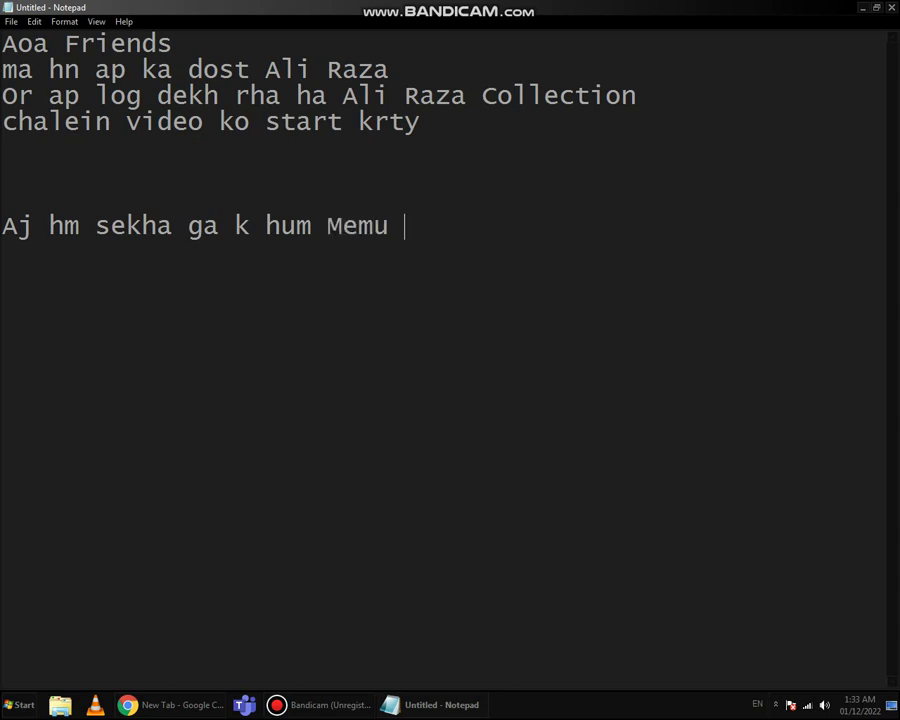
pyautogui.write('emula')
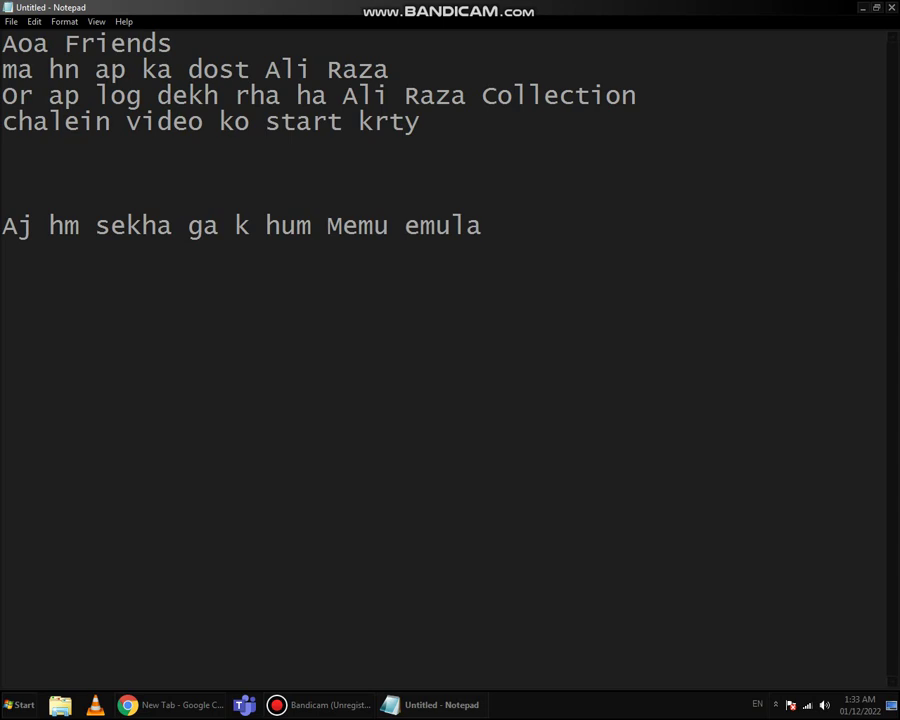
pyautogui.write('tor ko')
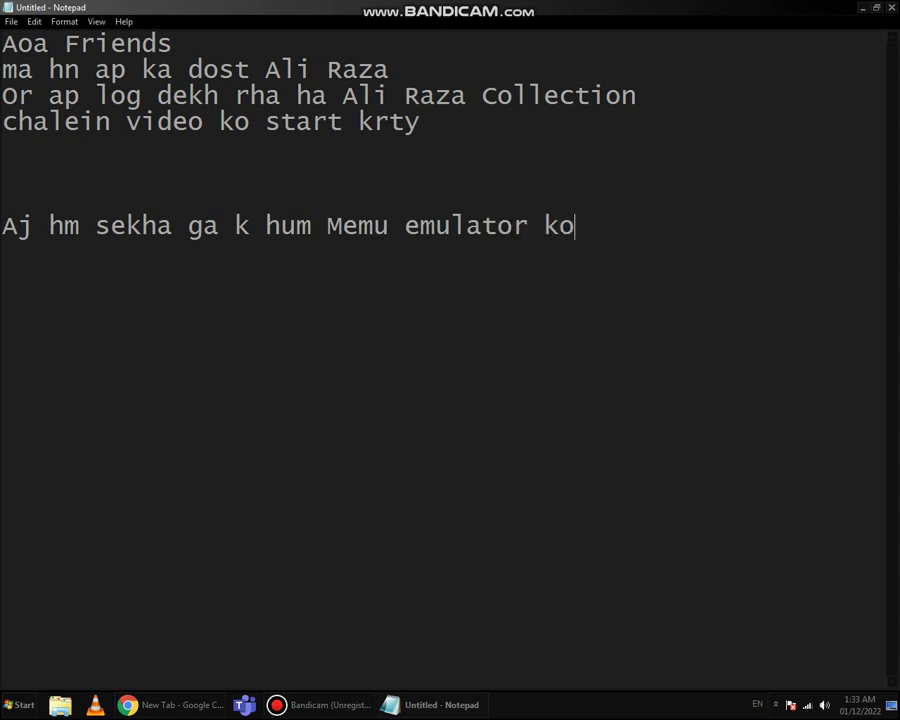
pyautogui.write(' kesa ')
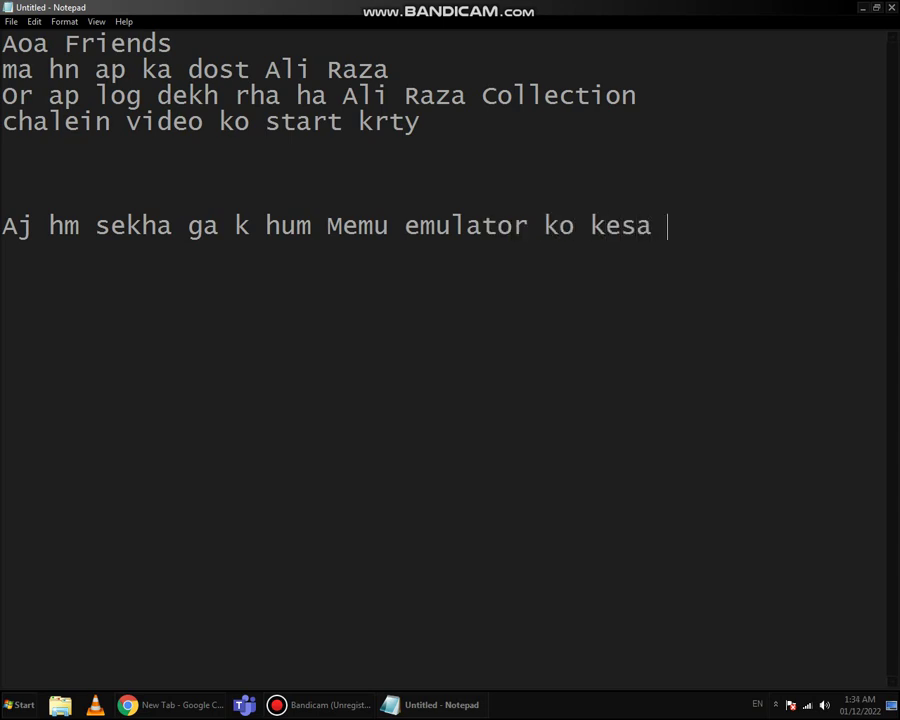
pyautogui.write('downloa')
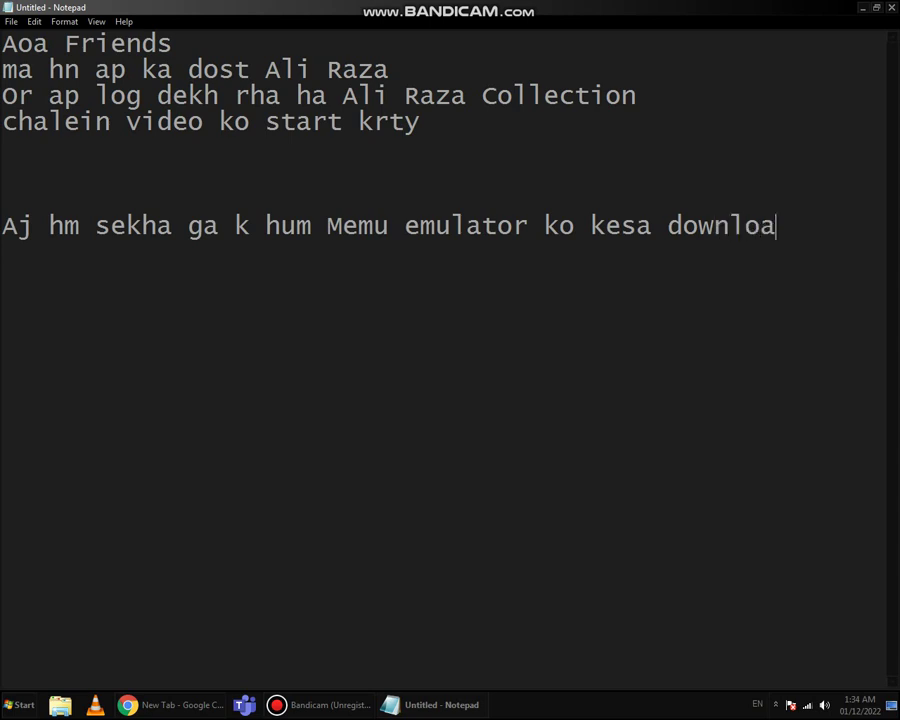
pyautogui.write('d or in')
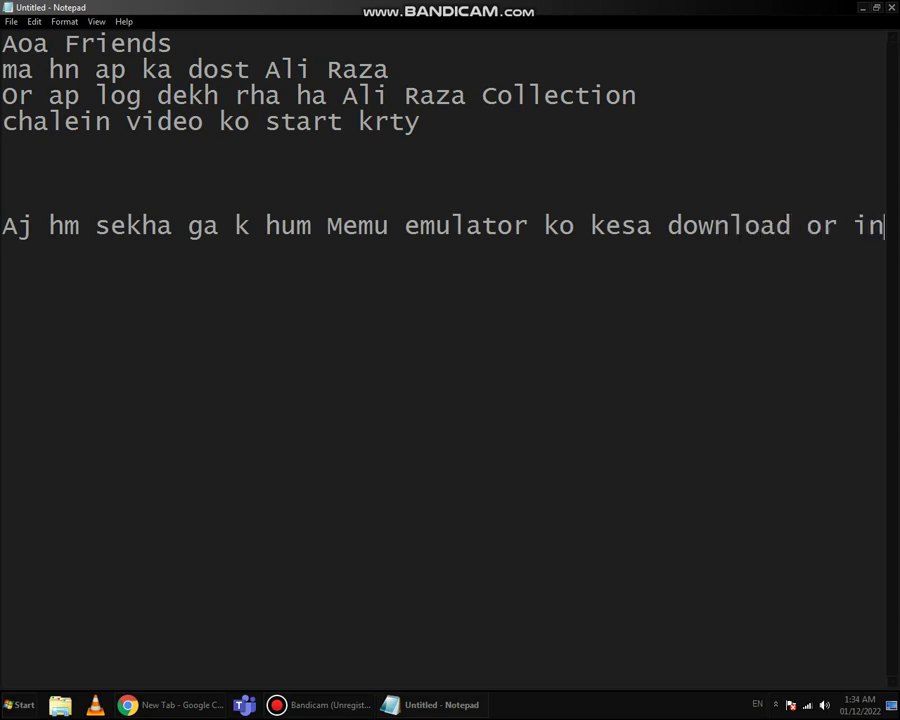
pyautogui.write('stall kr skty ha')
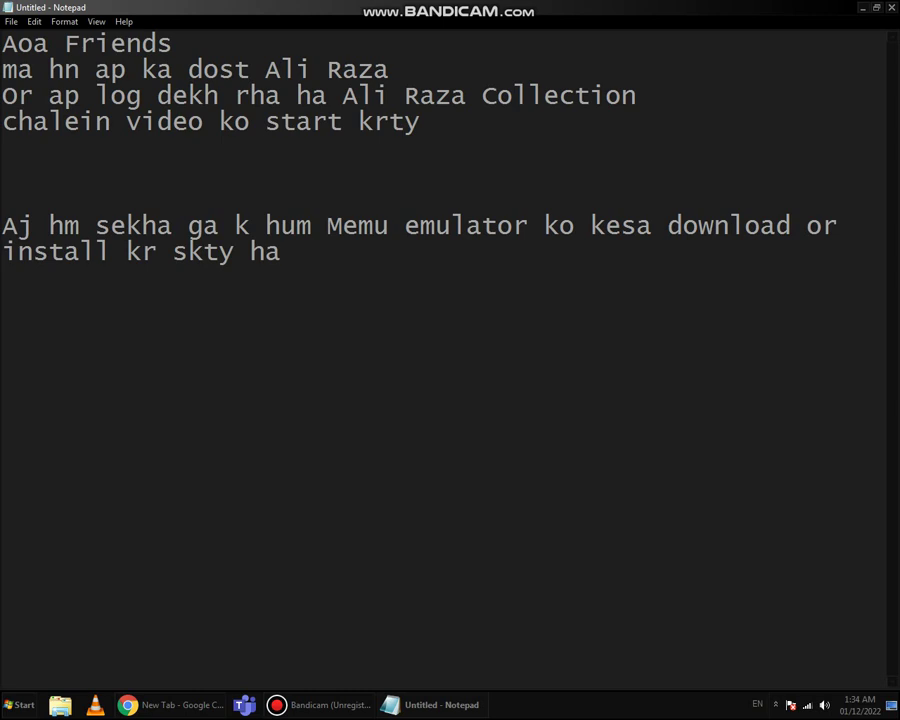
# Add the line "chalein video ko start krety ha" directly below the topic sentence
pyautogui.write('chal')
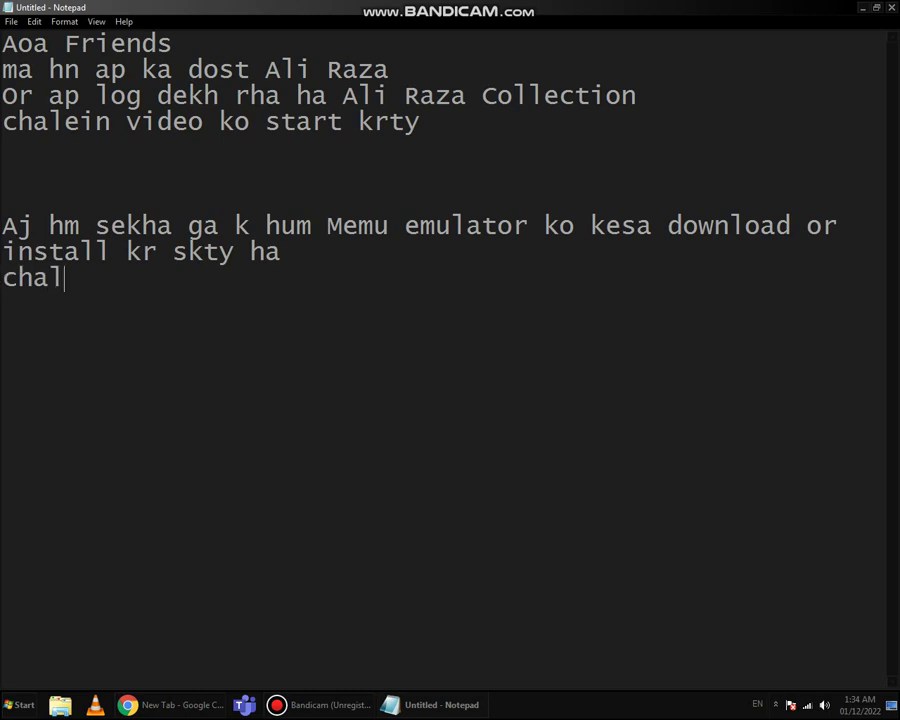
pyautogui.write('ein c')
pyautogui.press('BackSpace')
pyautogui.write('video ')
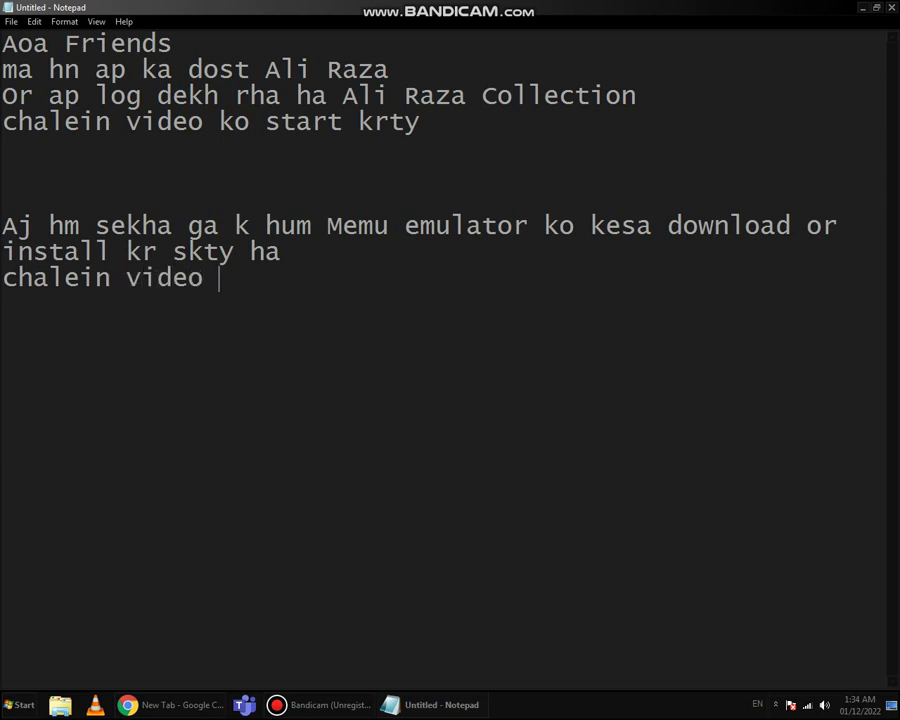
pyautogui.write('ko start')
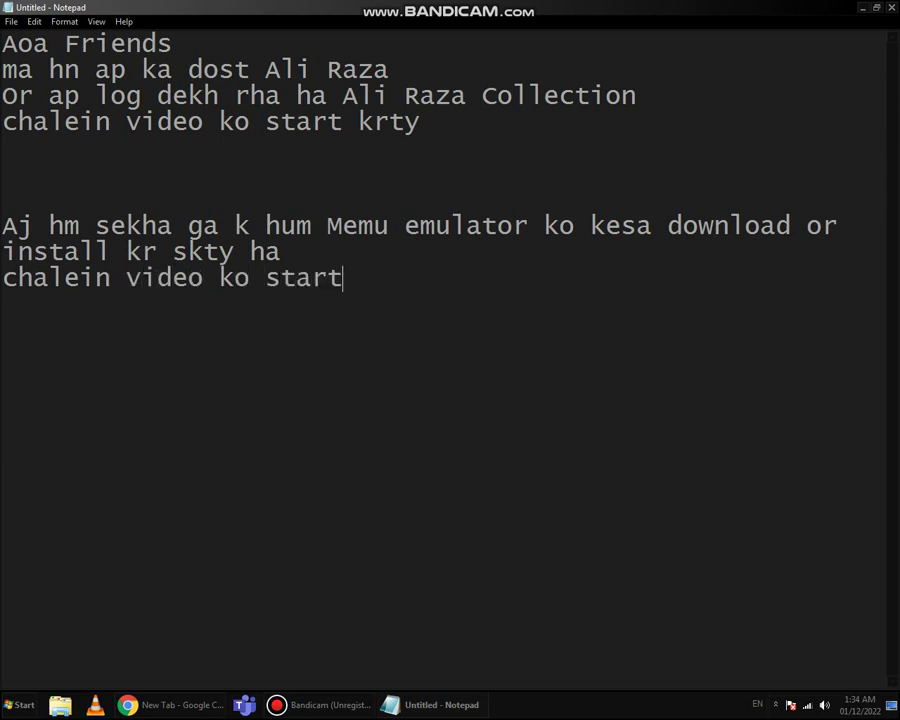
pyautogui.write(' krety ')
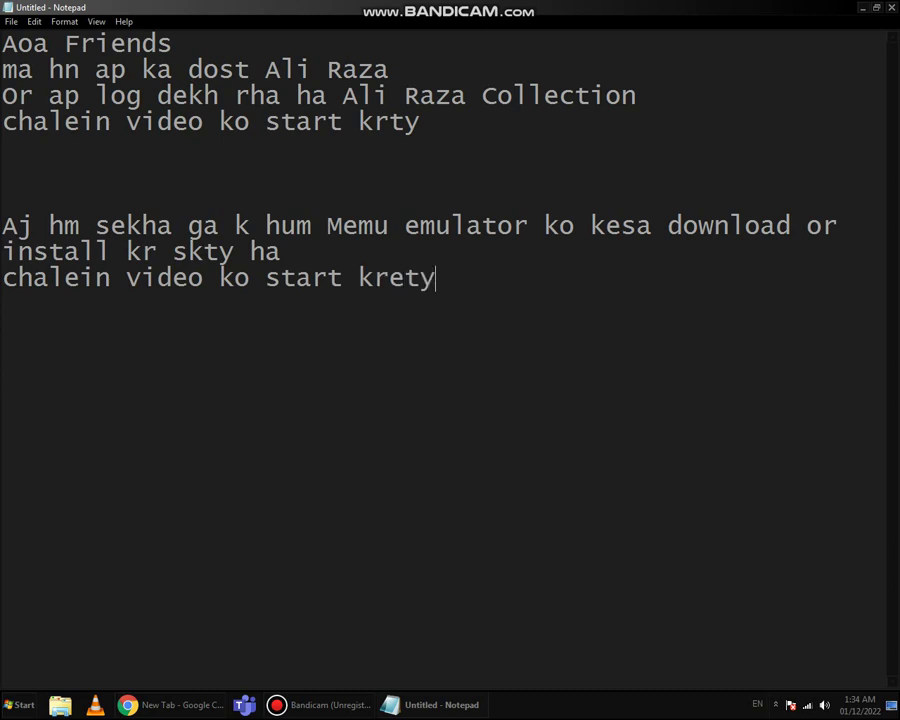
pyautogui.write('ha')
# Add the first instruction, "1 Open your browser", after a blank line
pyautogui.write('1')
pyautogui.write(' Opem')
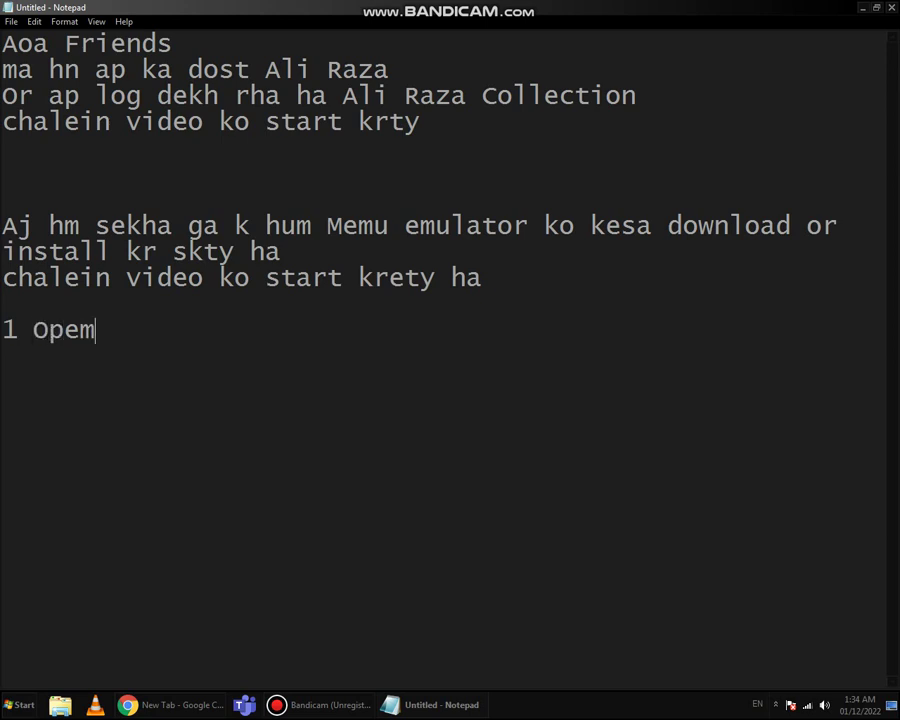
pyautogui.press('BackSpace')
pyautogui.write('n your')
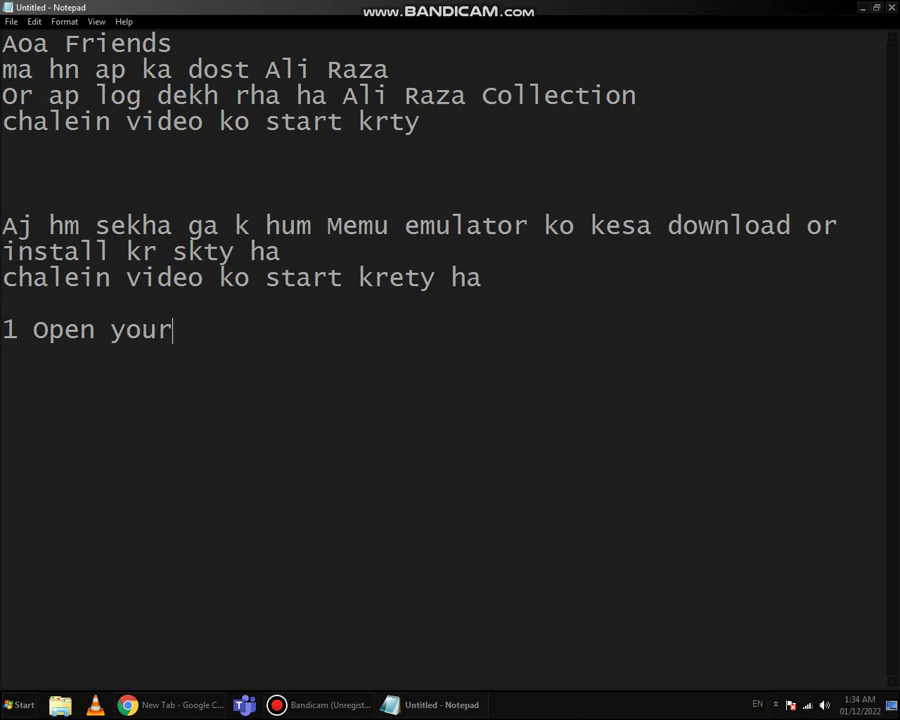
pyautogui.write(' brows')
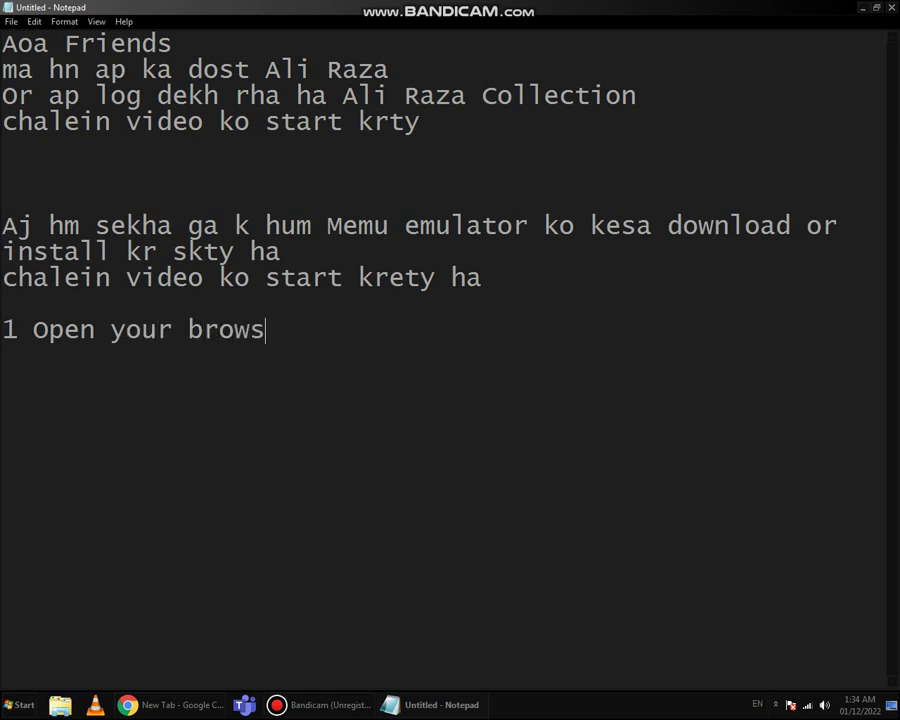
pyautogui.write('er')
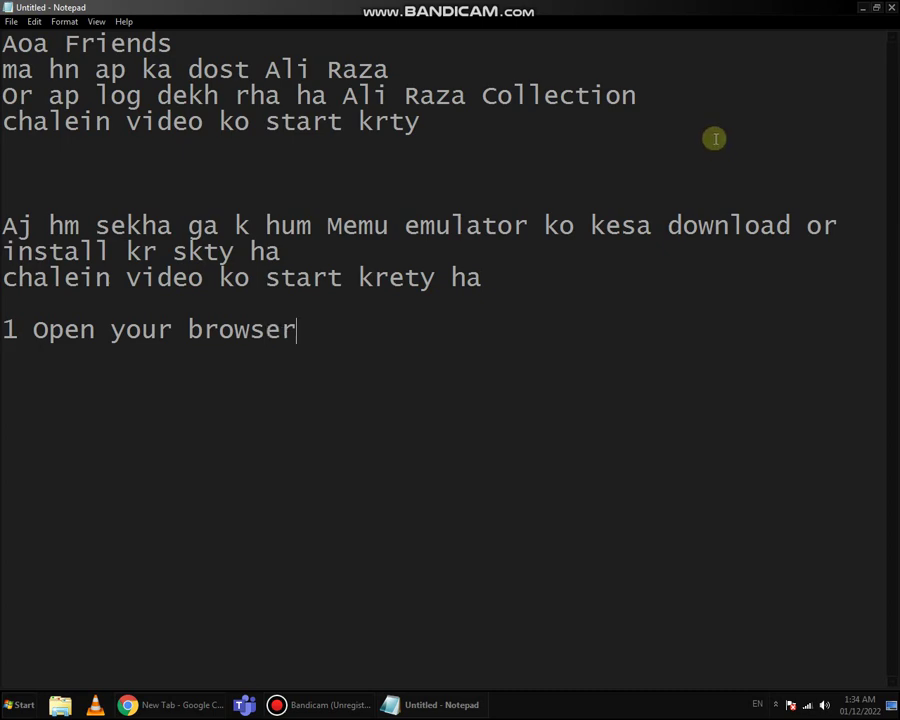
# Show the desktop and refresh it
pyautogui.moveTo(605, 8); pyautogui.dragTo(734, 168)
pyautogui.press('super+d')
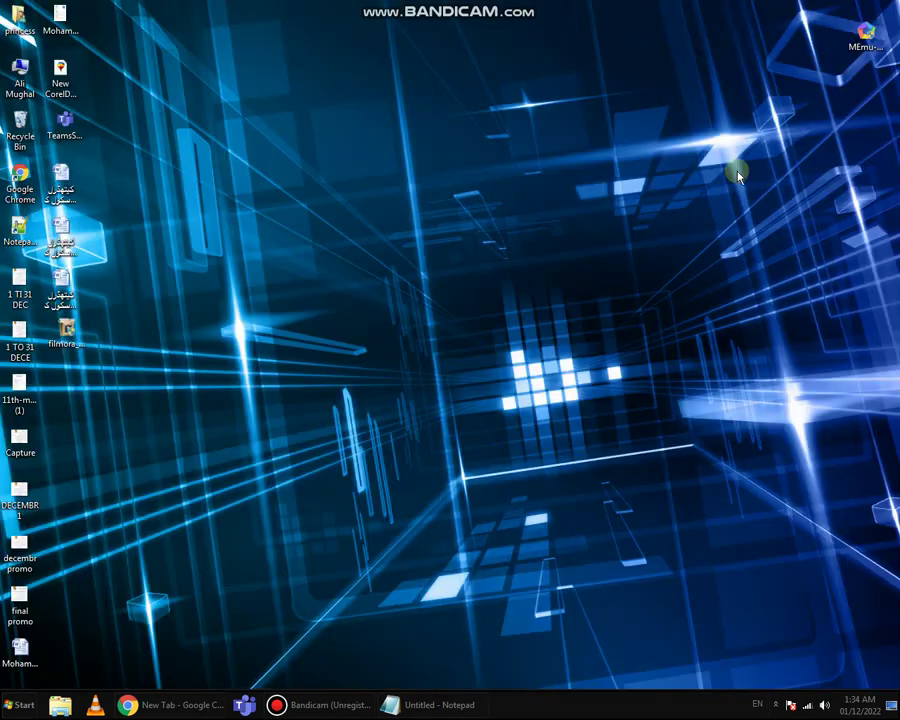
pyautogui.rightClick(668, 302)
pyautogui.moveTo(681, 316)
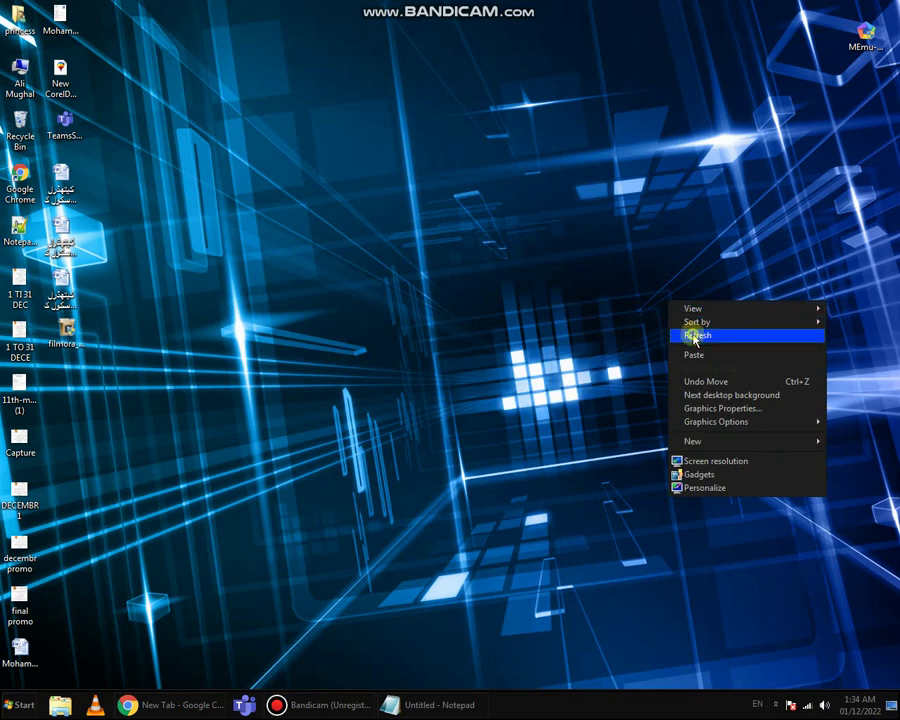
pyautogui.click(697, 335)
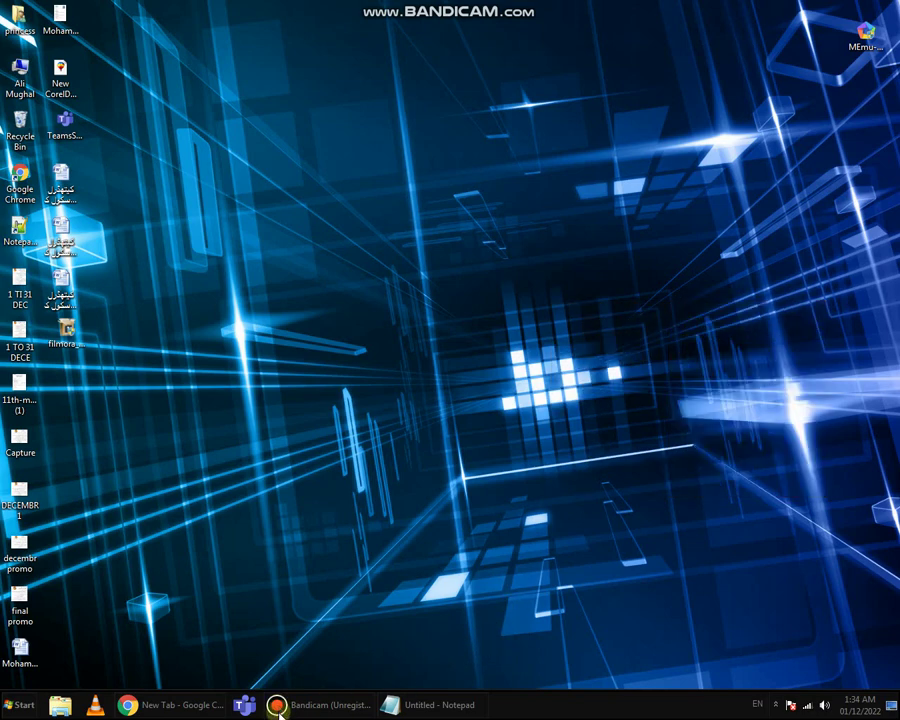
# Switch to Google Chrome and show the address bar's search suggestions on the new tab
pyautogui.click(186, 698)
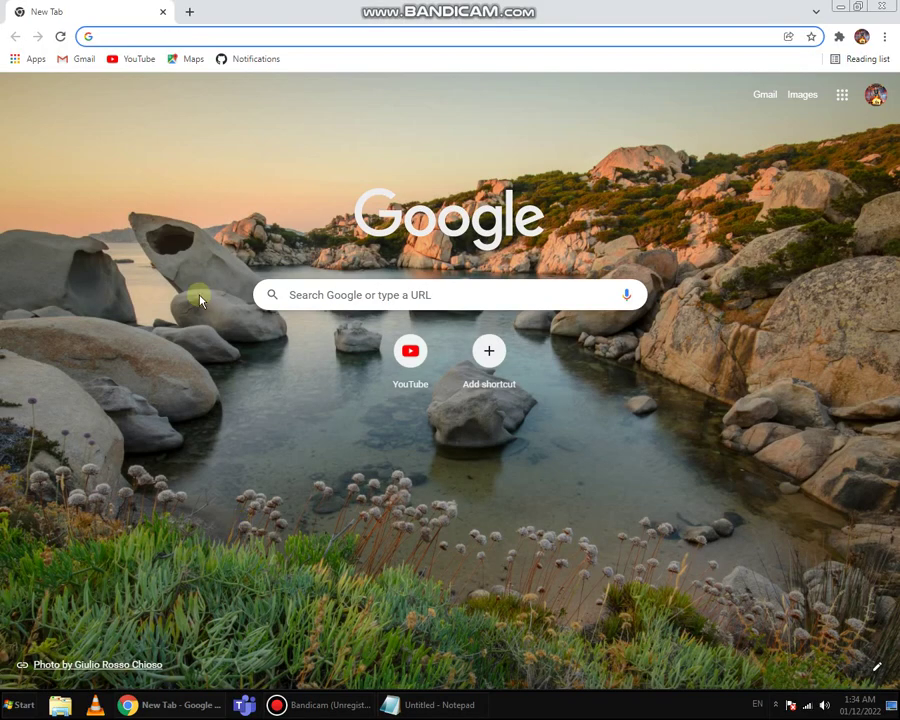
pyautogui.click(160, 37)
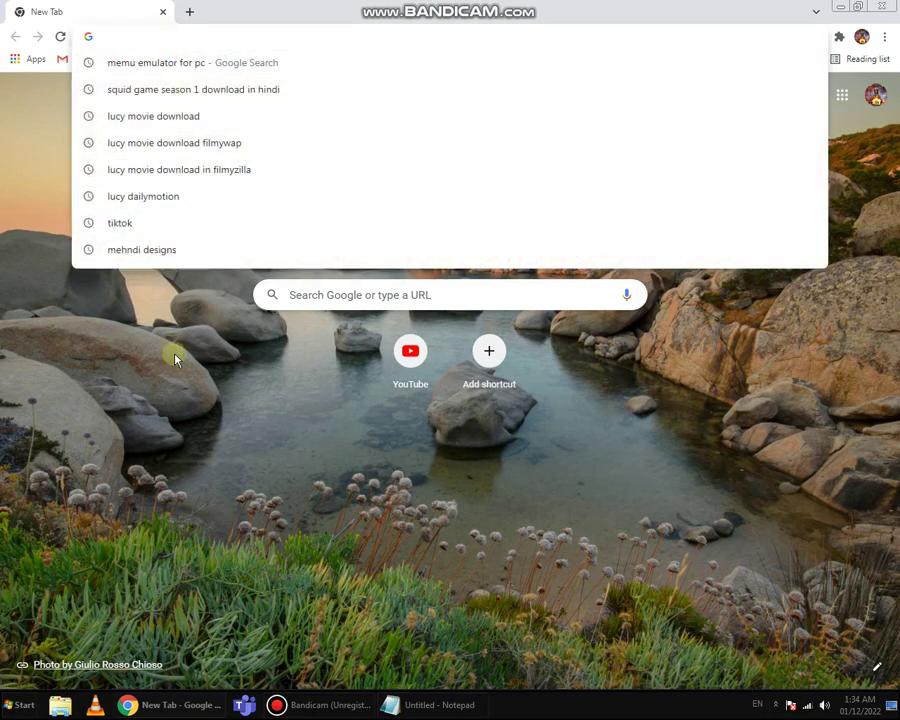
# Switch back to Notepad and add the second instruction, "2 Search memu emulator for pc", after a blank line
pyautogui.click(402, 704)
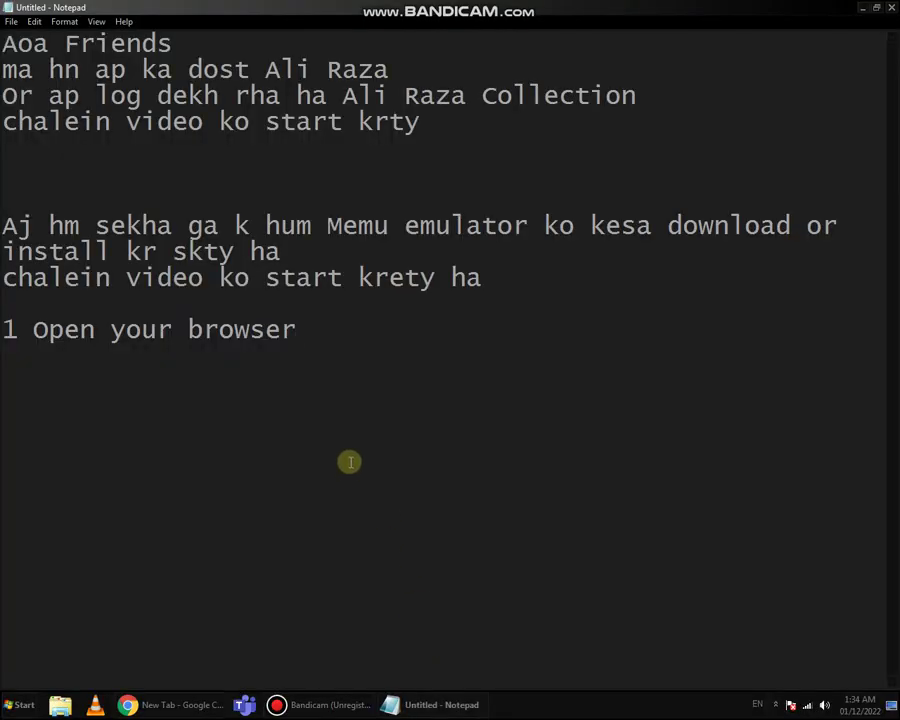
pyautogui.press('Return')
pyautogui.write('2 Sea')
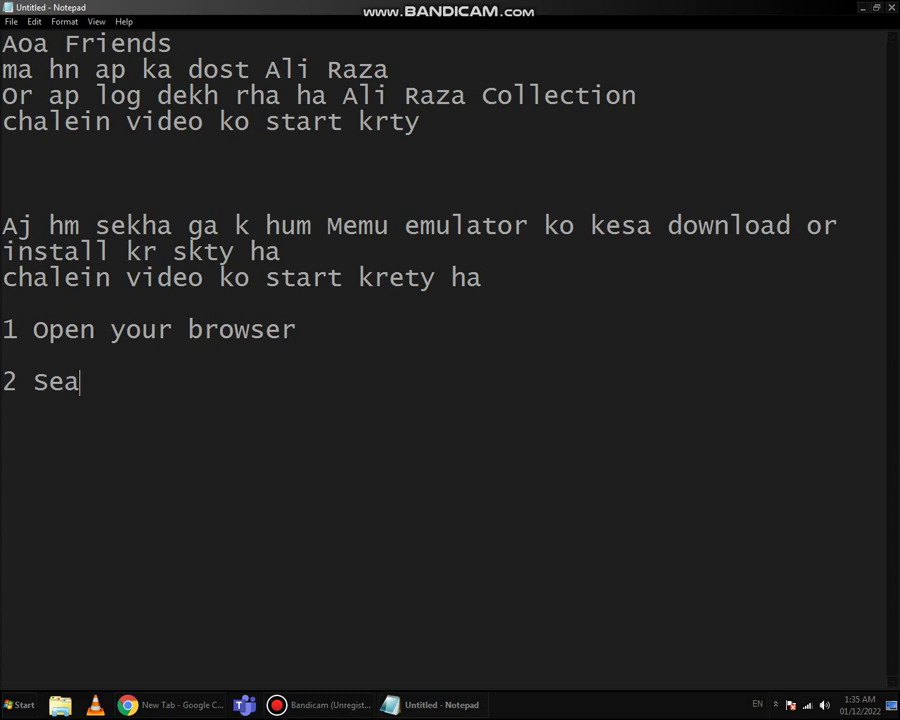
pyautogui.write('rch m')
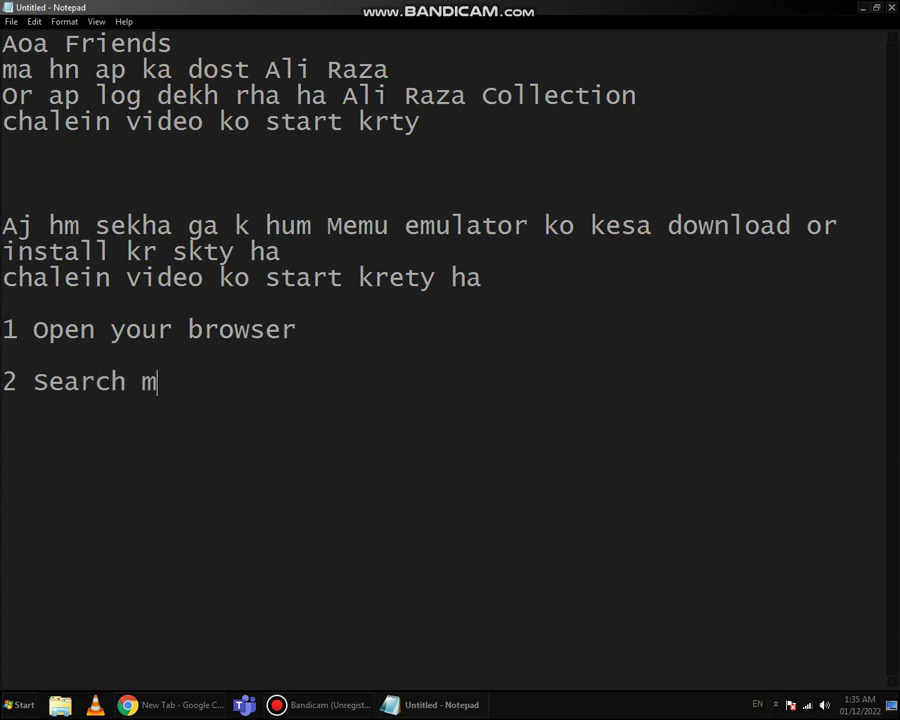
pyautogui.write('emu em')
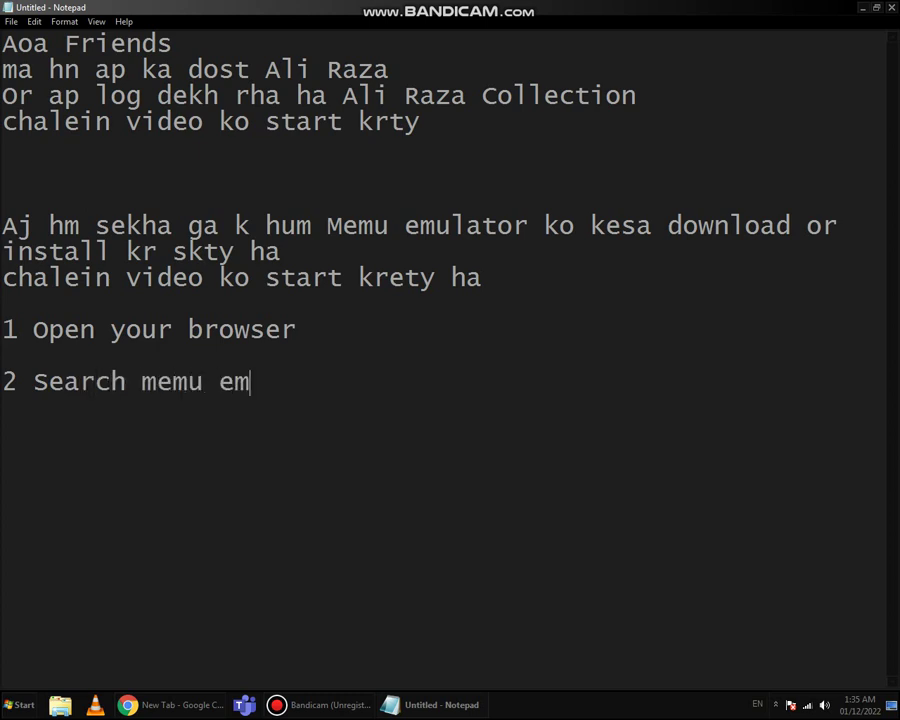
pyautogui.write('ulato')
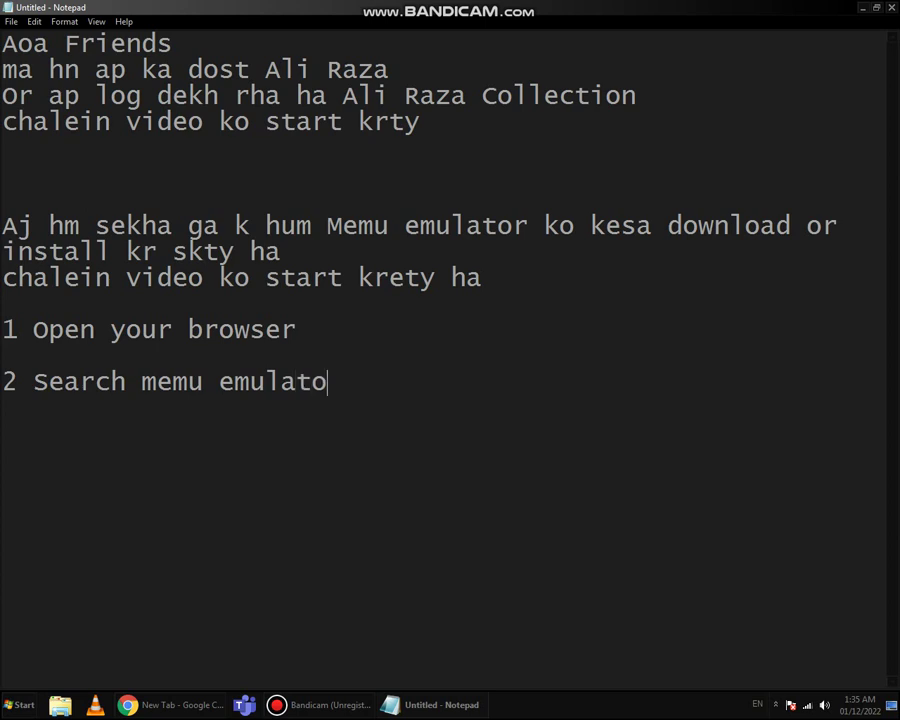
pyautogui.write('r for pc')
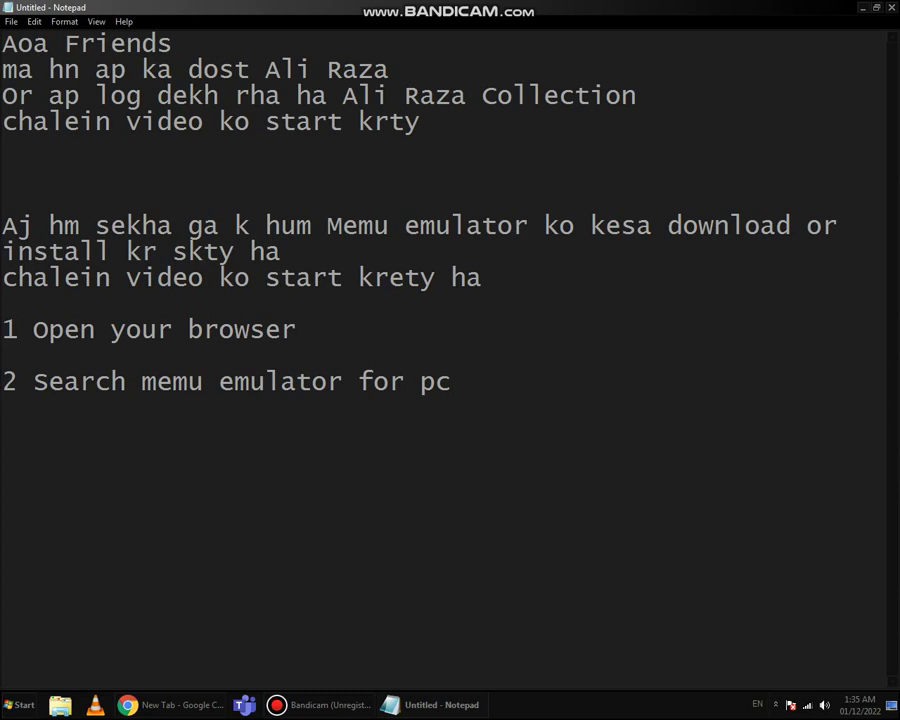
# Add the line "ya ap description ma ja kr direct aa skty ha" directly below the second instruction
pyautogui.press('Return')
pyautogui.write('ya ap descrio')
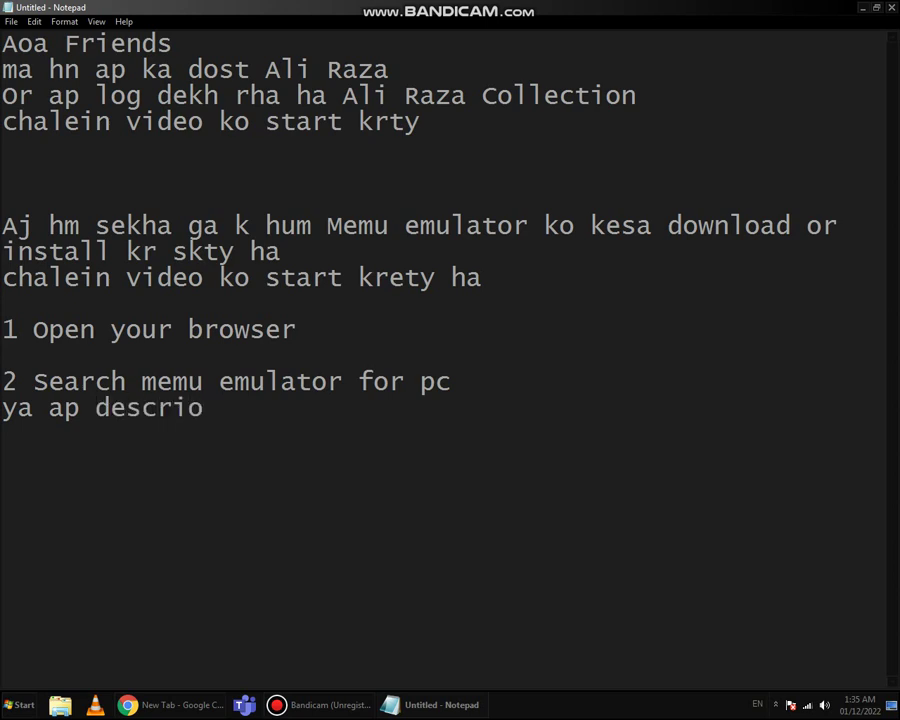
pyautogui.press('BackSpace')
pyautogui.write('ption m')
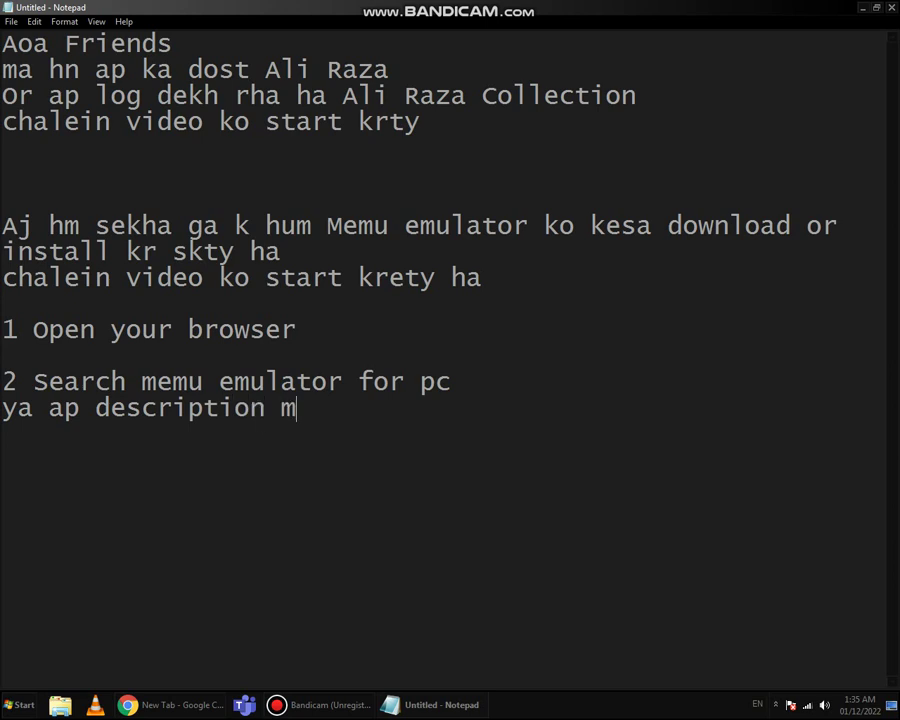
pyautogui.write('a ja kr')
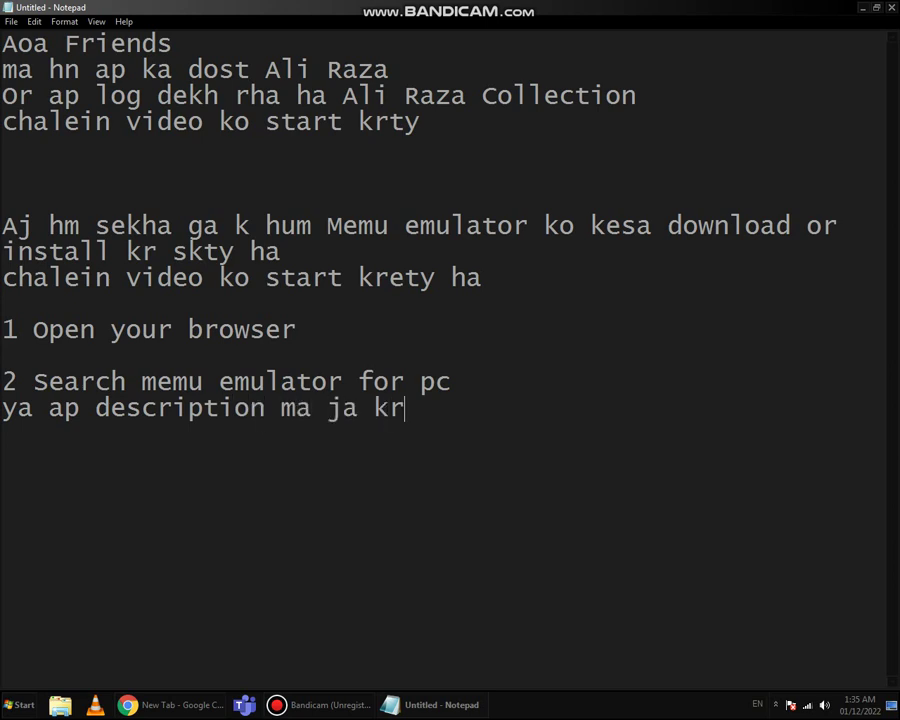
pyautogui.write(' dire')
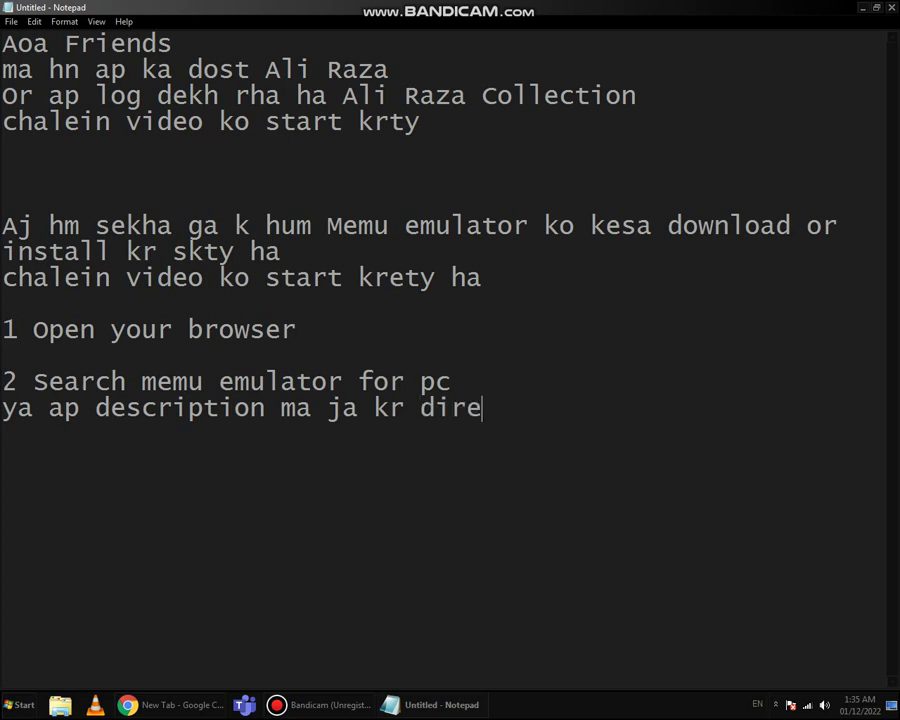
pyautogui.write('ct aa sk')
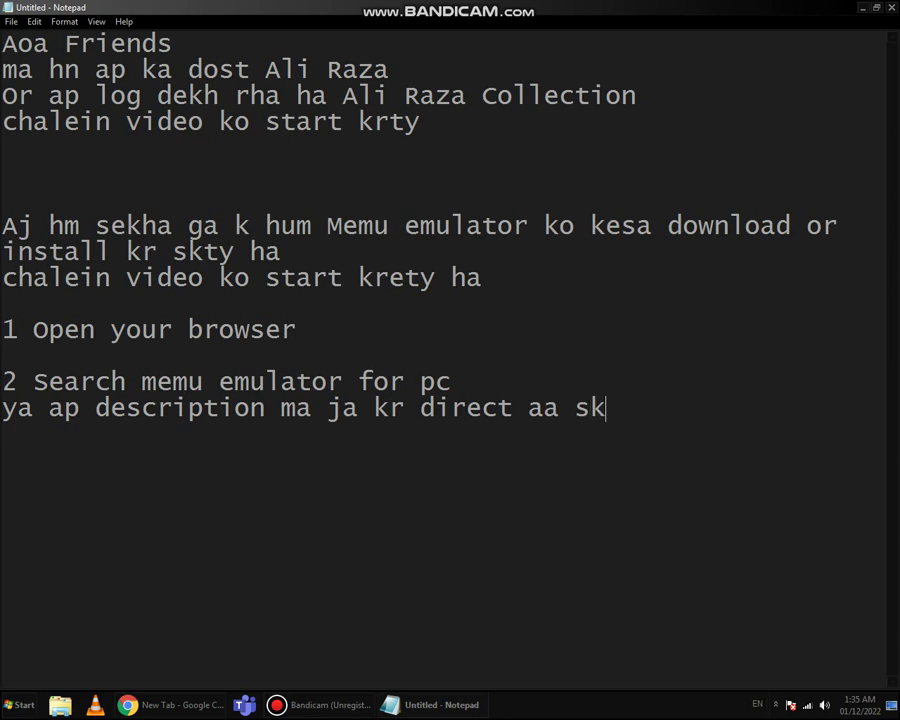
pyautogui.write('ty ha')
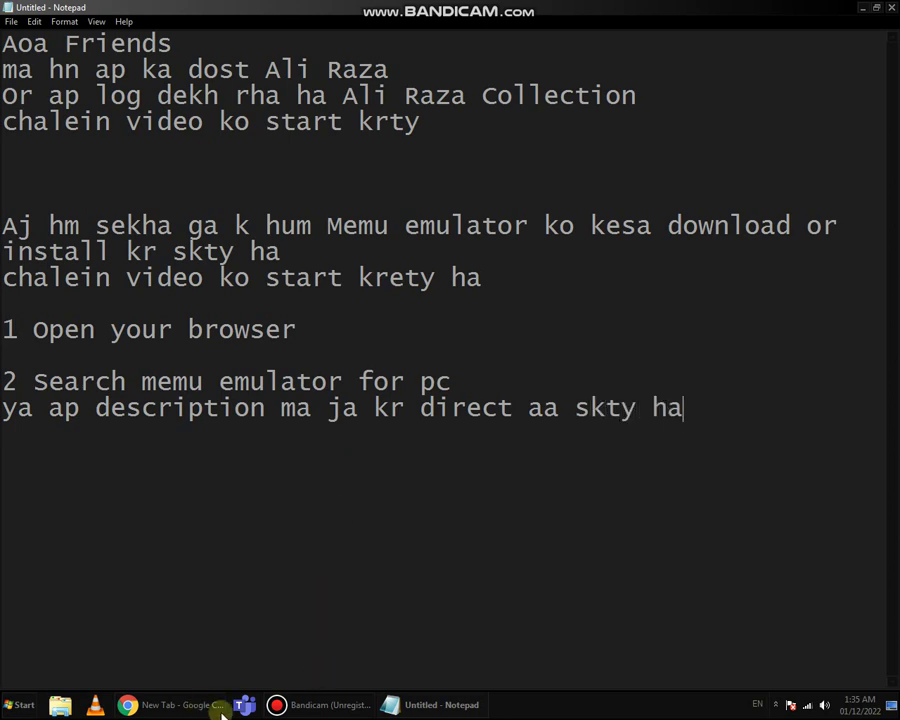
# Switch to Google Chrome and search Google for "memu emulator for pc" using the earlier search suggestion
pyautogui.click(185, 704)
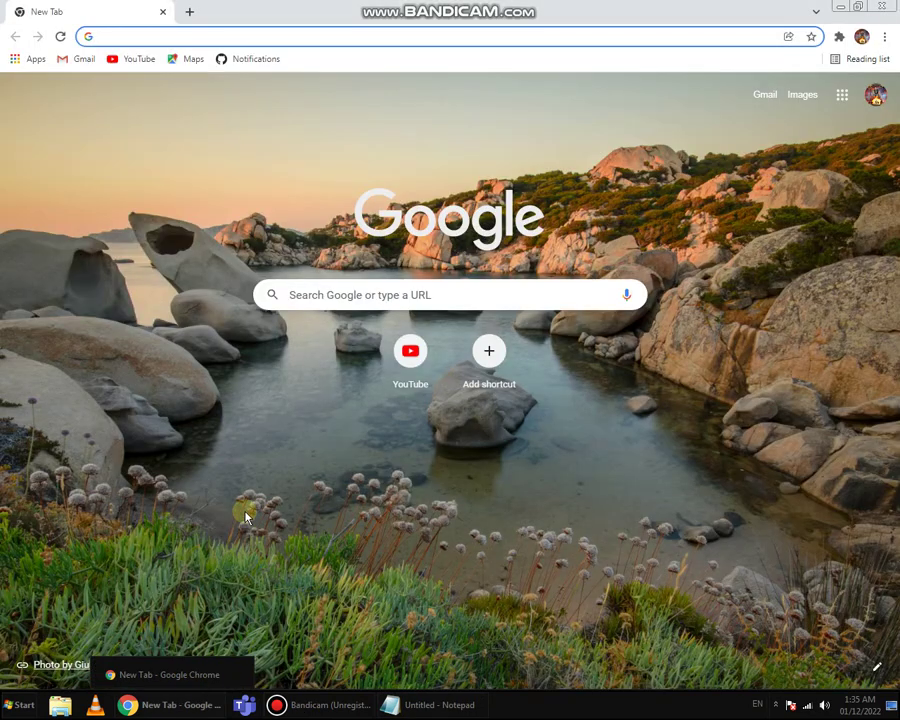
pyautogui.click(168, 36)
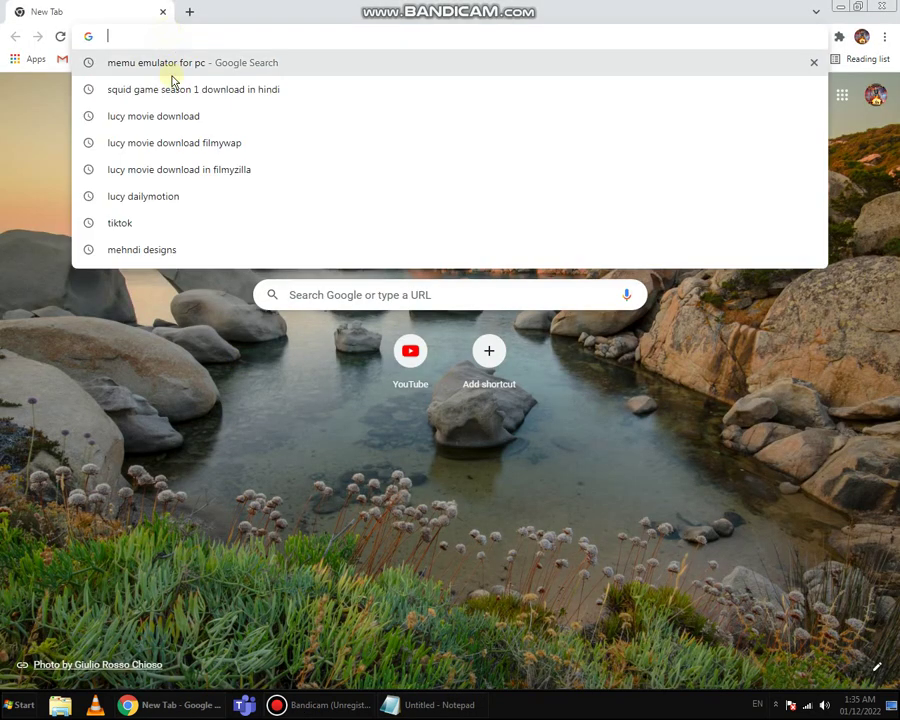
pyautogui.click(173, 64)
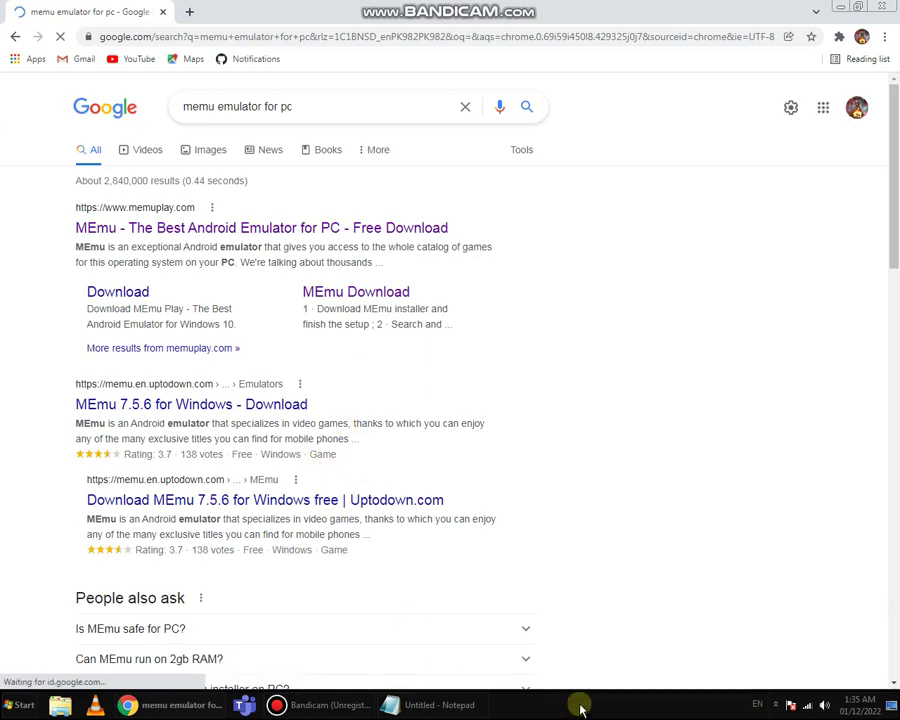
pyautogui.click(328, 705)
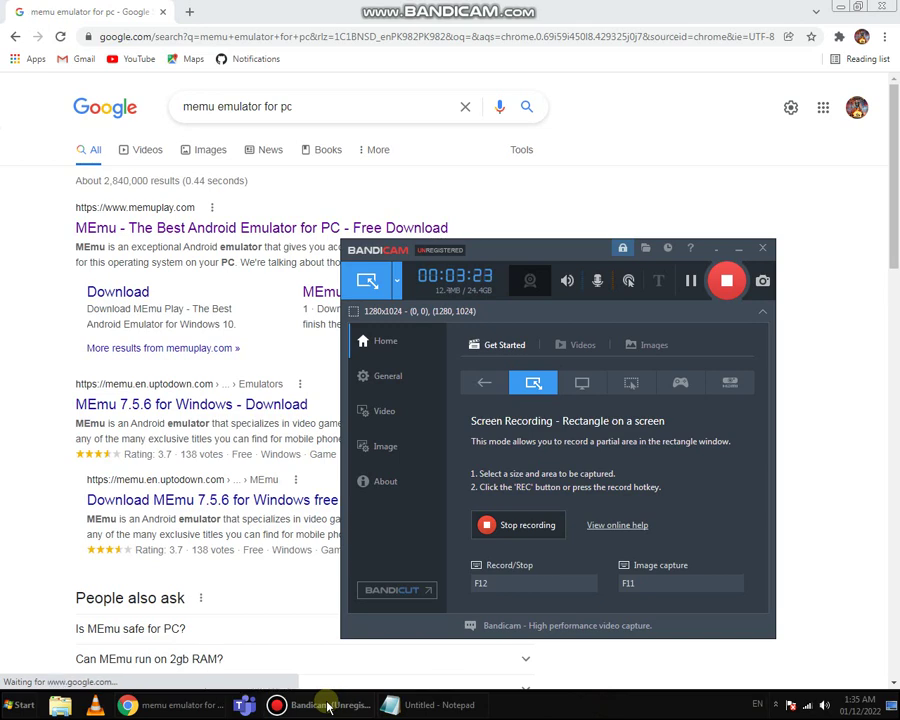
pyautogui.click(328, 704)
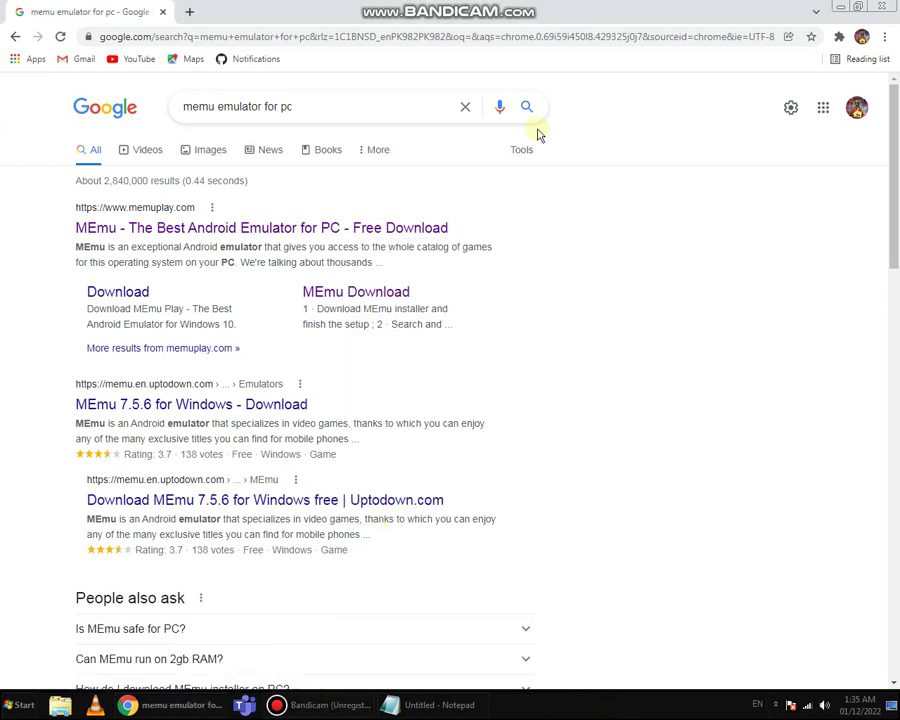
pyautogui.doubleClick(549, 8)
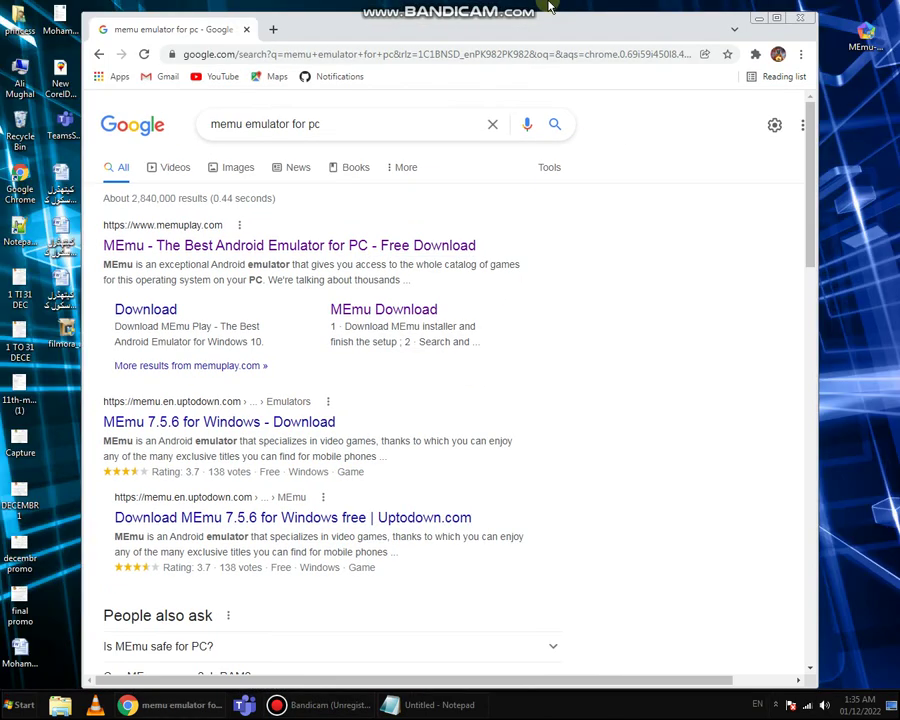
pyautogui.click(772, 705)
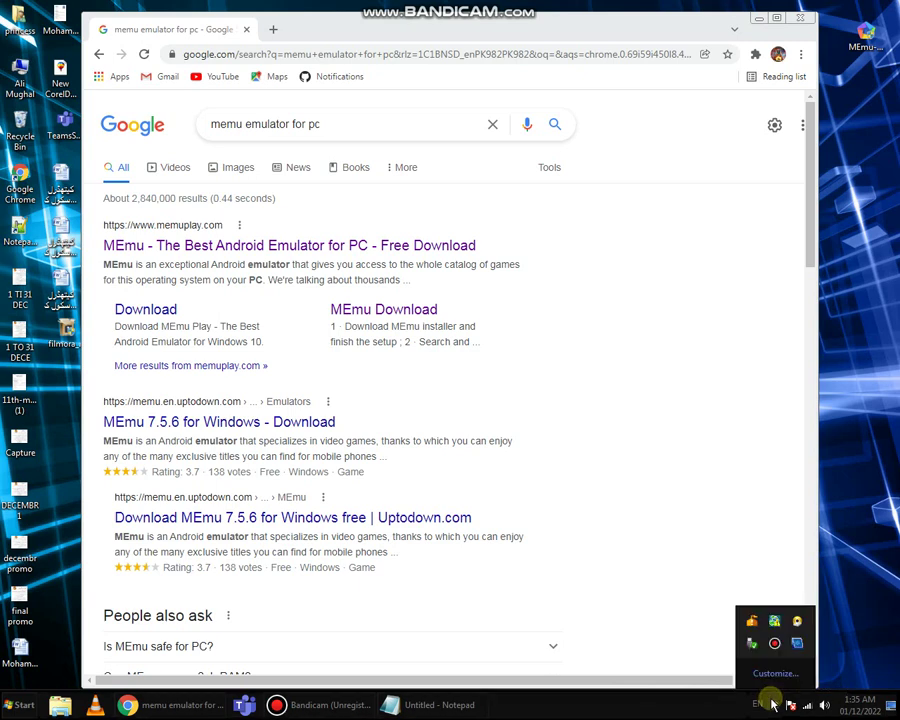
pyautogui.click(774, 645)
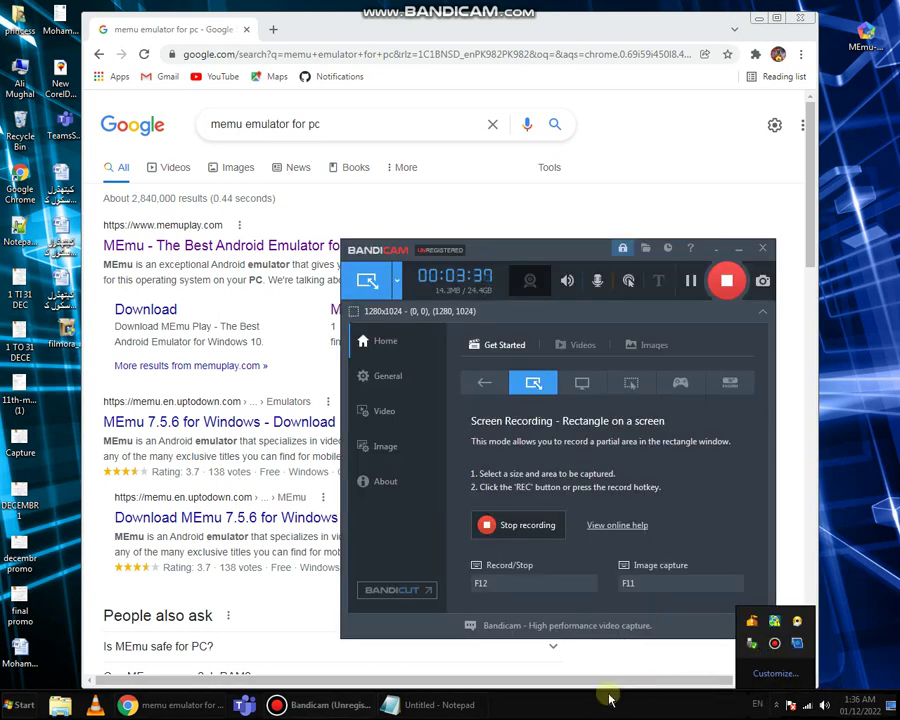
pyautogui.moveTo(333, 708)
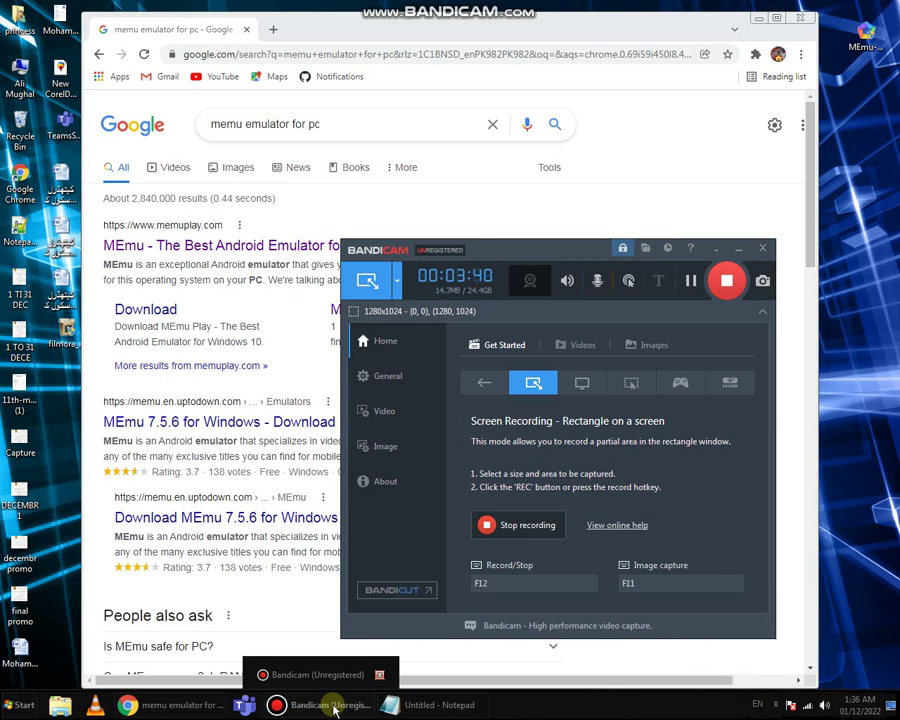
pyautogui.click(334, 708)
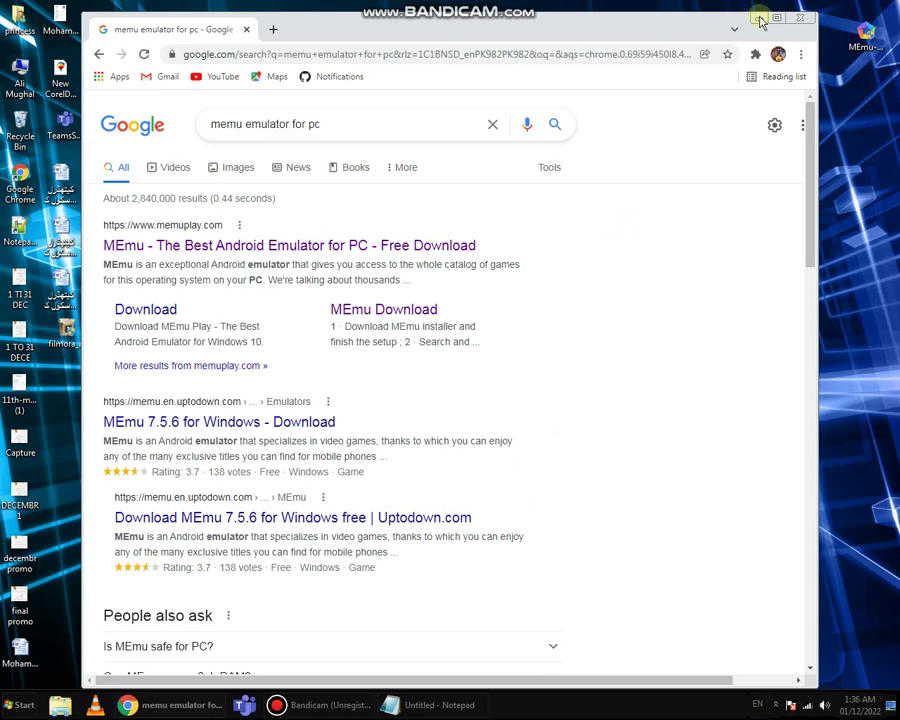
pyautogui.doubleClick(688, 20)
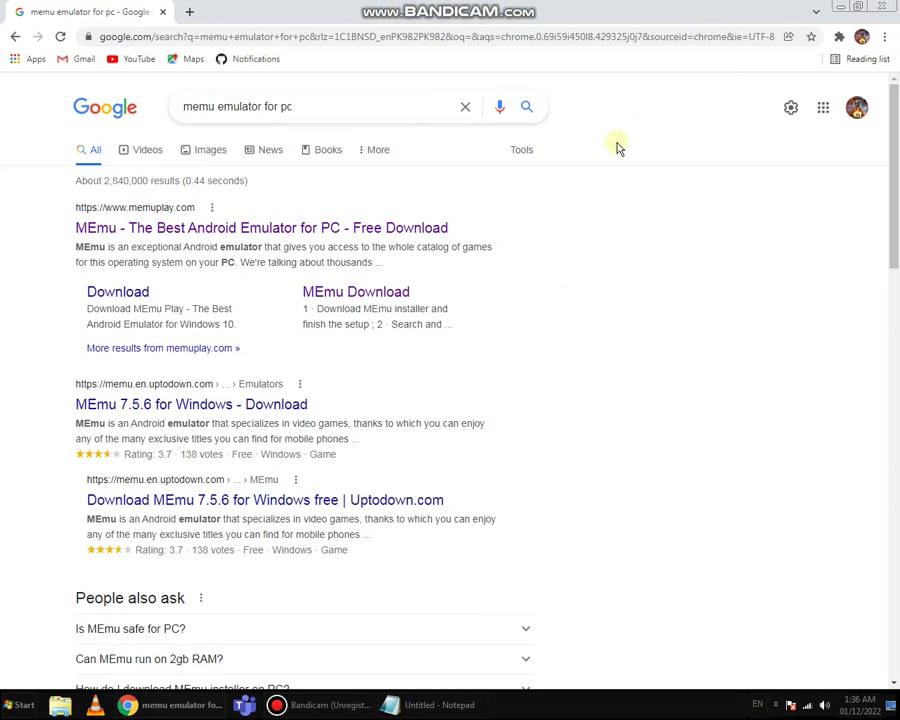
pyautogui.moveTo(32, 209); pyautogui.dragTo(508, 232)
pyautogui.click(508, 232)
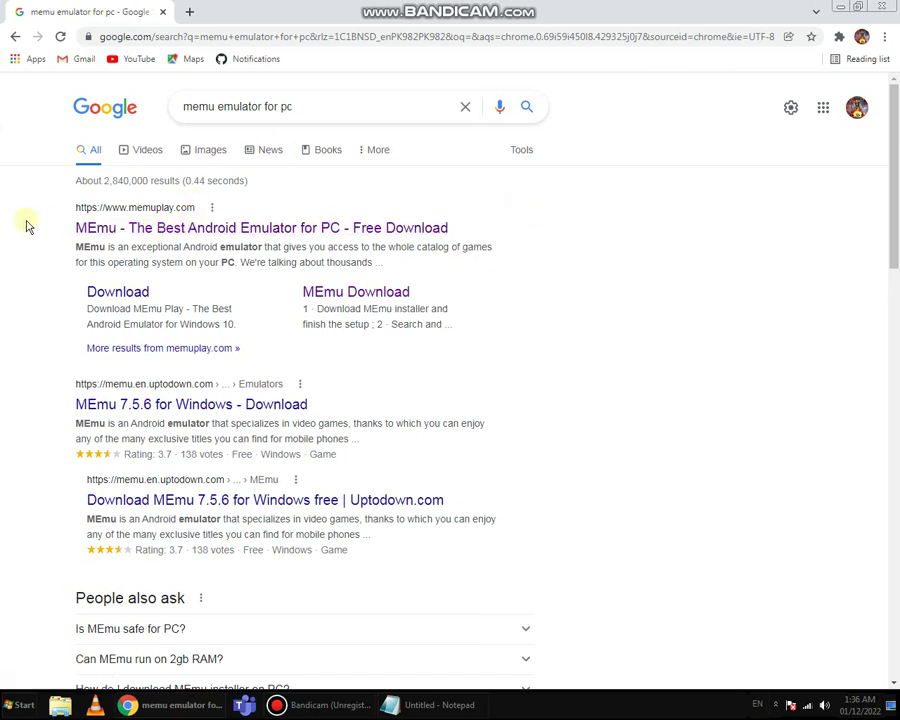
# Switch back to Notepad and add the instruction "Click on first websit memu.com" after a blank line
pyautogui.click(423, 706)
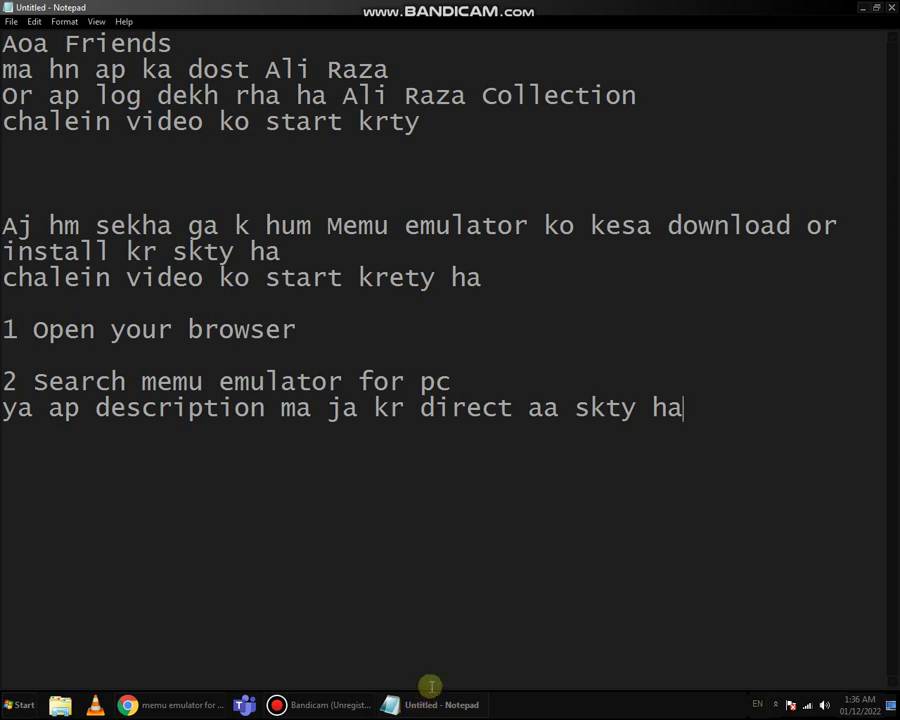
pyautogui.press('Return')
pyautogui.write('Click ')
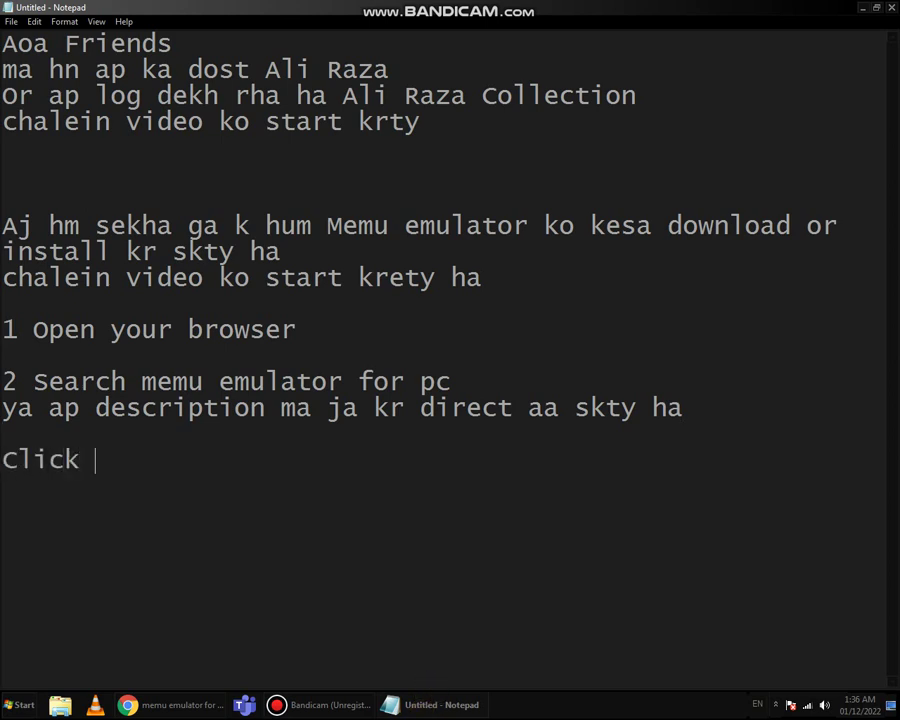
pyautogui.write('on fir')
pyautogui.write('s')
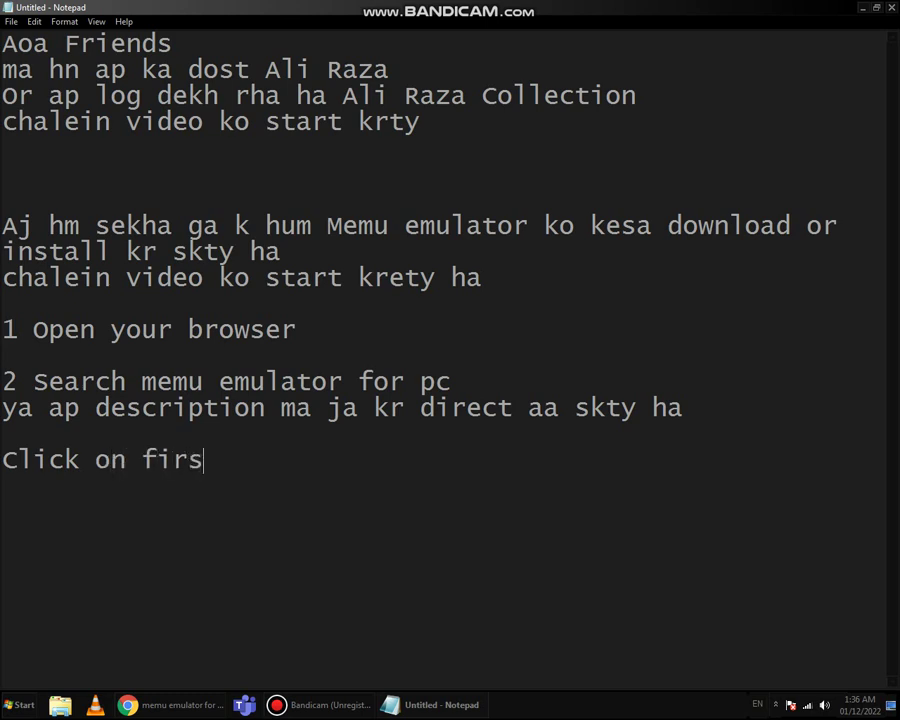
pyautogui.write('t websit')
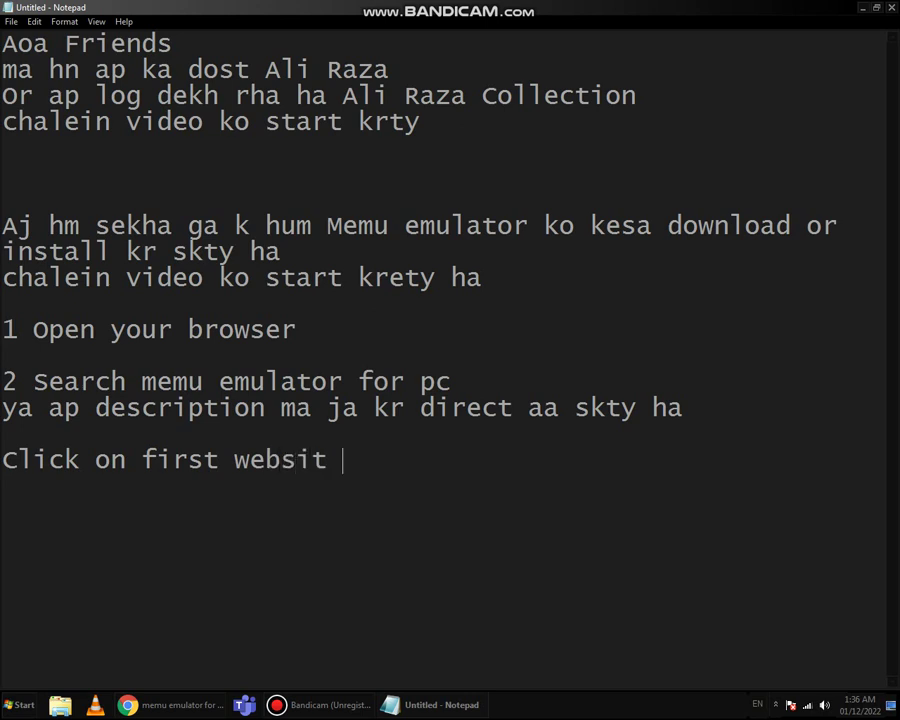
pyautogui.write(' memu')
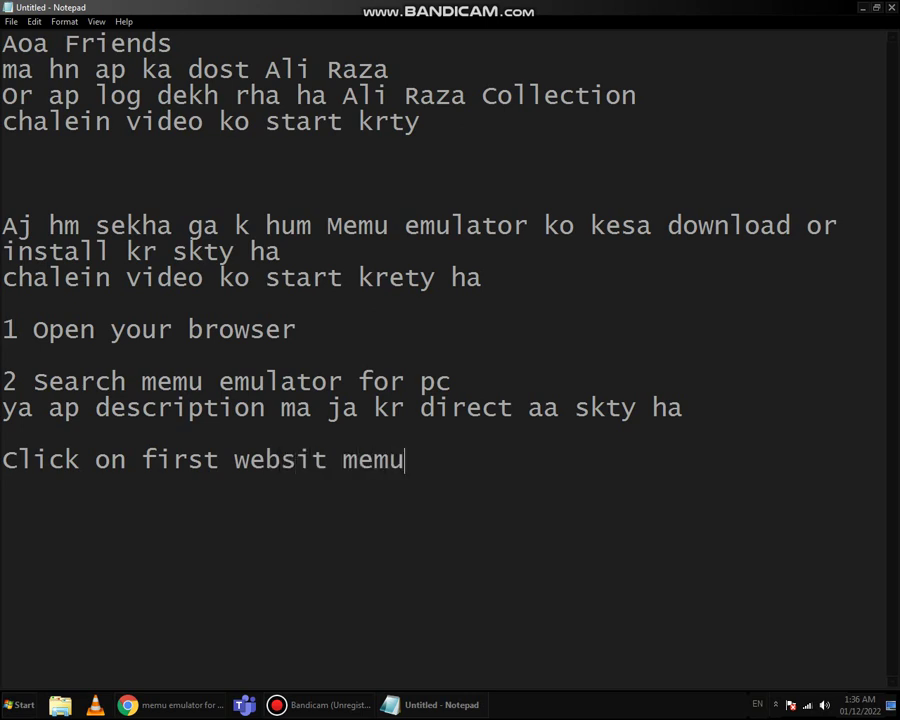
pyautogui.write('.com')
# Return to Google Chrome and open the memuplay.com site from the first search result
pyautogui.click(454, 701)
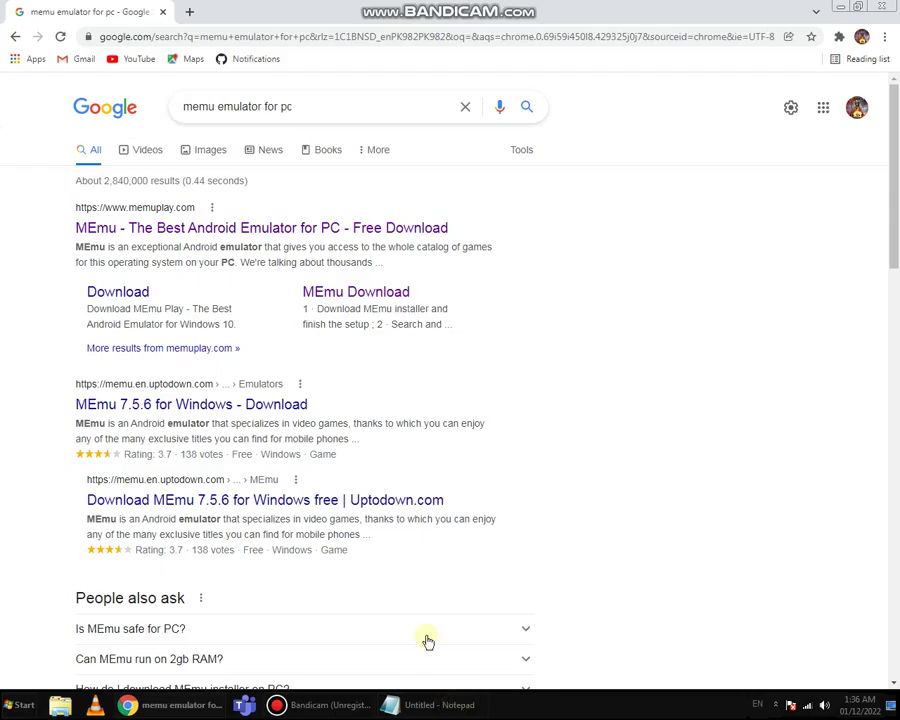
pyautogui.click(163, 230)
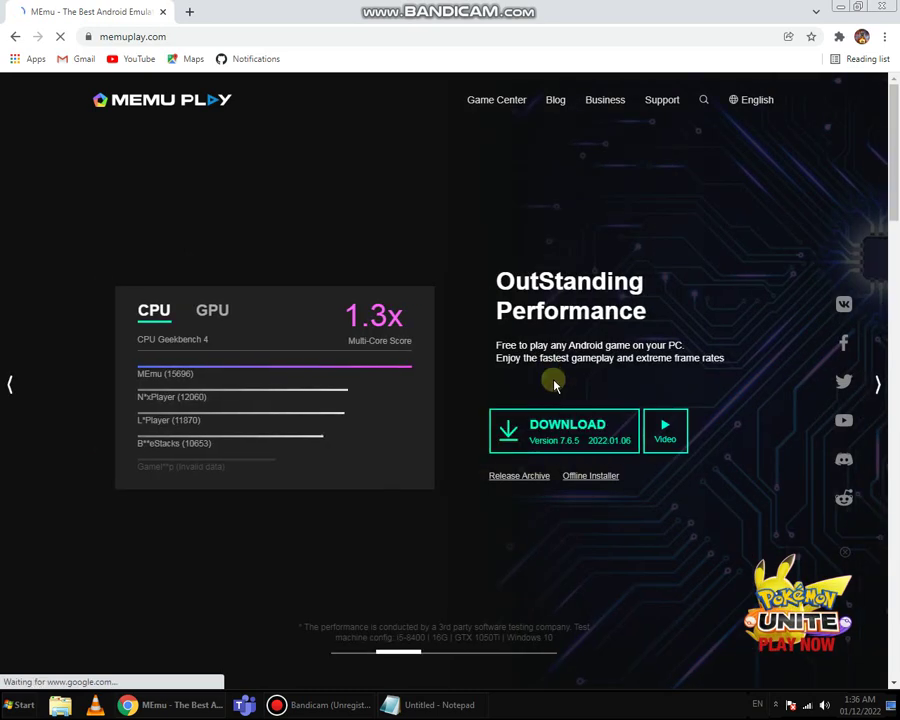
# Switch back to Notepad and add the instruction "then click on download button" after a blank line
pyautogui.click(416, 705)
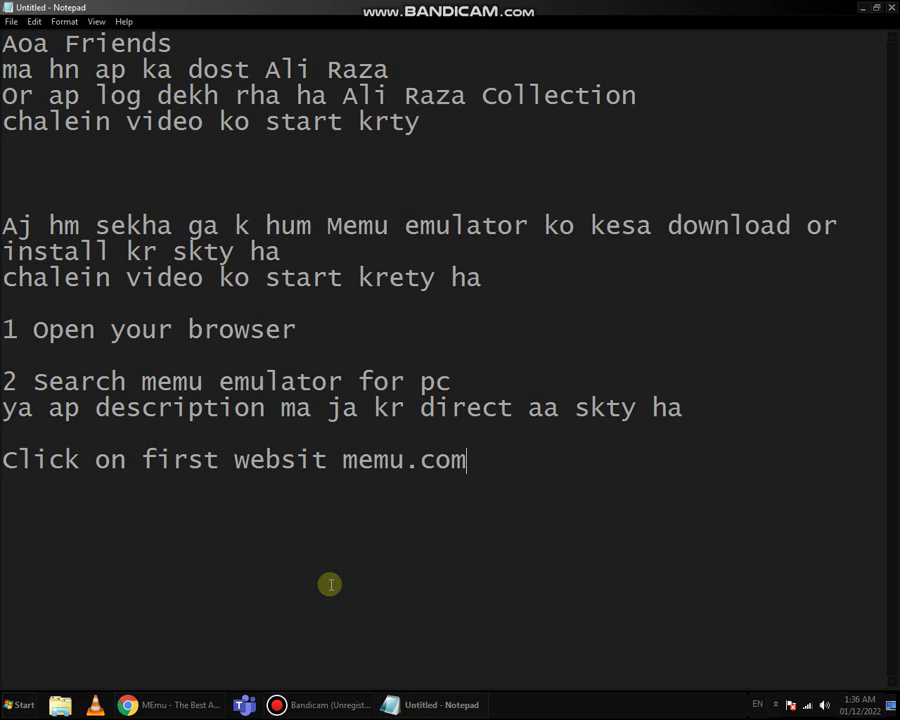
pyautogui.press('Return')
pyautogui.press('Return')
pyautogui.write('the')
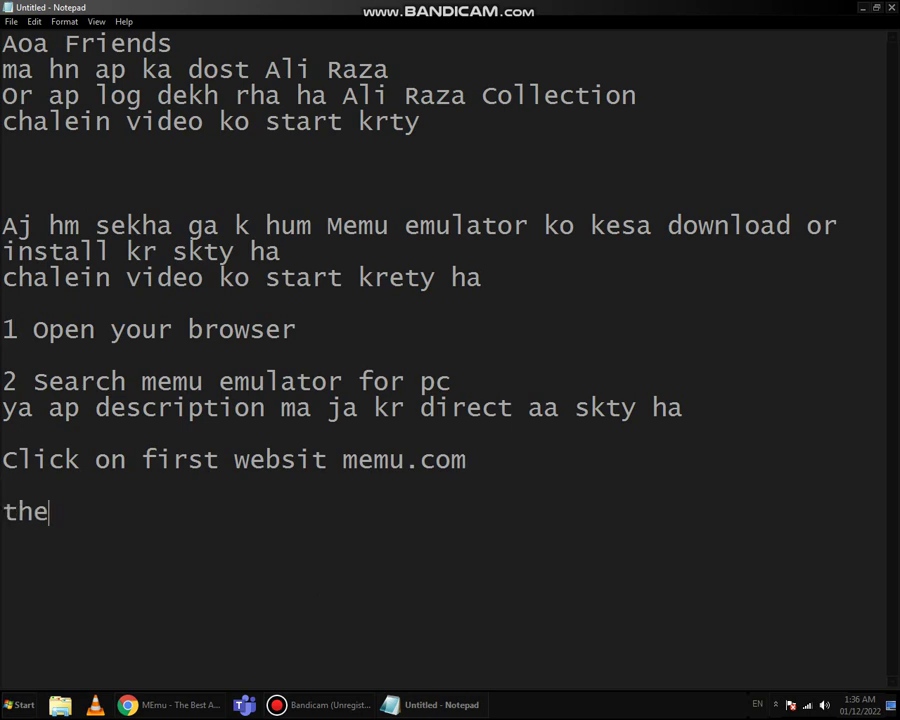
pyautogui.write('n click')
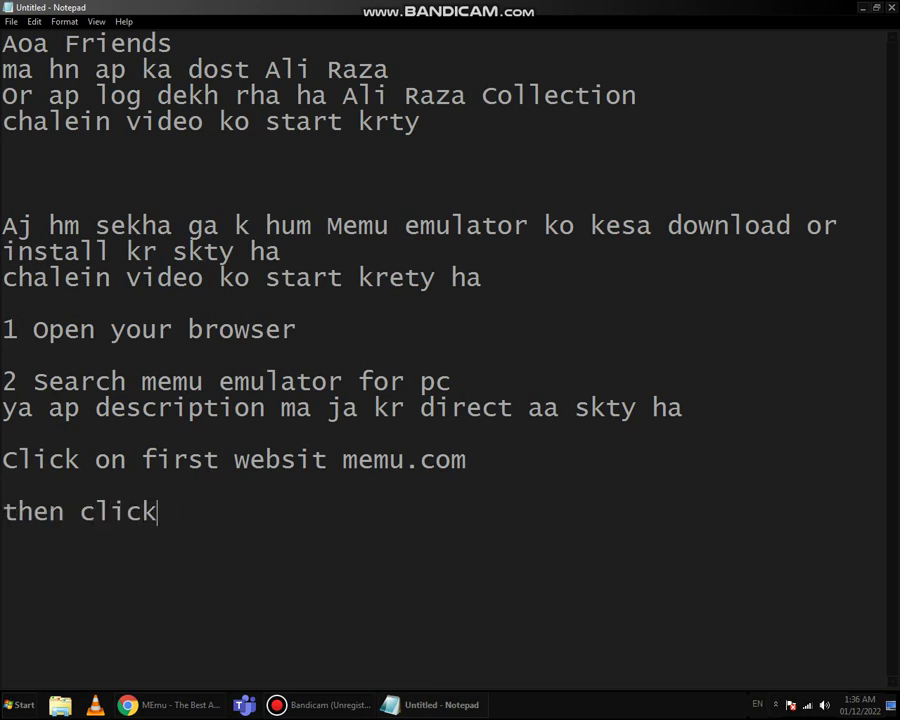
pyautogui.write(' on do')
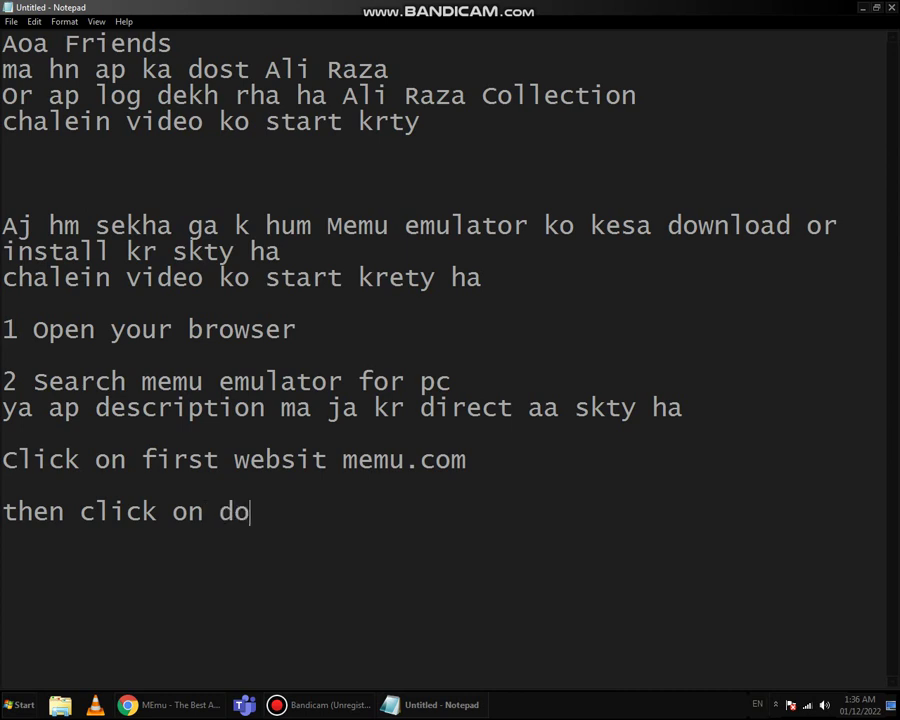
pyautogui.write('wnload ')
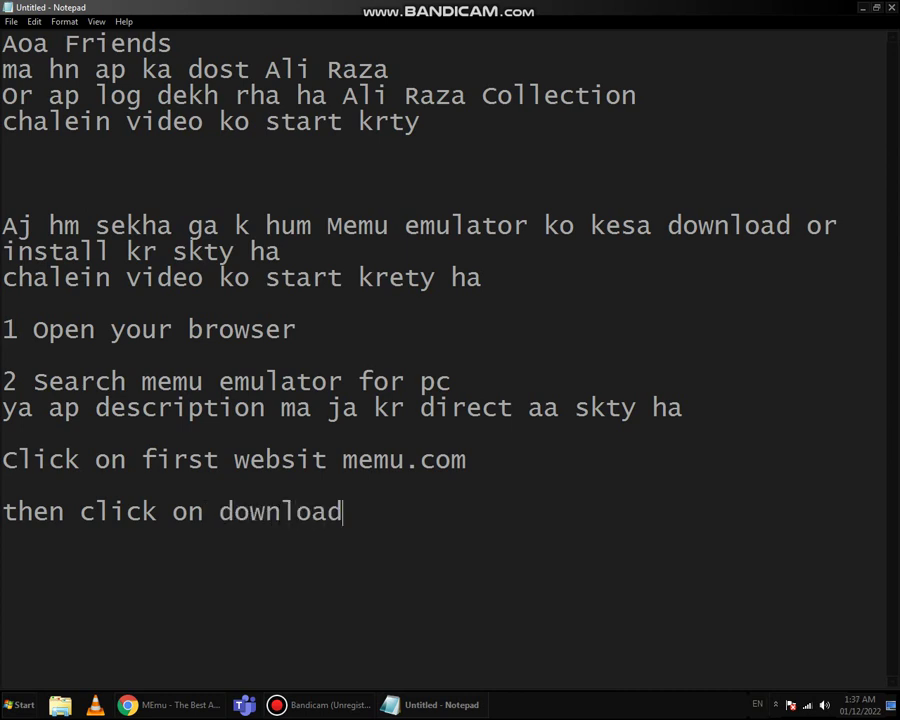
pyautogui.write('button')
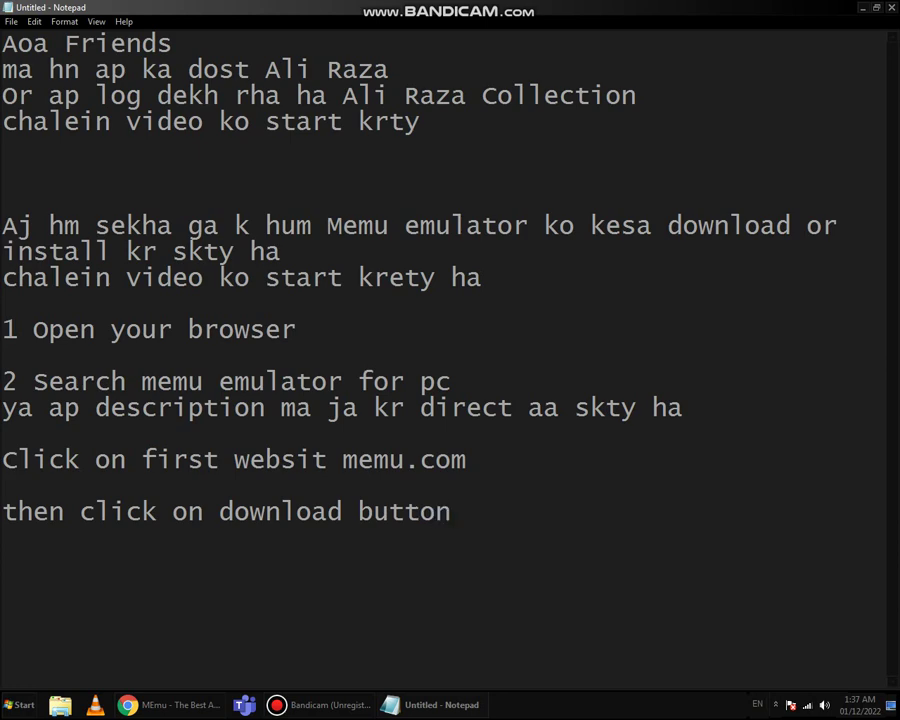
# Return to Google Chrome, start downloading the MEmu installer from memuplay.com, and cancel that download
pyautogui.click(440, 703)
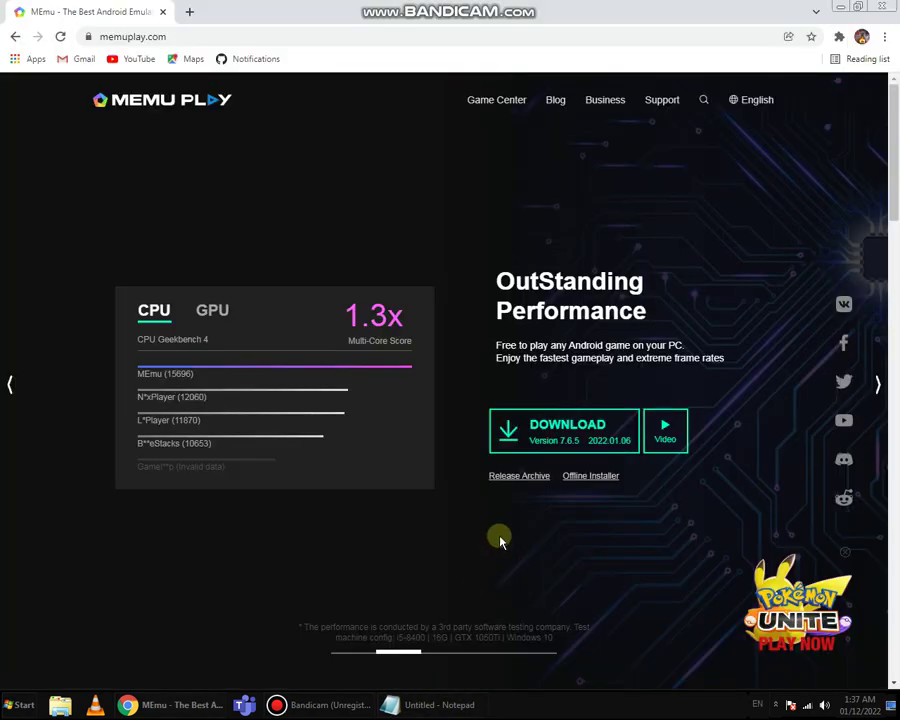
pyautogui.click(538, 432)
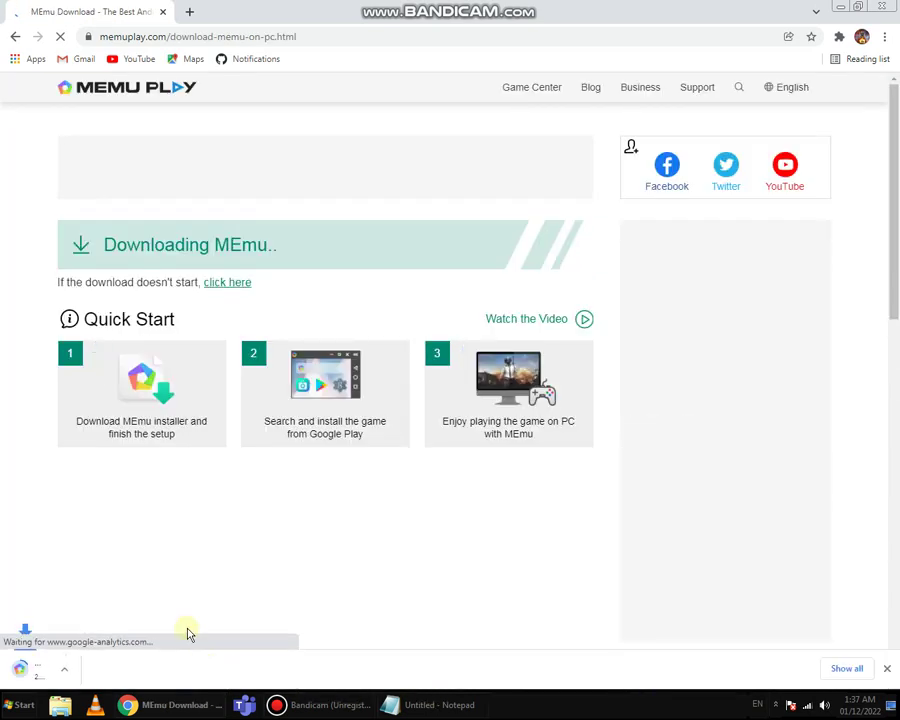
pyautogui.click(150, 668)
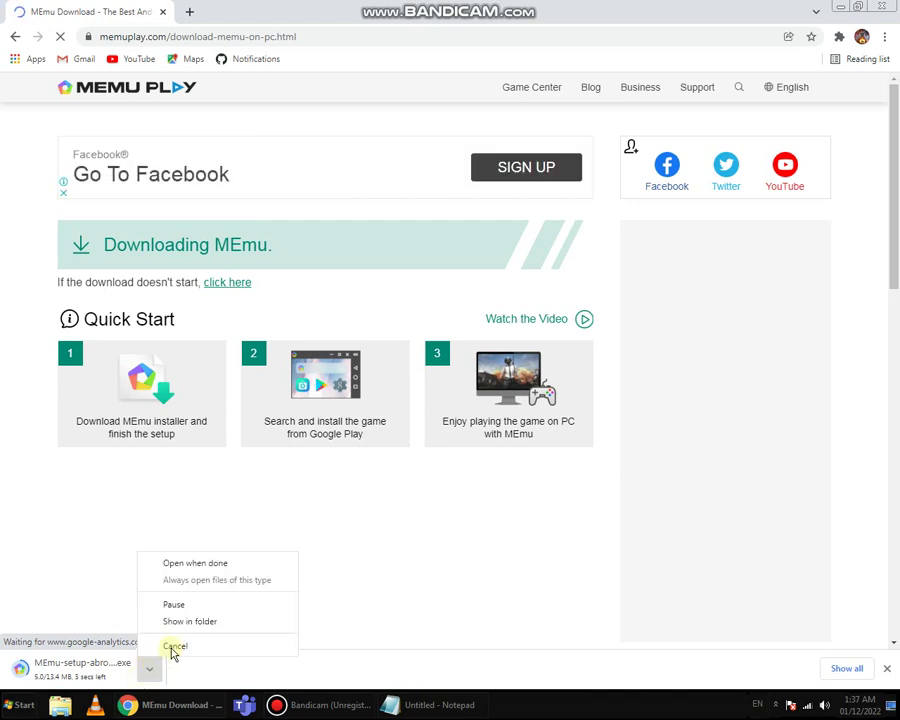
pyautogui.click(183, 648)
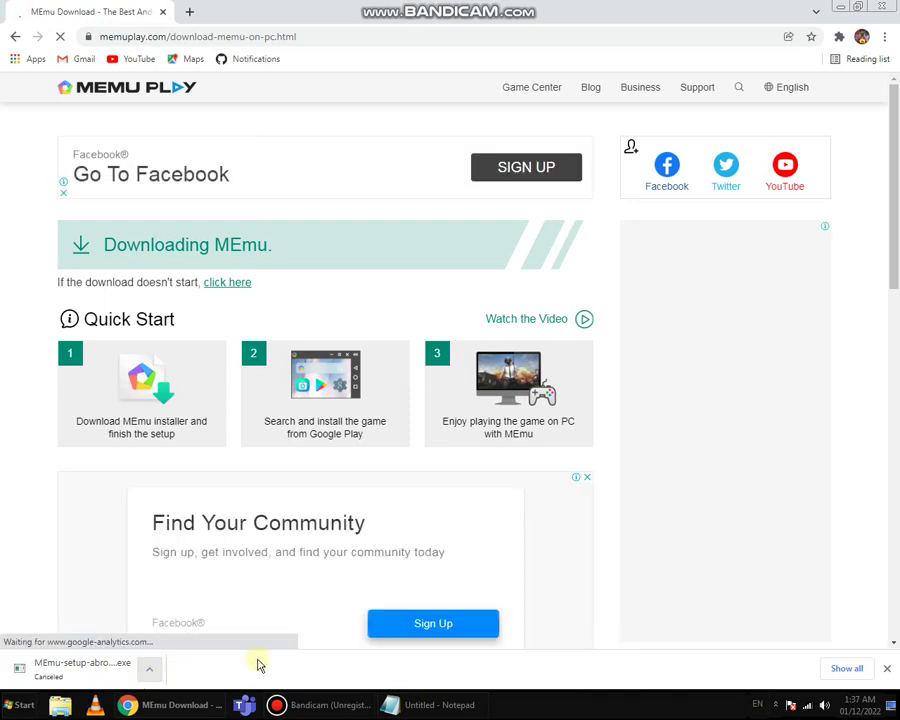
# Switch back to Notepad and add the line "we cannot download" after a blank line
pyautogui.click(411, 702)
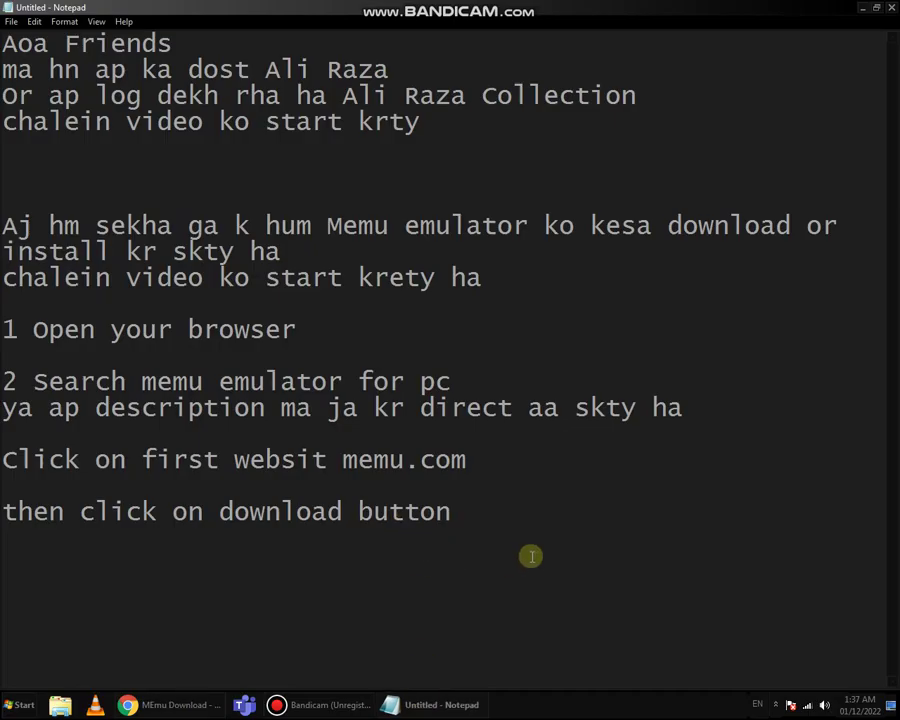
pyautogui.press('Return')
pyautogui.press('Return')
pyautogui.write('we ca')
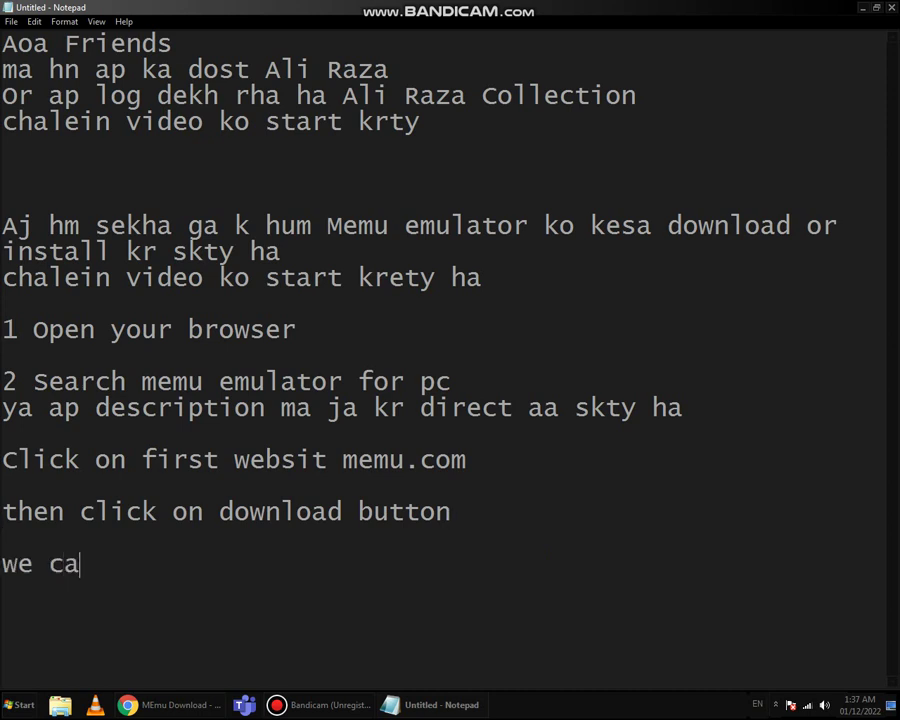
pyautogui.write('nnot d')
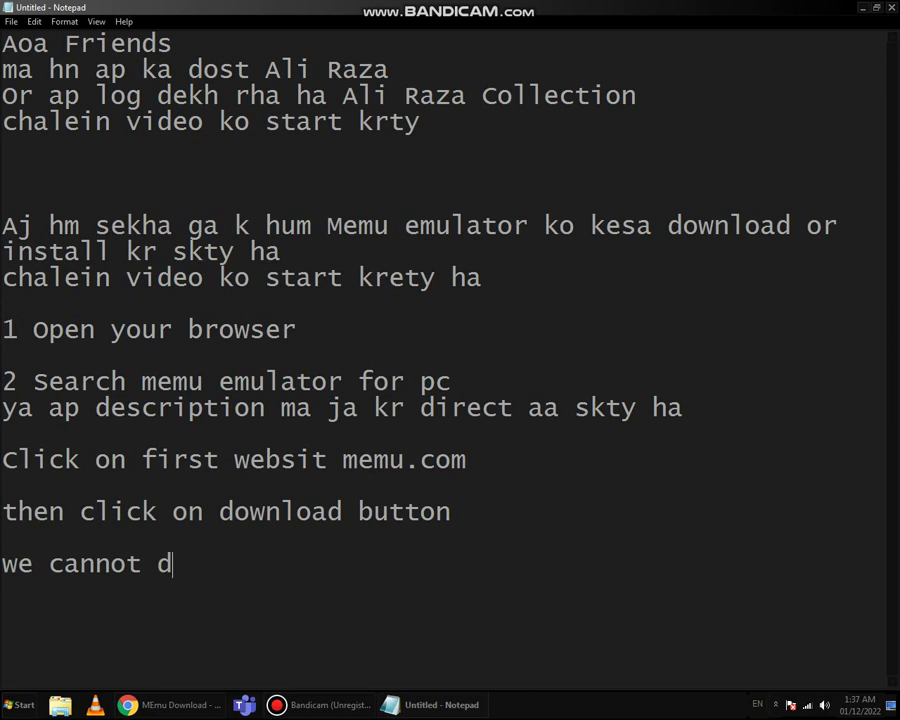
pyautogui.write('ownload ')
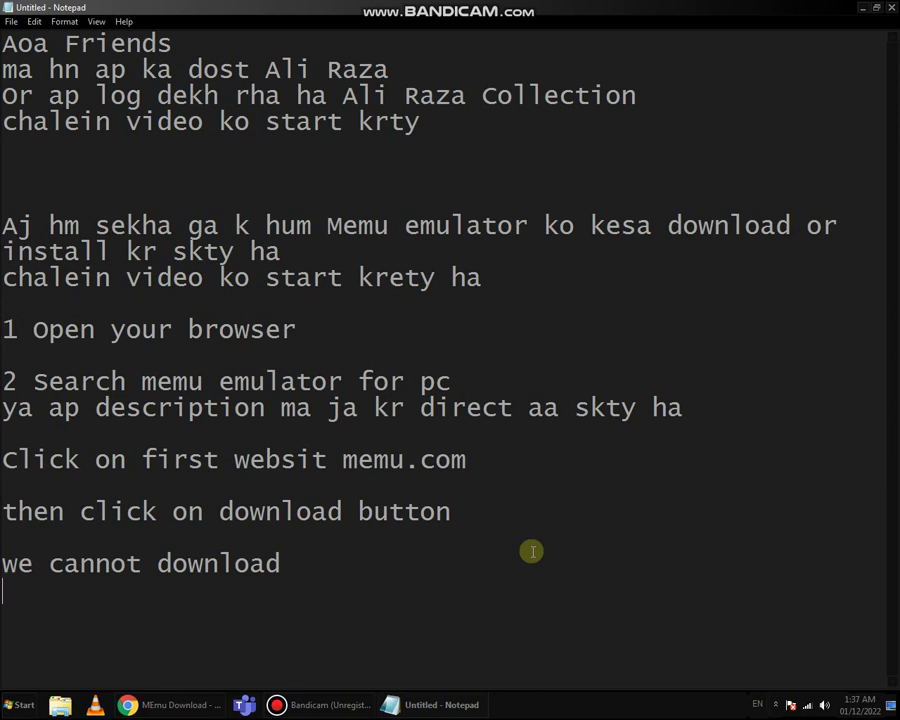
# Write "q k ma na pehly hi download kr diya ha" on the line directly below
pyautogui.write('q k ma')
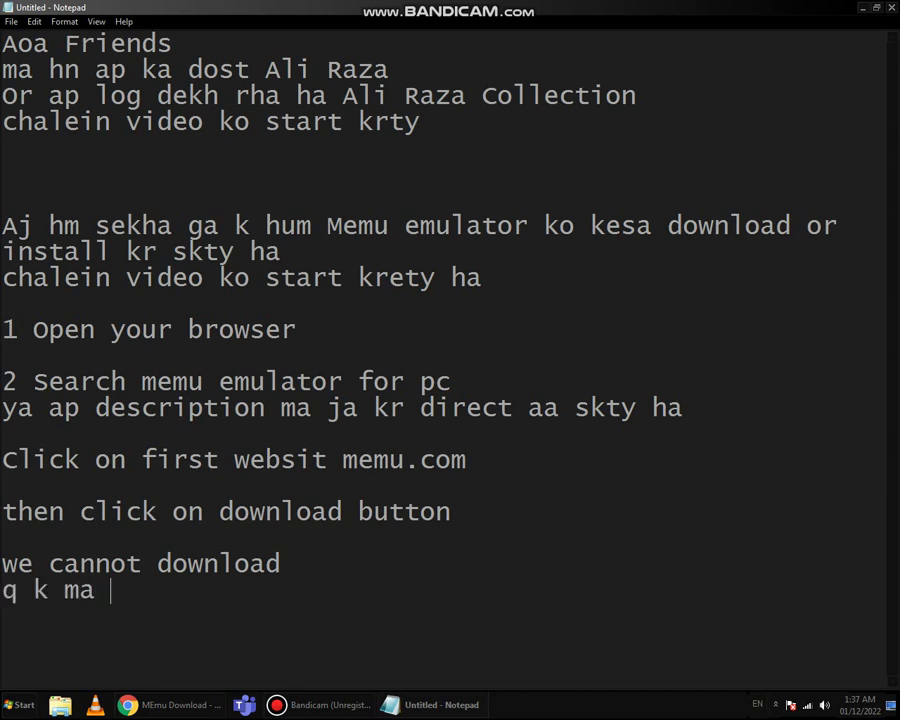
pyautogui.write(' na pehly h')
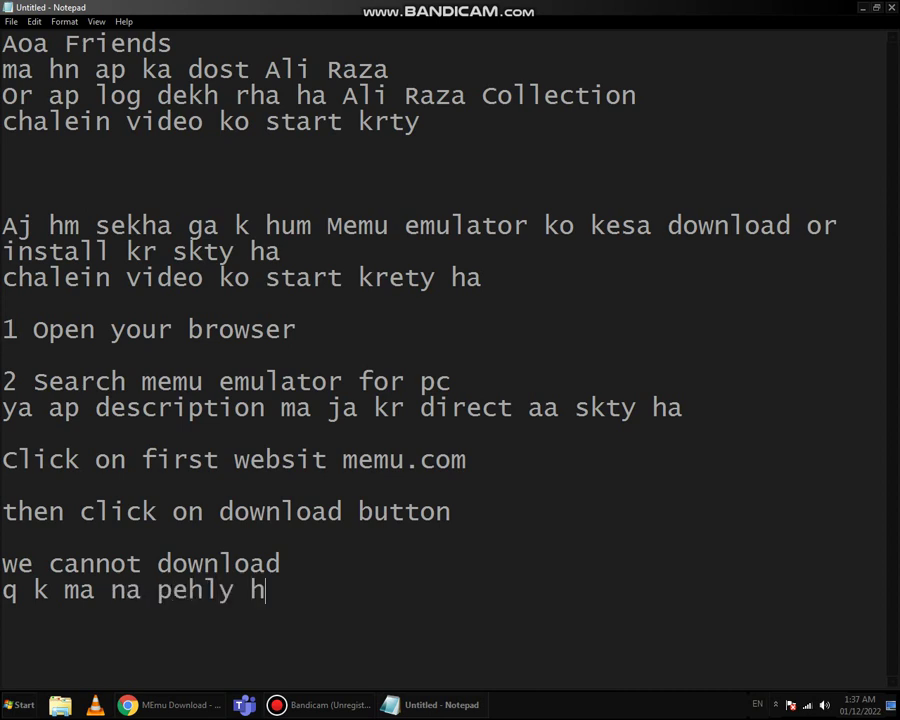
pyautogui.write('i down')
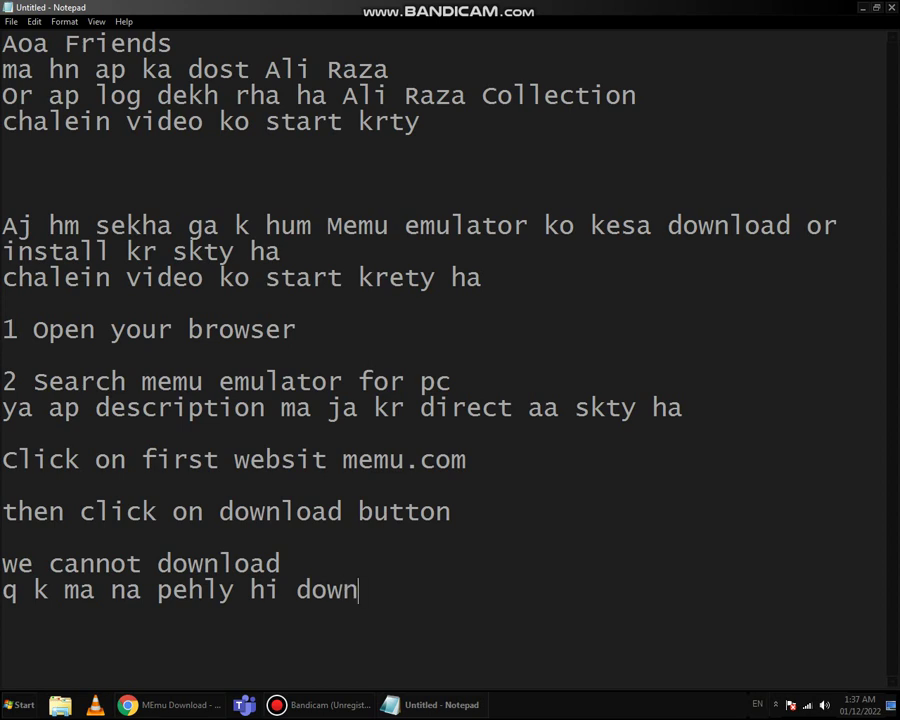
pyautogui.write('load kr ')
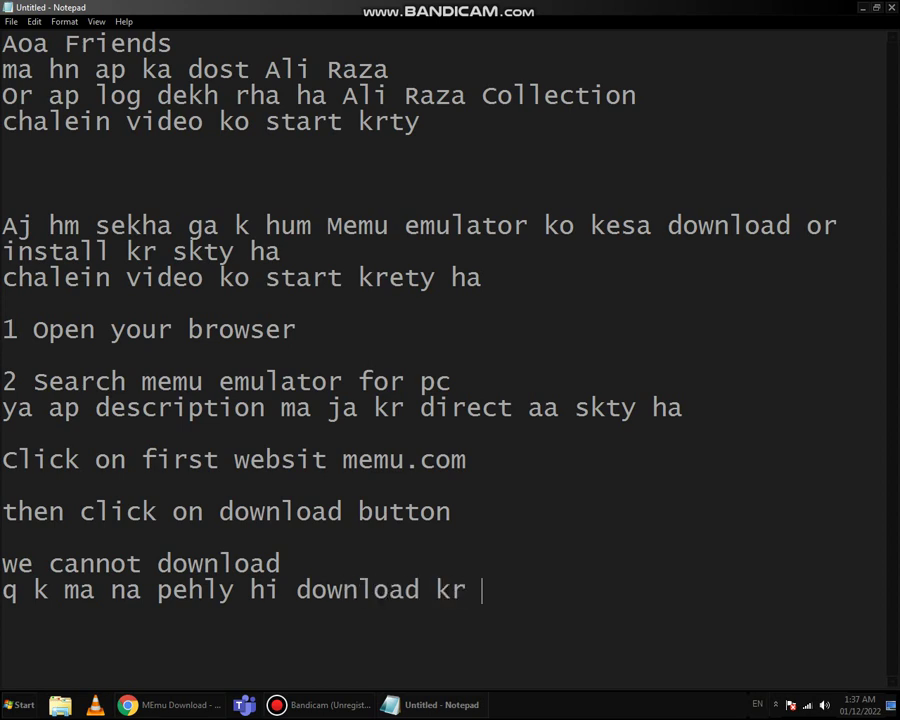
pyautogui.write('diya ha')
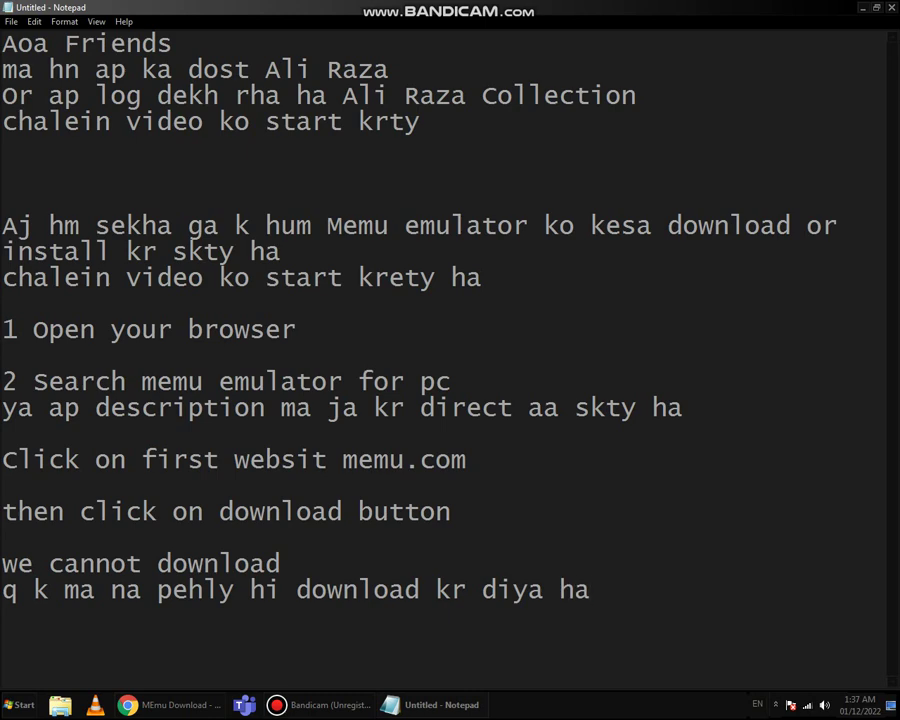
# Minimize Notepad and Google Chrome to reveal the desktop, and refresh it
pyautogui.click(857, 8)
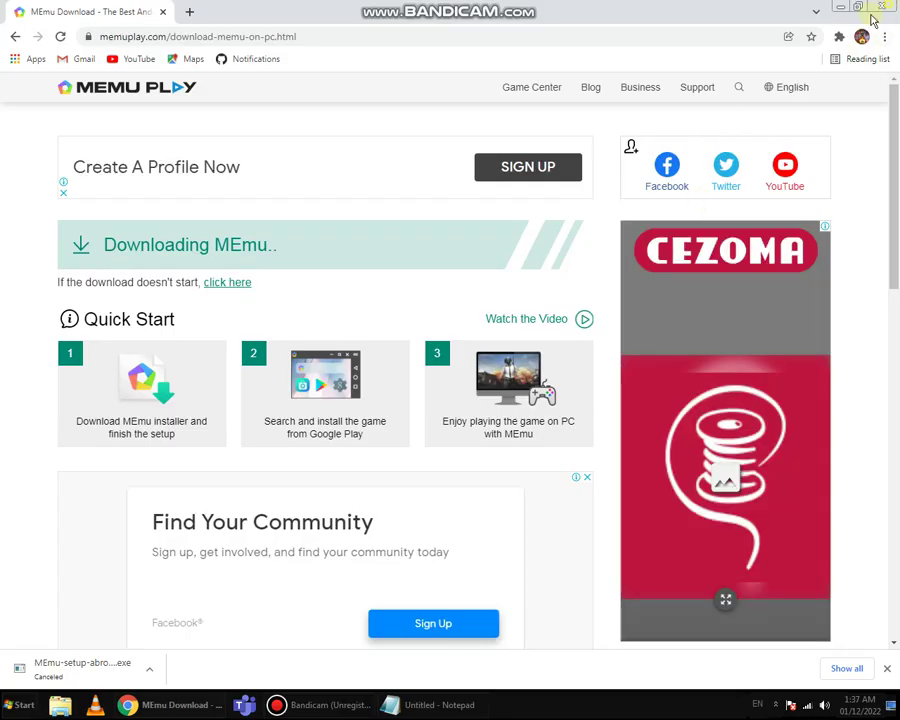
pyautogui.click(840, 8)
pyautogui.rightClick(665, 183)
pyautogui.click(680, 197)
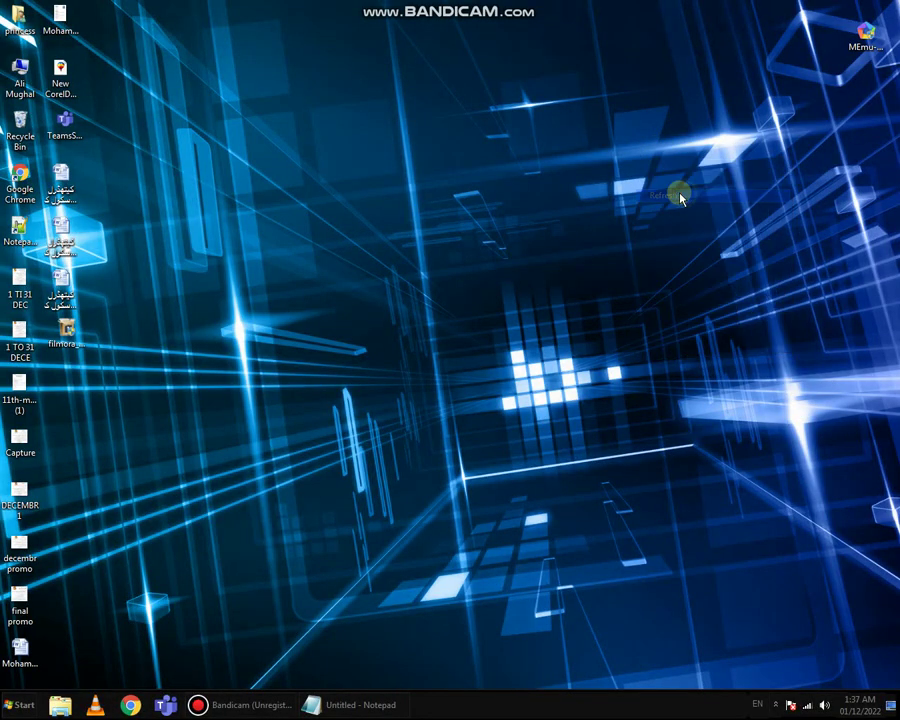
# Move the MEmu setup file away from the desktop's corner to a free spot further inward, and refresh the desktop
pyautogui.click(874, 40)
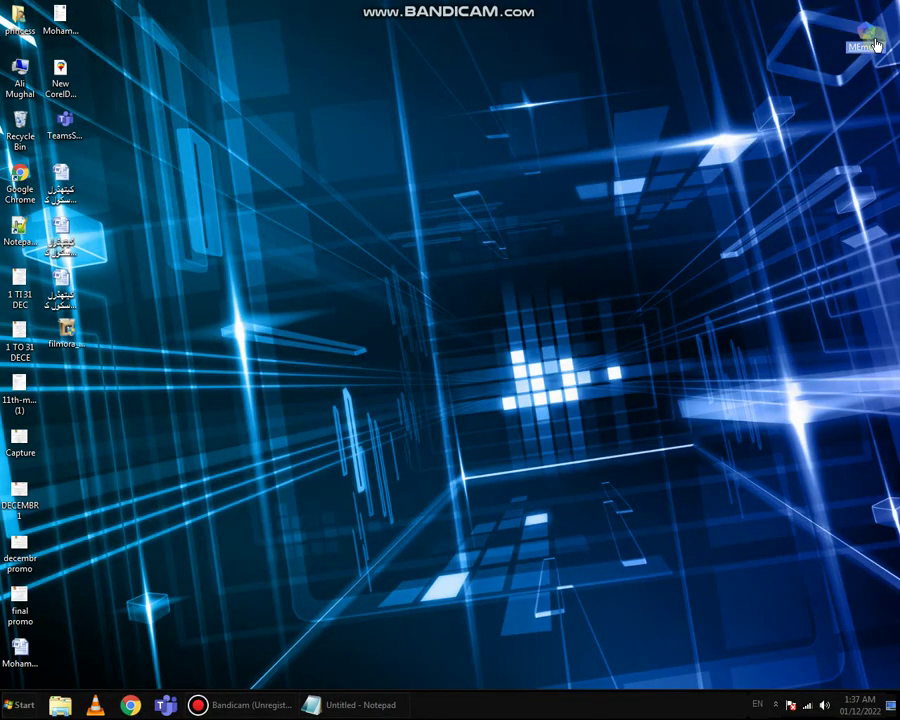
pyautogui.moveTo(874, 42); pyautogui.dragTo(792, 100)
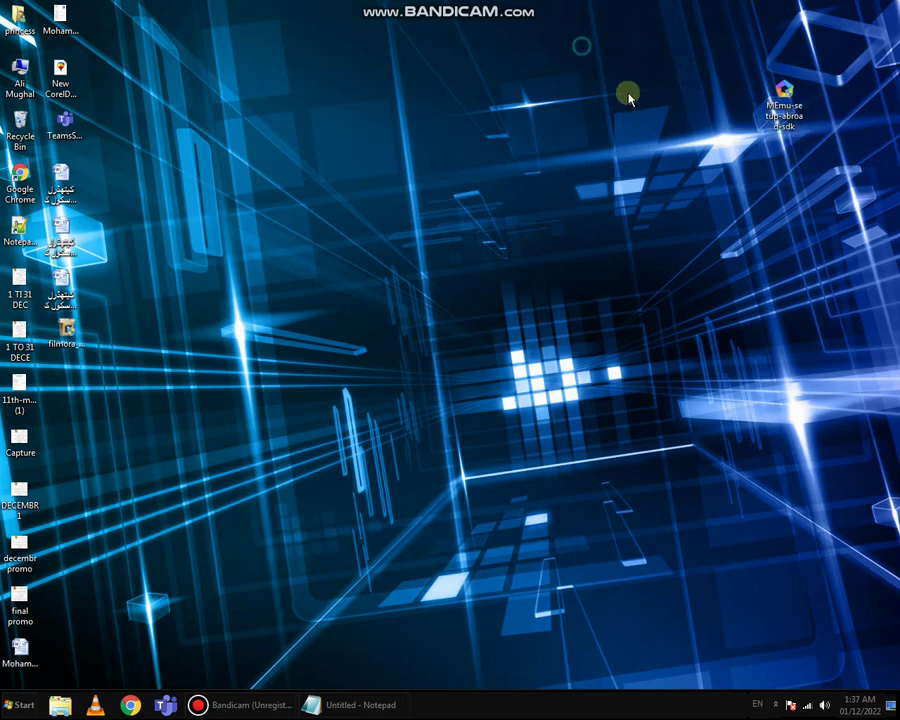
pyautogui.rightClick(584, 51)
pyautogui.click(633, 82)
pyautogui.rightClick(632, 86)
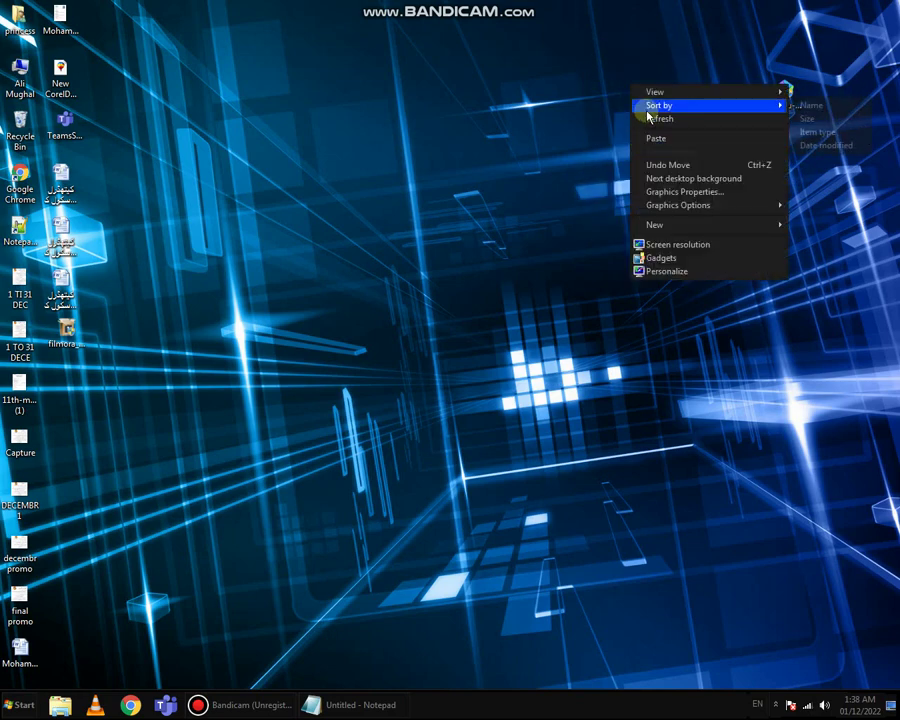
pyautogui.click(655, 118)
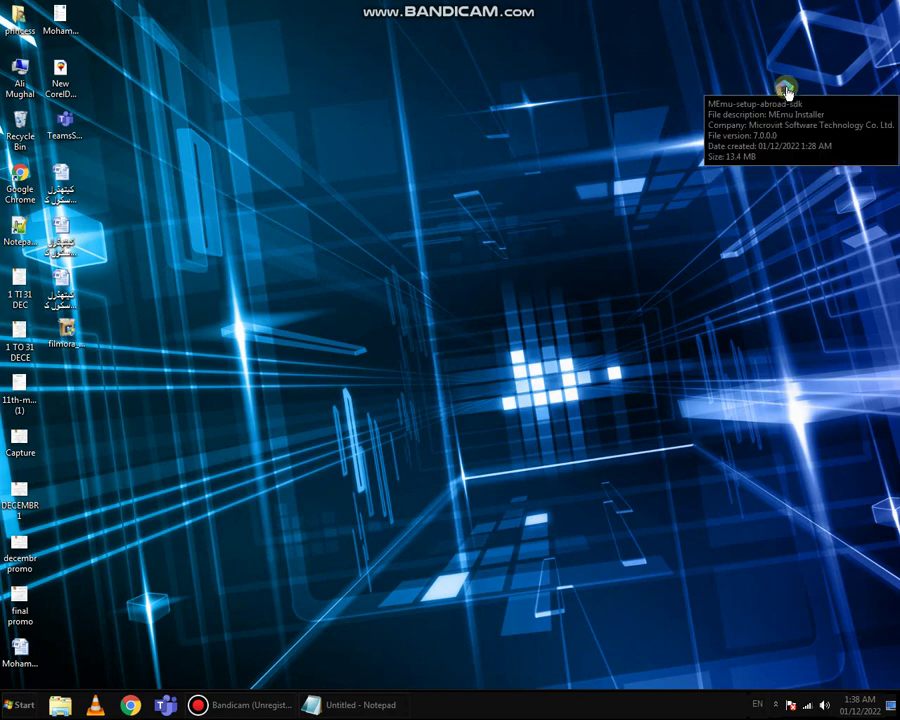
# Run the MEmu-setup-abroad-sdk file as administrator and start the quick install of MEmu
pyautogui.rightClick(786, 92)
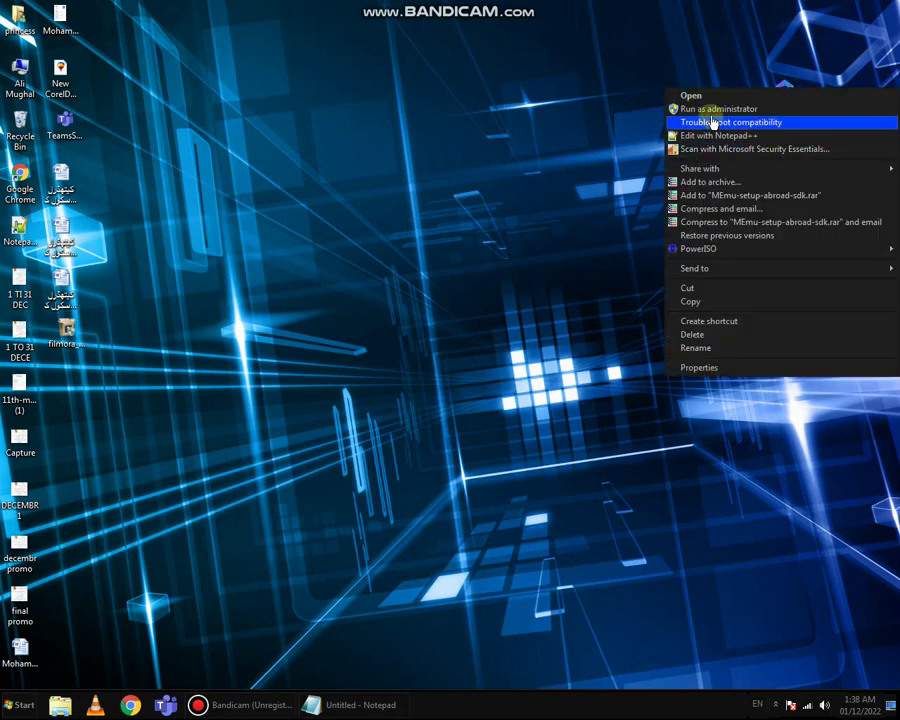
pyautogui.click(712, 109)
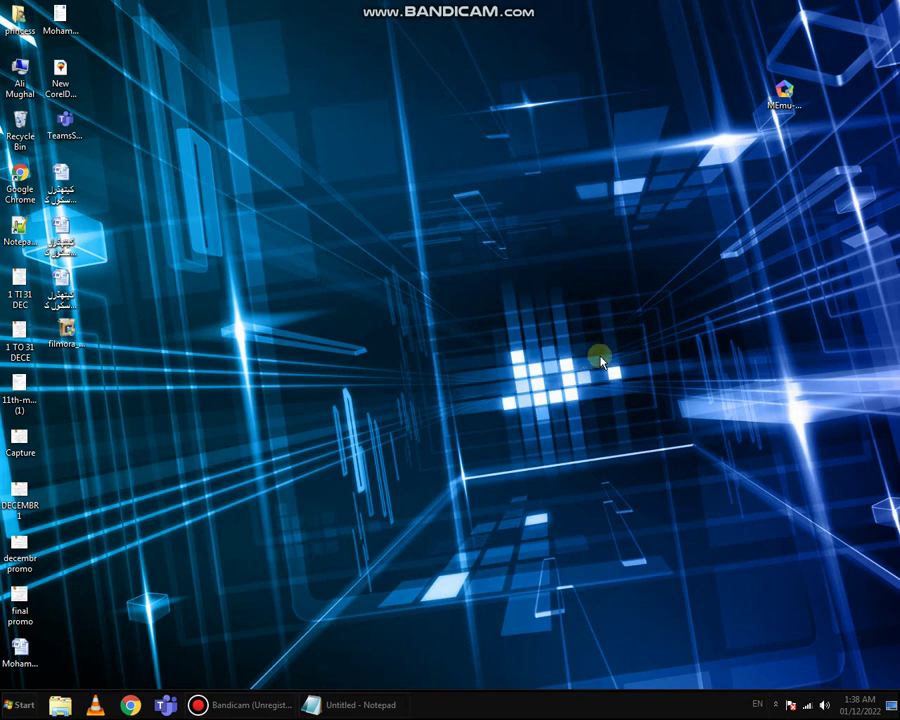
pyautogui.rightClick(762, 394)
pyautogui.click(764, 422)
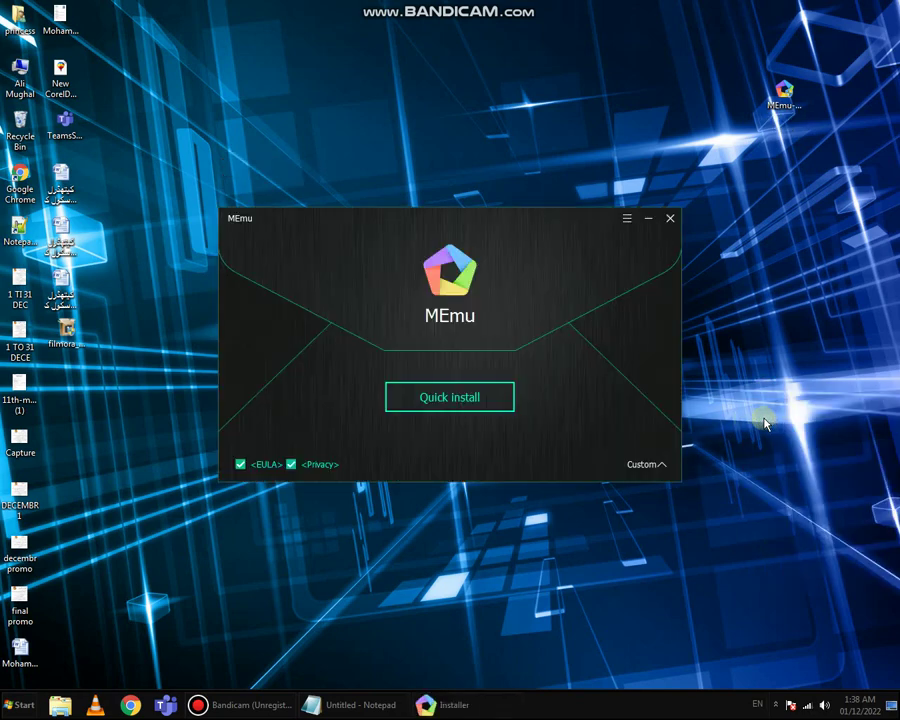
pyautogui.click(460, 407)
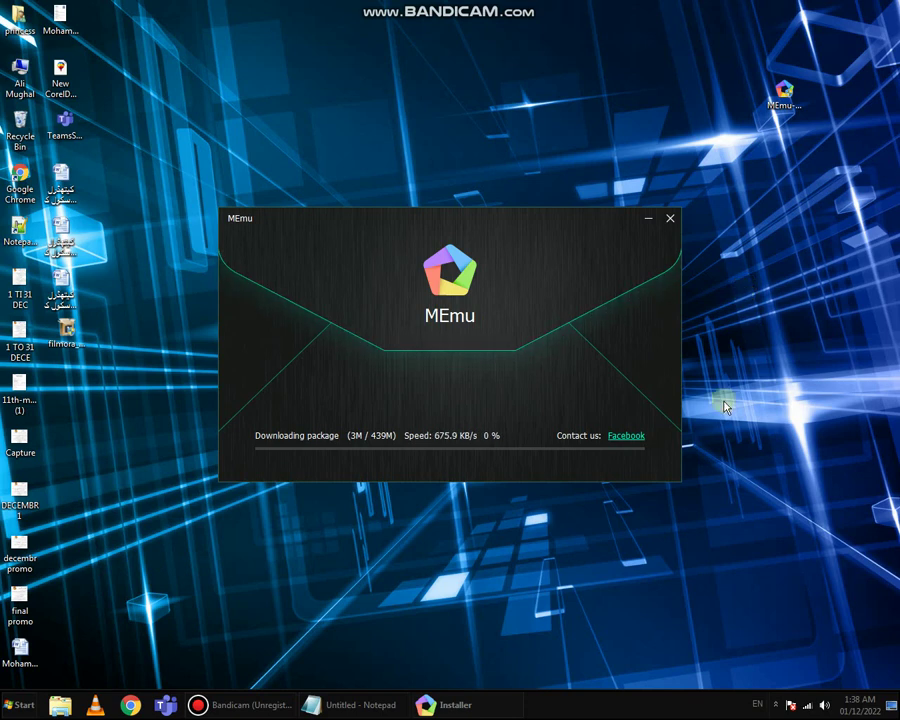
# Switch back to Notepad, add a run of blank lines at the end, and place the cursor two blank lines below the text
pyautogui.click(355, 704)
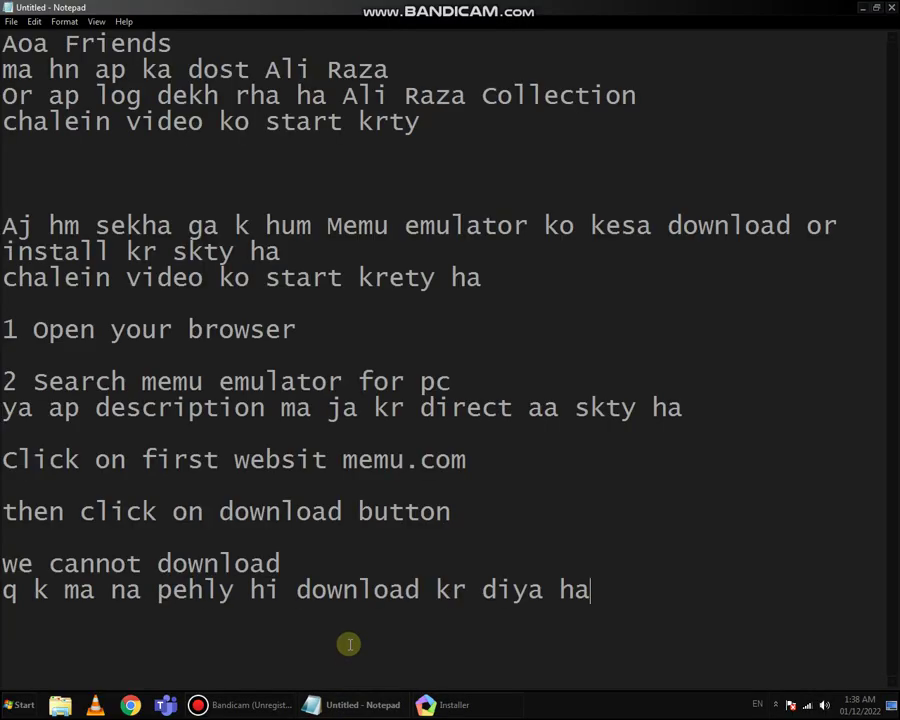
pyautogui.press('Return')
pyautogui.press('Return')
pyautogui.press('Return')
pyautogui.press('Return')
pyautogui.press('Return')
pyautogui.press('Return')
pyautogui.press('Return')
pyautogui.press('Return')
pyautogui.press('Return')
pyautogui.press('Return')
pyautogui.press('Return')
pyautogui.press('Return')
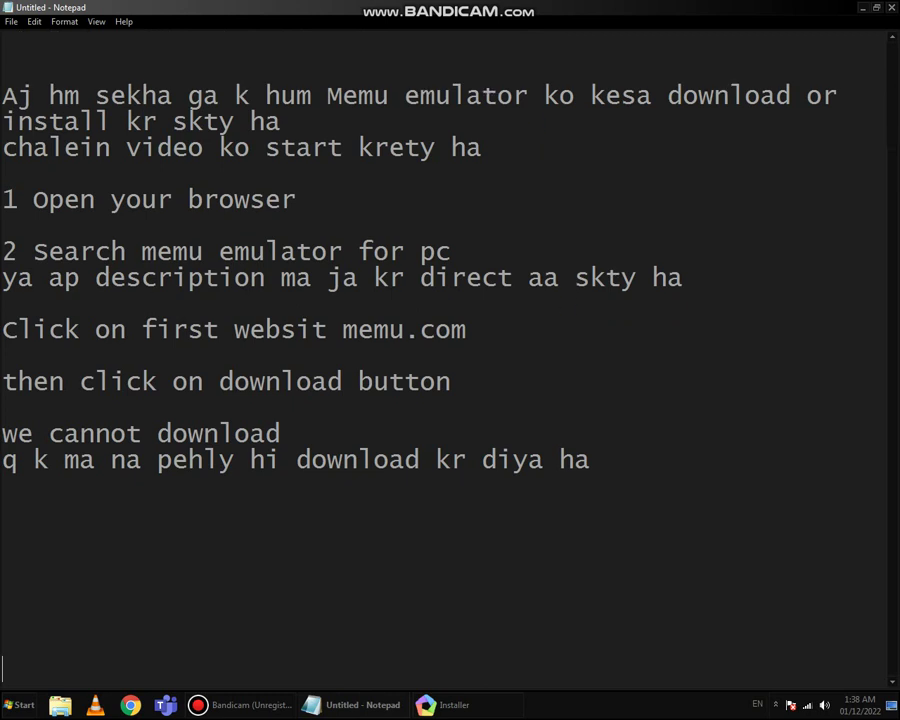
pyautogui.click(349, 644)
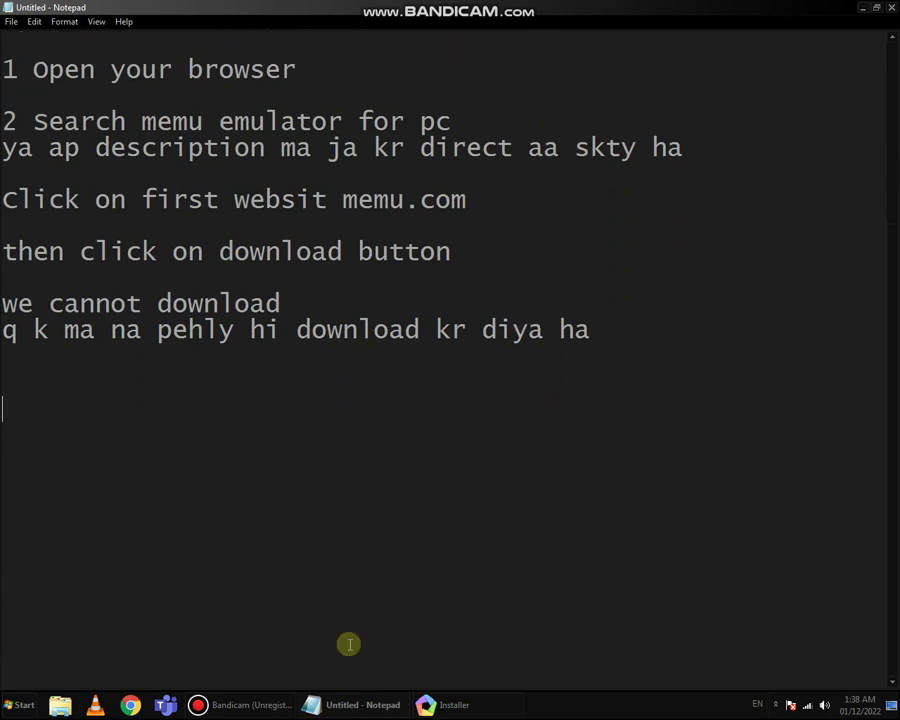
# Write the note "Jab tk download ho rha ha tb tk wait kr lyta ha" at the cursor
pyautogui.write('Jab tj')
pyautogui.press('BackSpace')
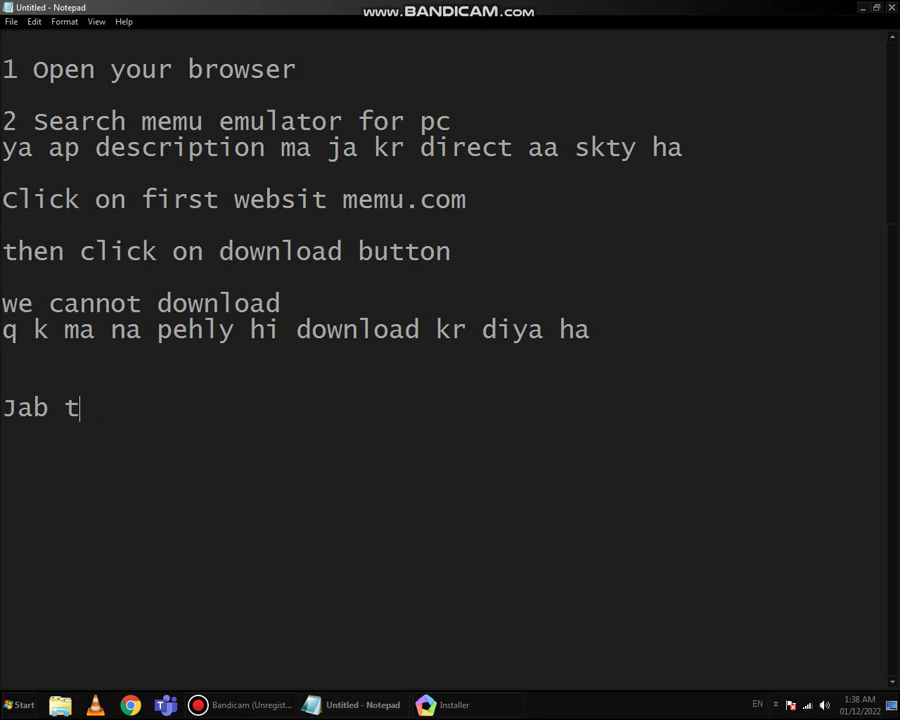
pyautogui.write('k dow')
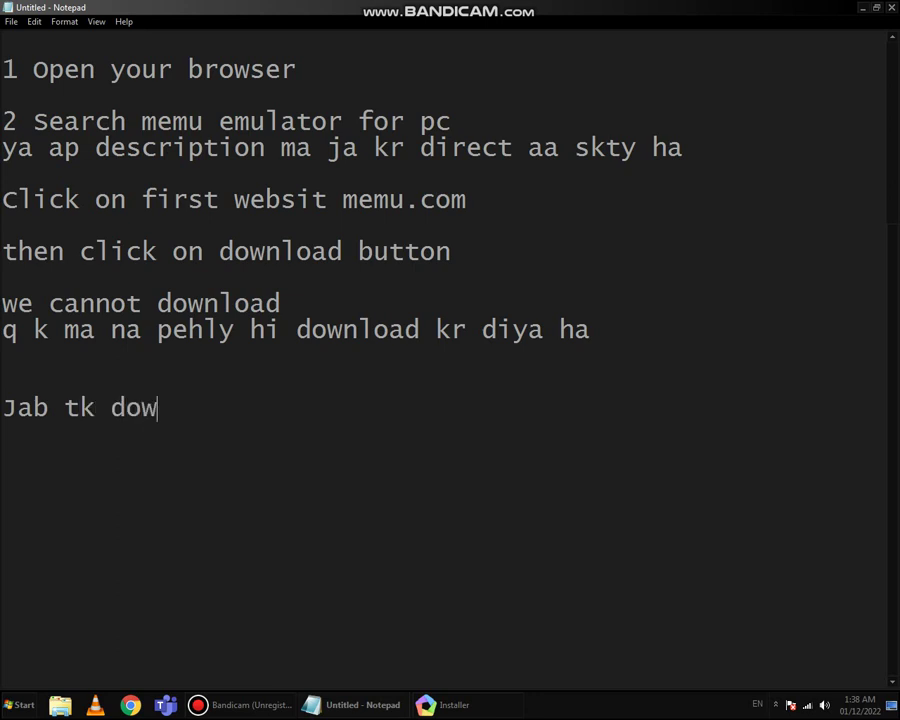
pyautogui.write('nload h')
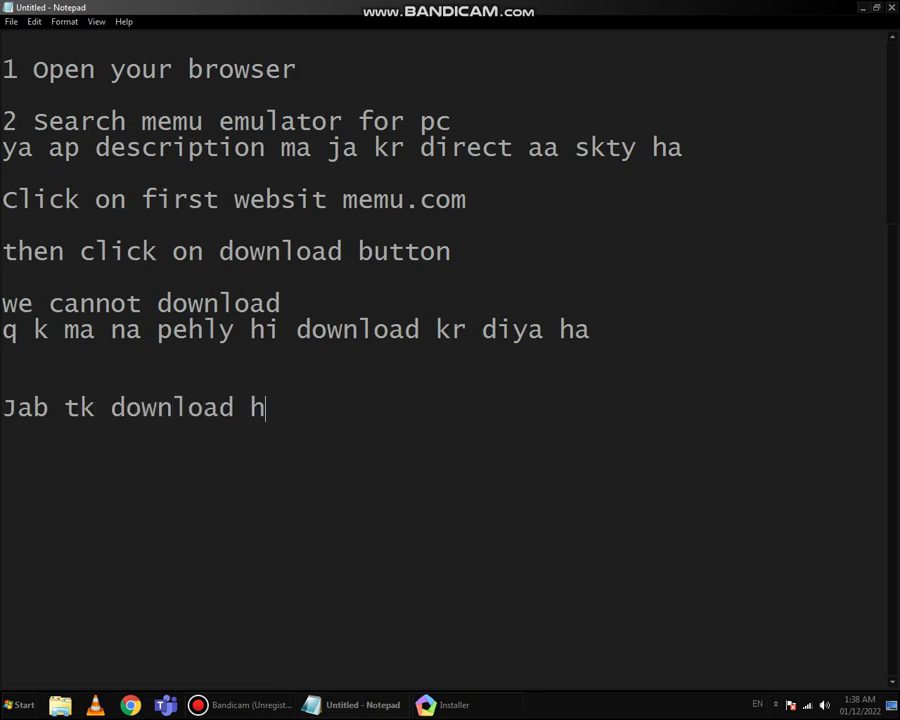
pyautogui.write('o rha ha ')
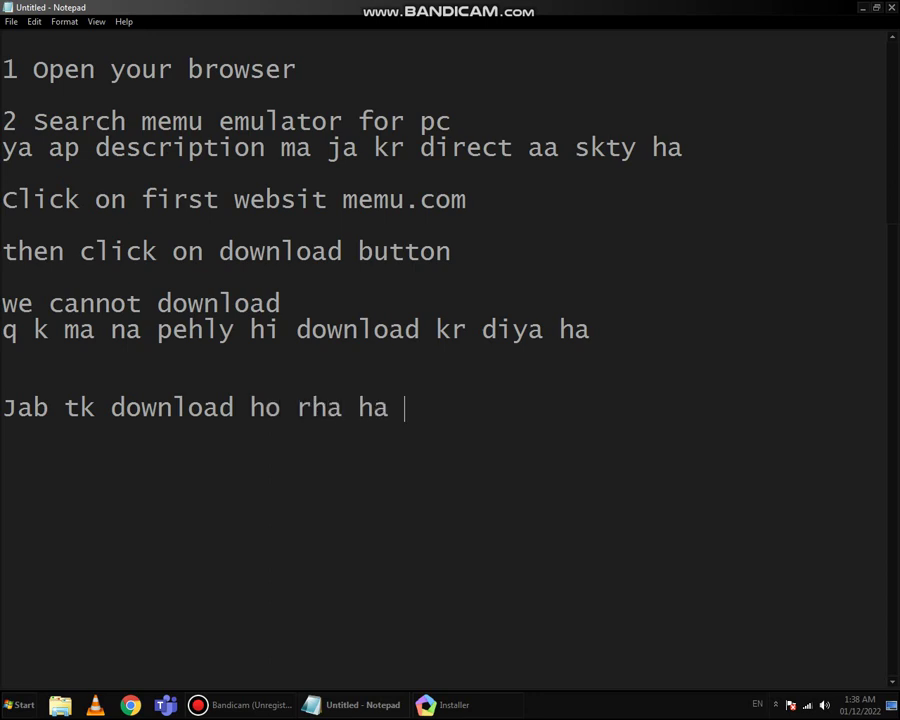
pyautogui.write('tb tk w')
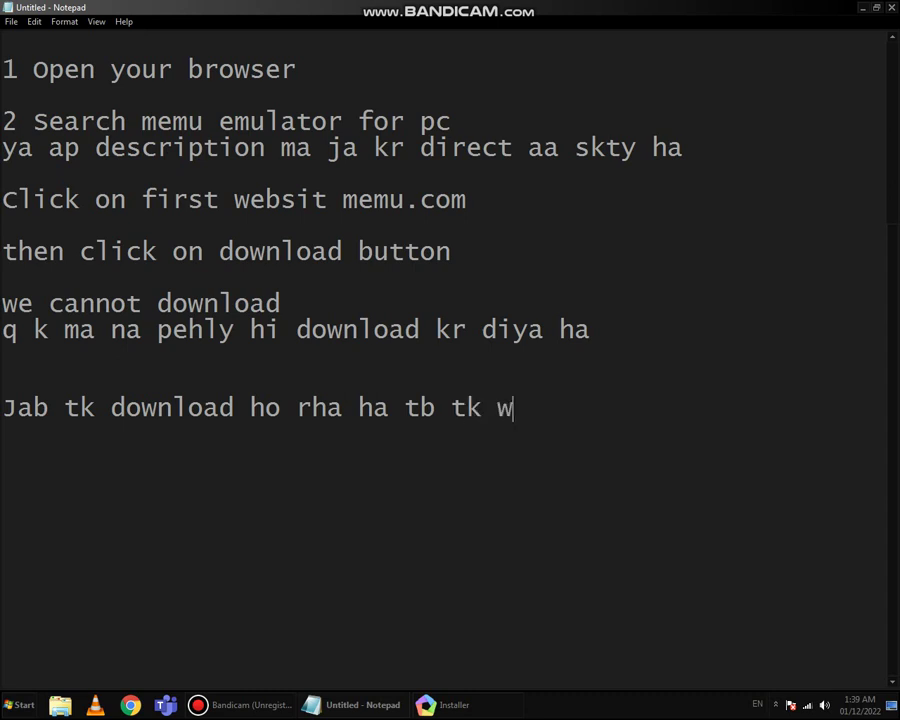
pyautogui.write('ait k')
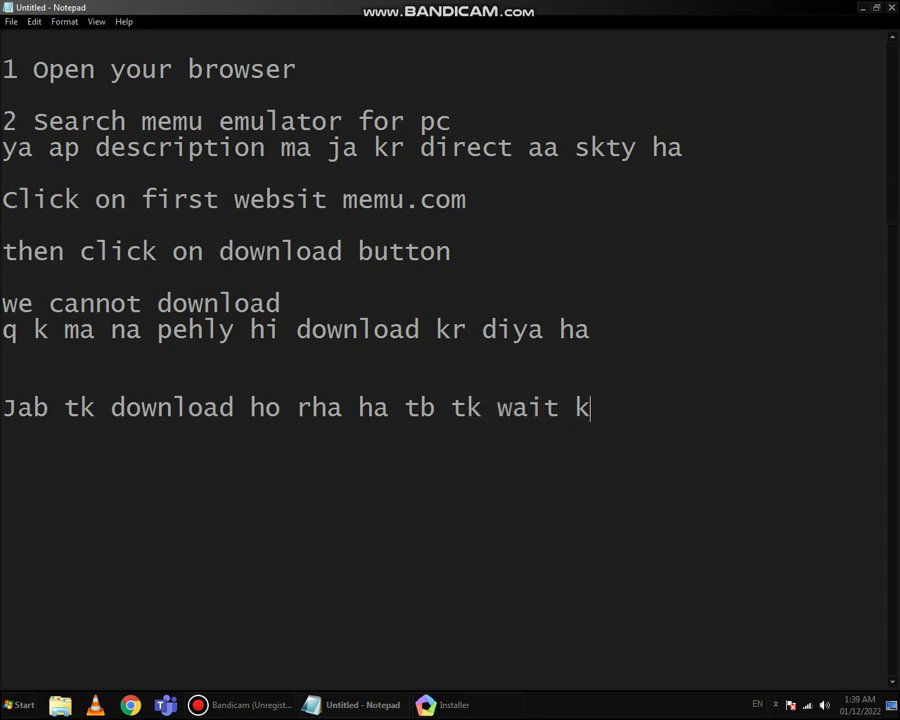
pyautogui.write('r lyta ha')
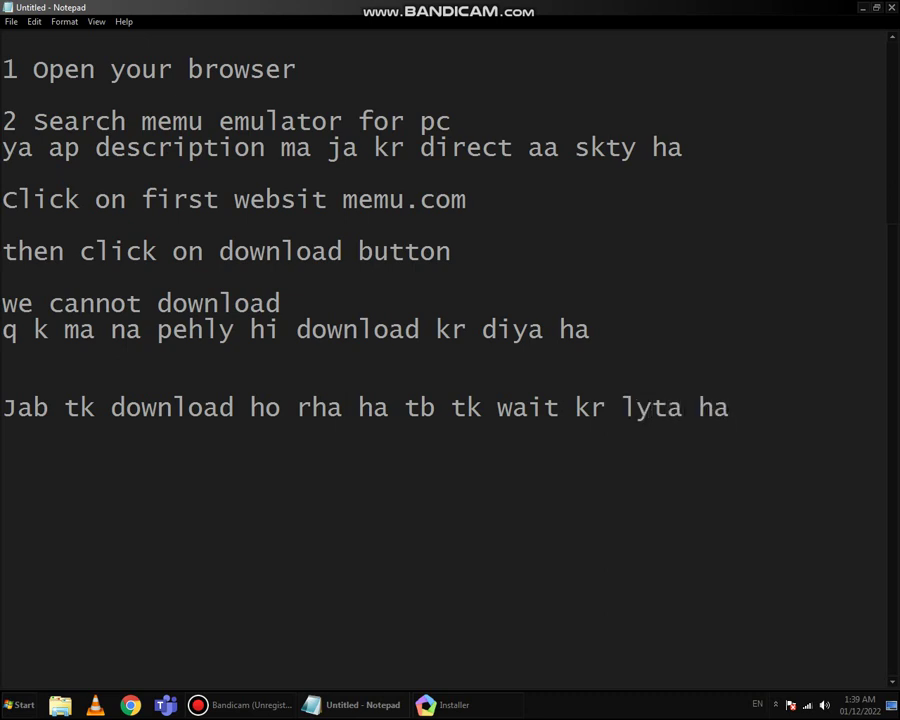
# Minimize Notepad to bring the MEmu installer back into view, and refresh the desktop twice
pyautogui.click(862, 7)
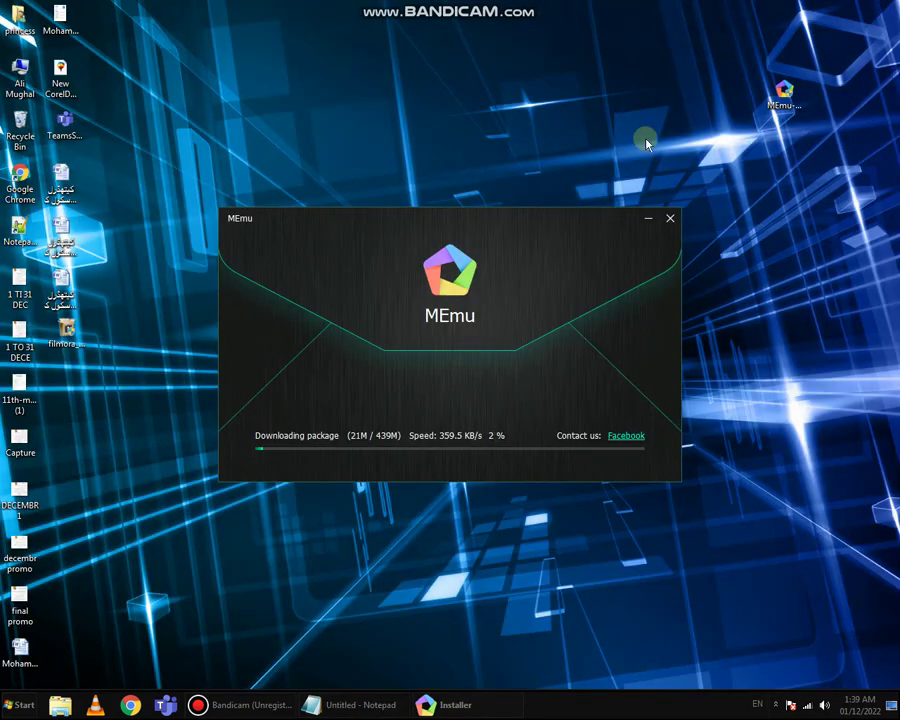
pyautogui.rightClick(811, 205)
pyautogui.click(808, 231)
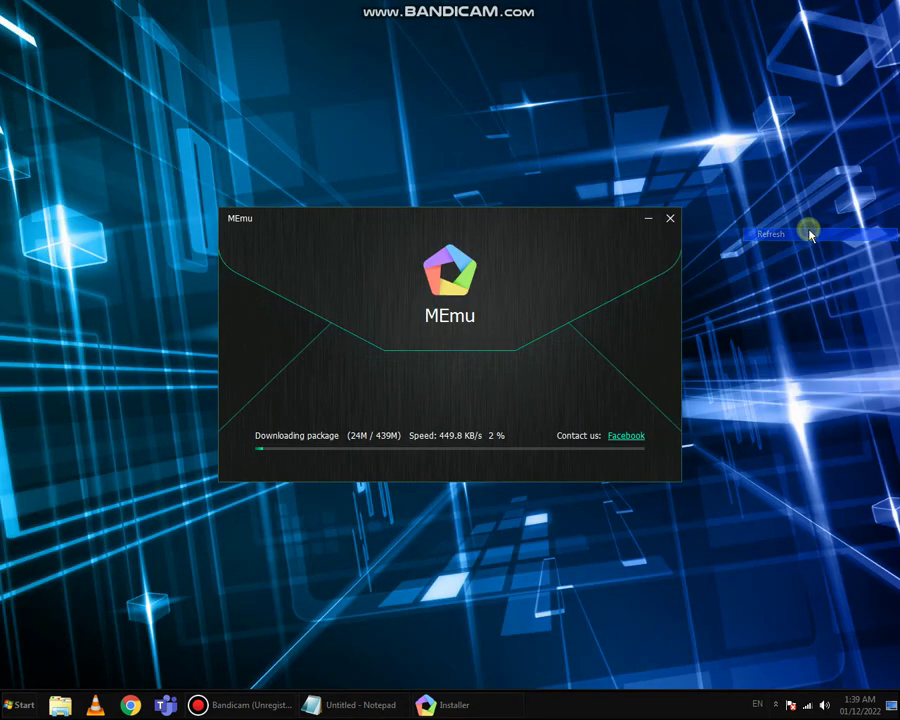
pyautogui.rightClick(797, 231)
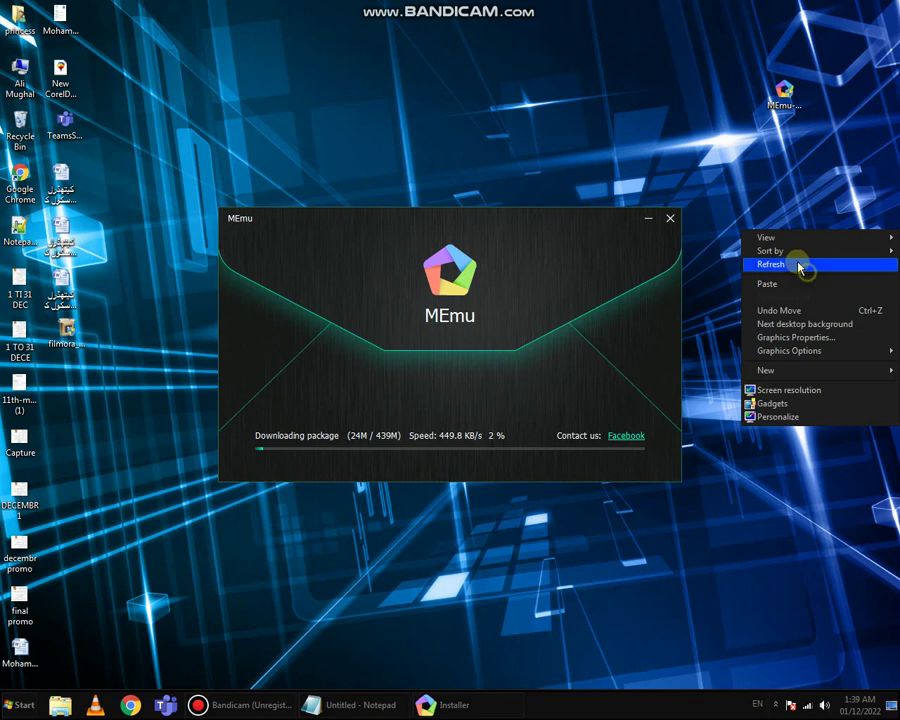
pyautogui.click(801, 261)
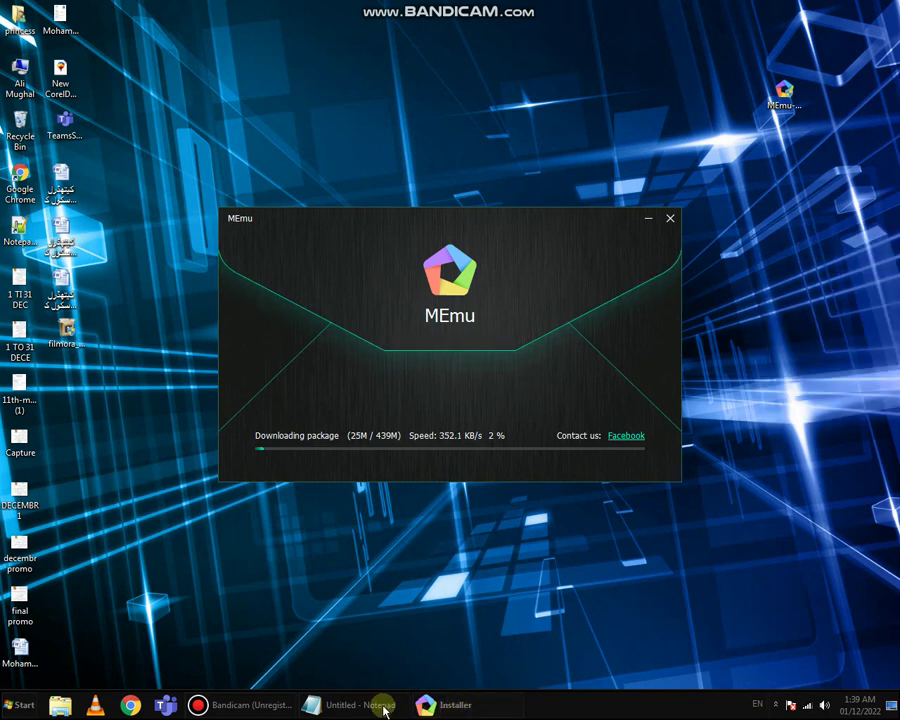
pyautogui.click(245, 700)
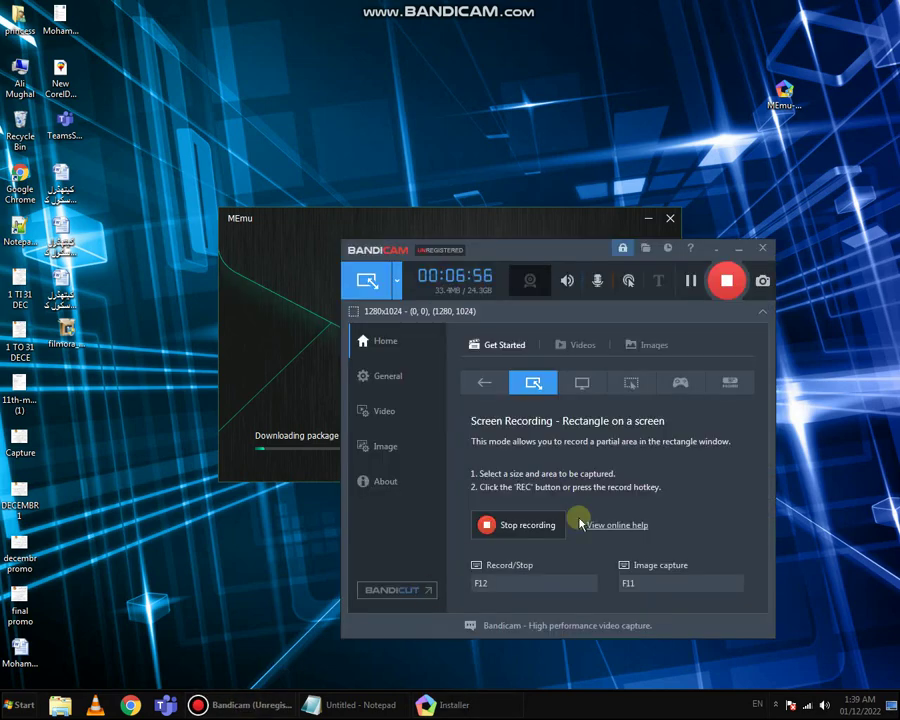
pyautogui.click(741, 247)
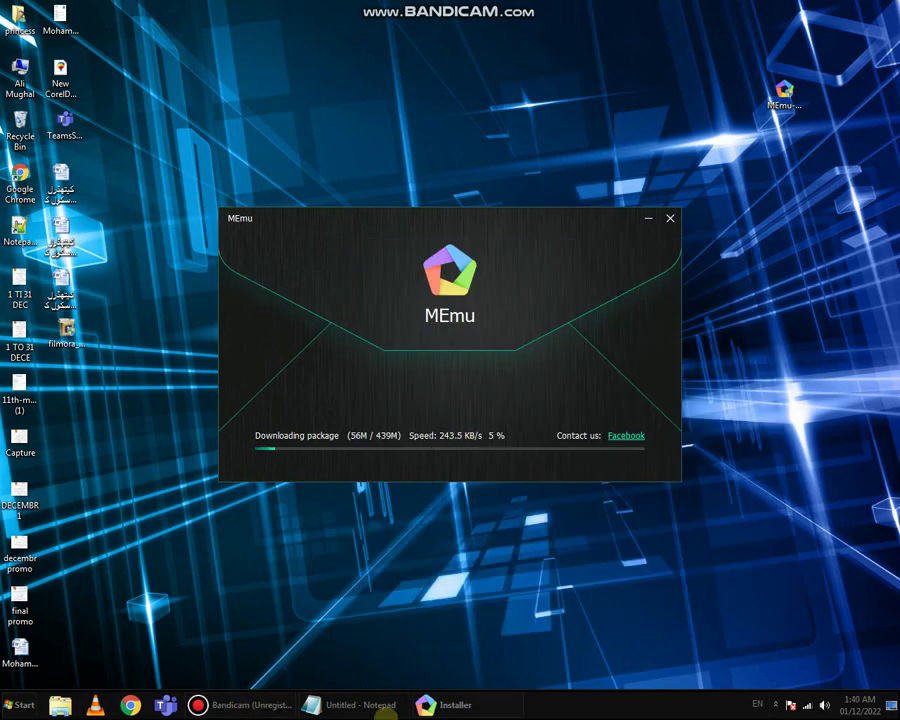
# Switch back to Notepad and add the note "Agar ap ka pc acha tyype ka ha to ye jaldi ho jay ga" below the last line
pyautogui.click(394, 710)
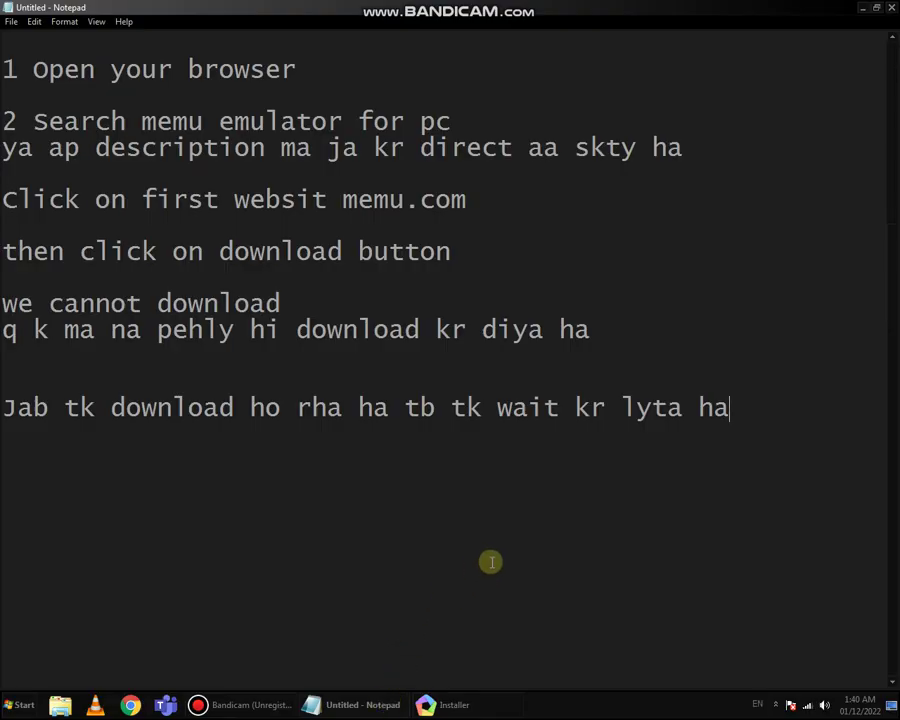
pyautogui.press('Return')
pyautogui.write('Aga')
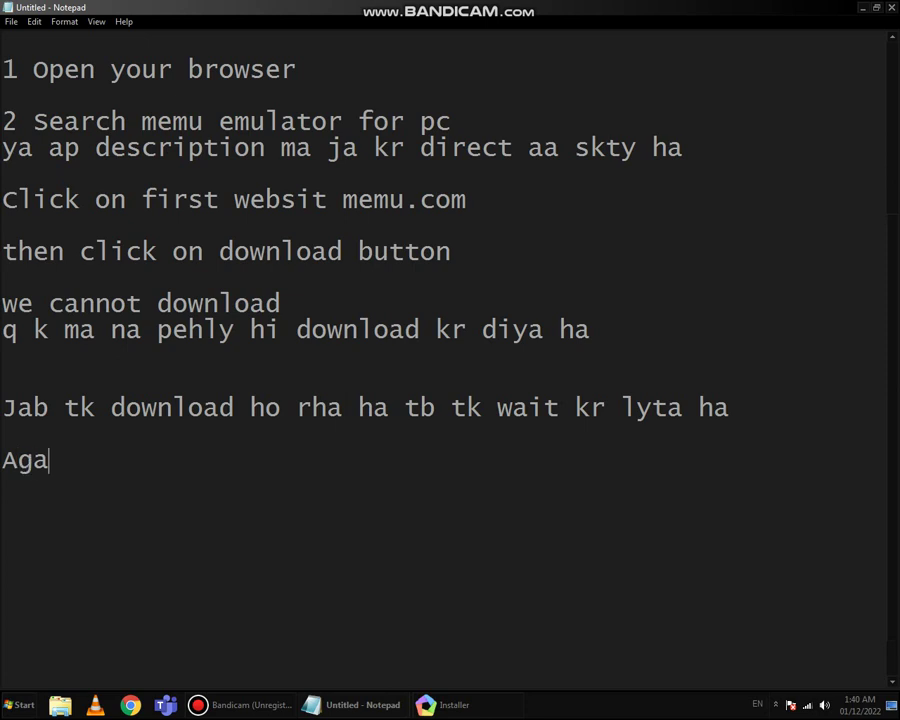
pyautogui.write('r ap k')
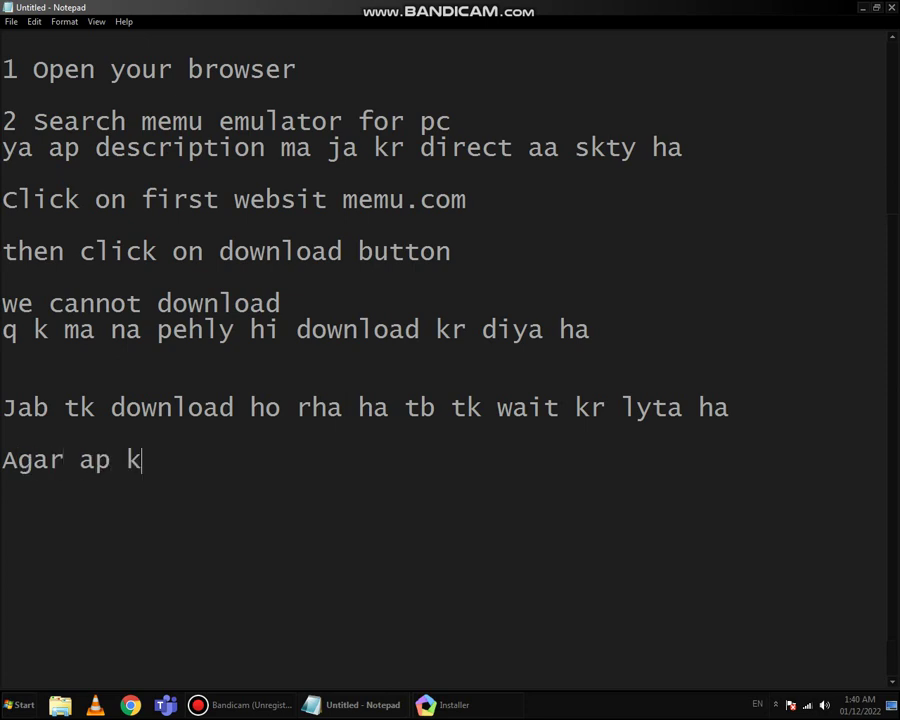
pyautogui.write('a p')
pyautogui.write('c a')
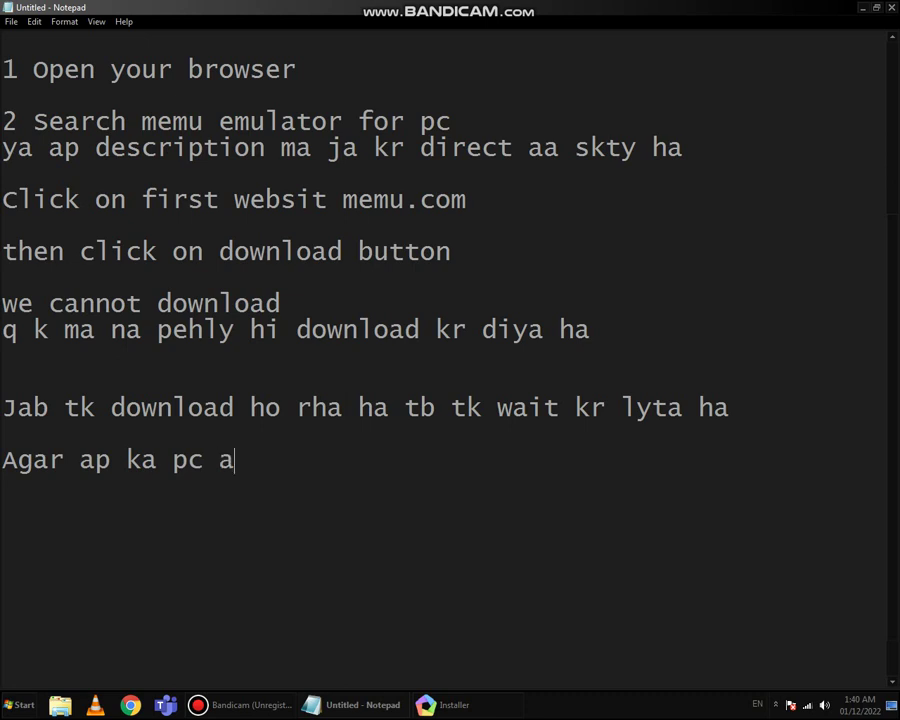
pyautogui.write('cha ty')
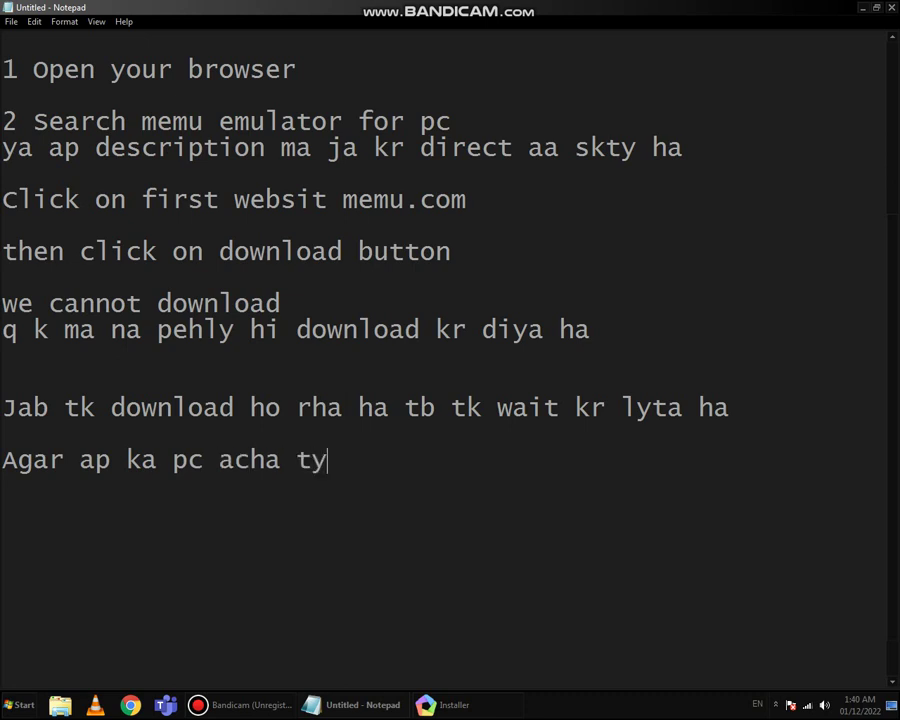
pyautogui.write('ype ka ha to')
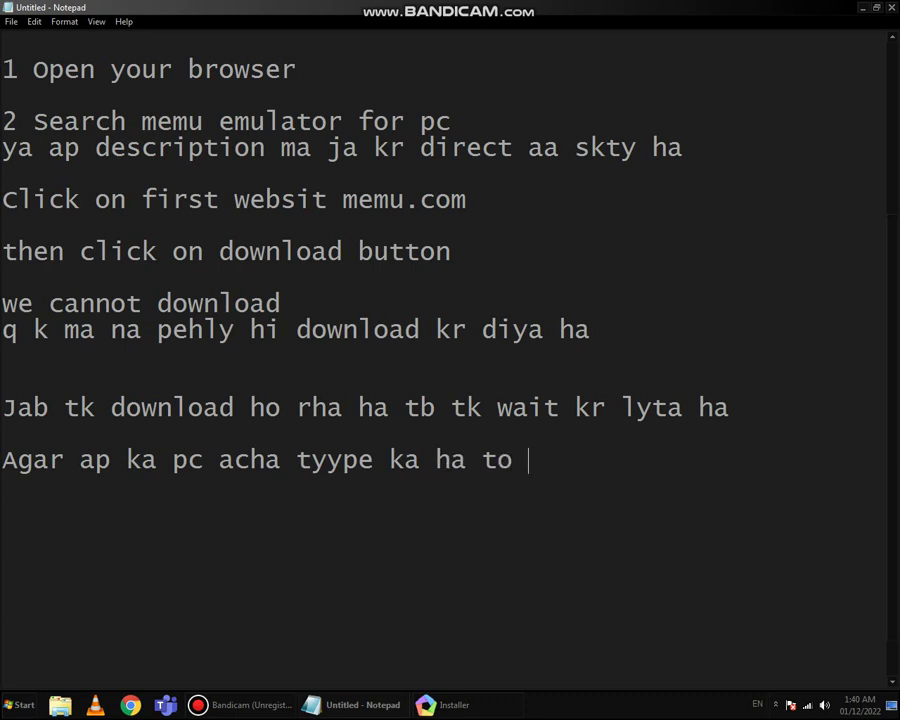
pyautogui.write(' ye ja')
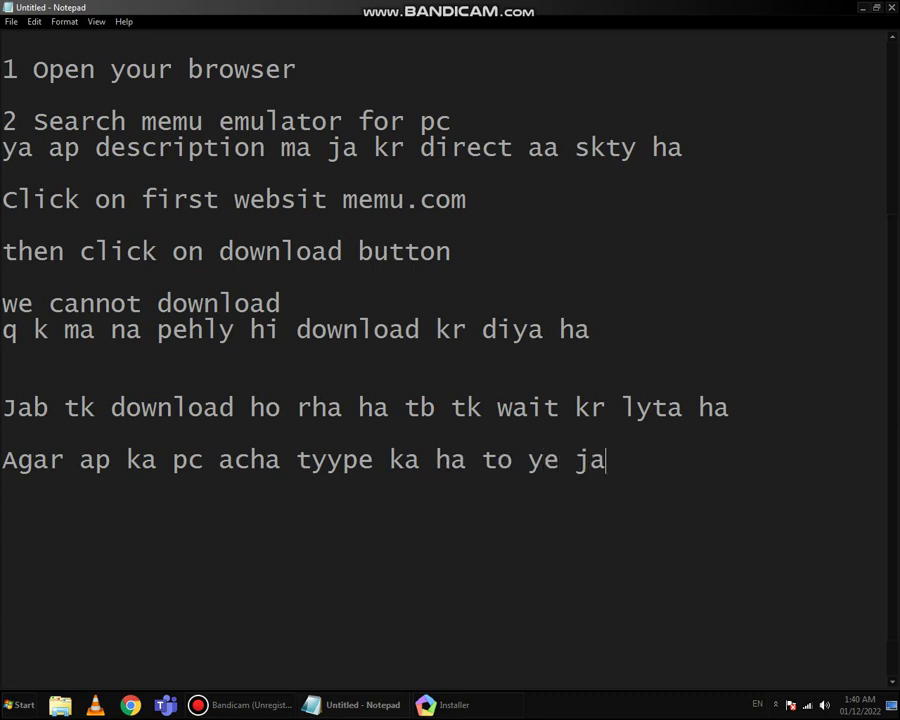
pyautogui.write('ldi h')
pyautogui.write('o ')
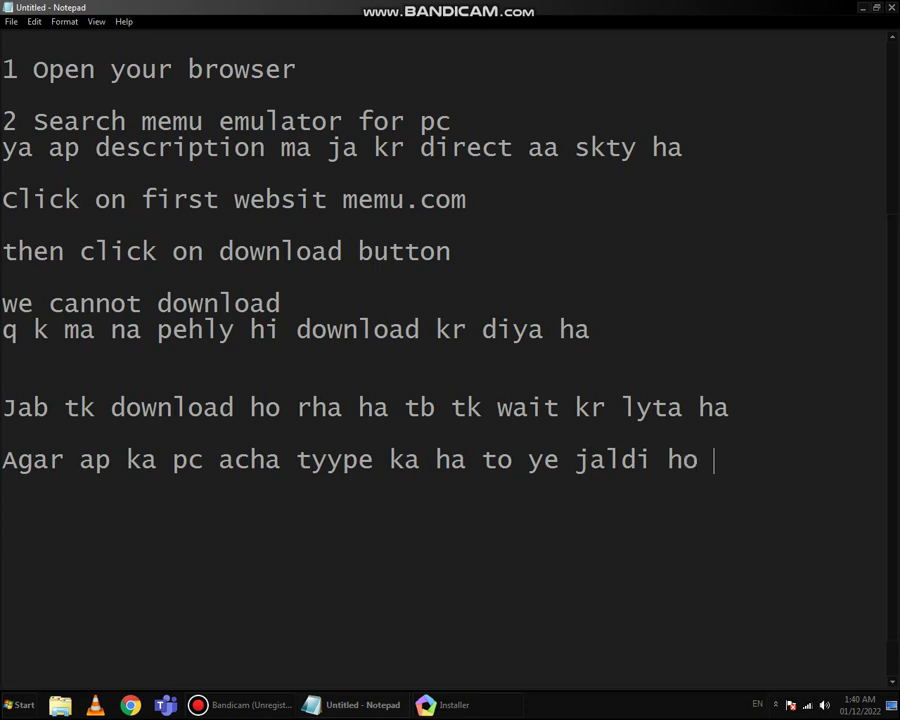
pyautogui.write('jay ga')
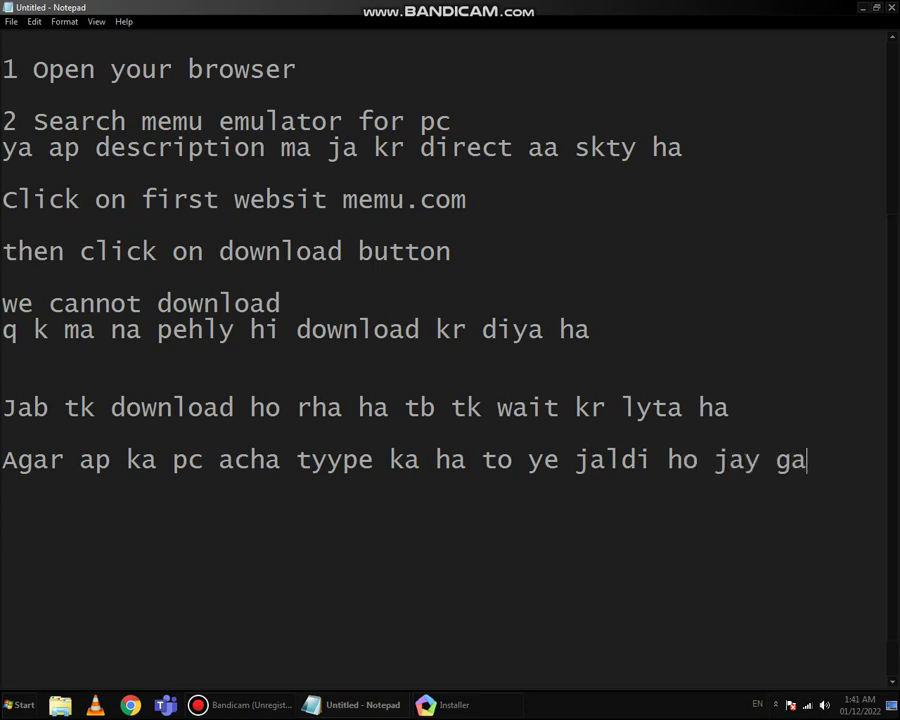
# Add the note "mera pass thora low pc ha is lya zyada time la rha ha" below, separated by a blank line
pyautogui.press('Return')
pyautogui.write('mera p')
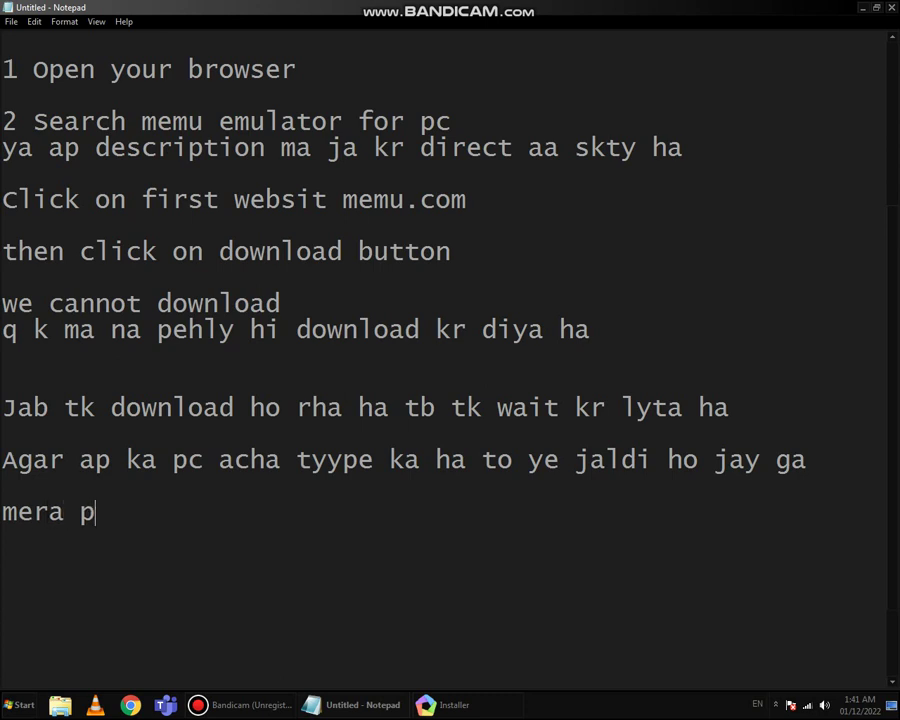
pyautogui.write('ass thora')
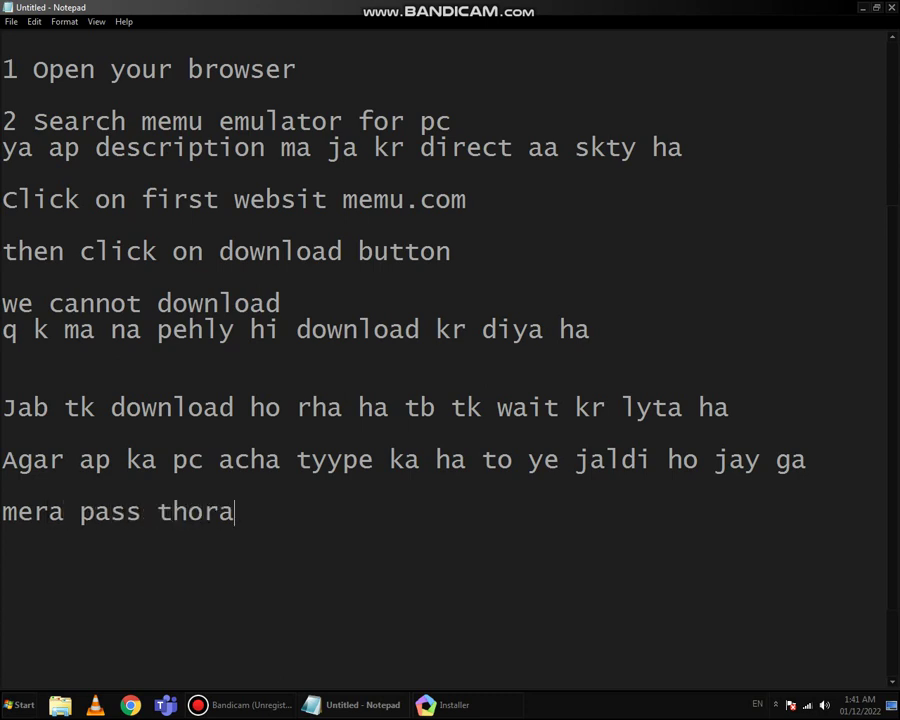
pyautogui.write(' low pc ha ')
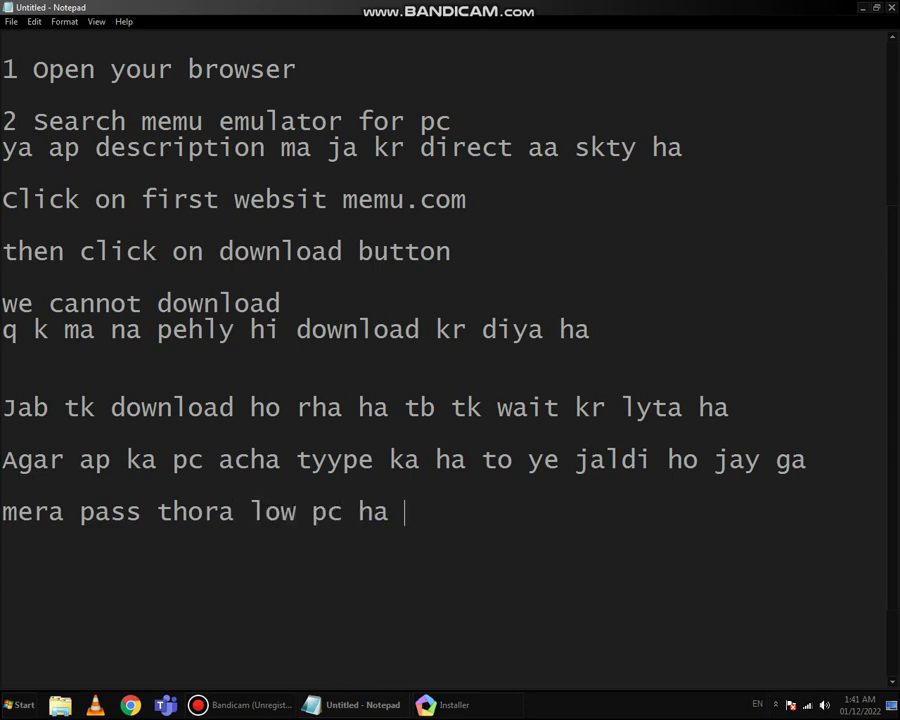
pyautogui.write('is lya')
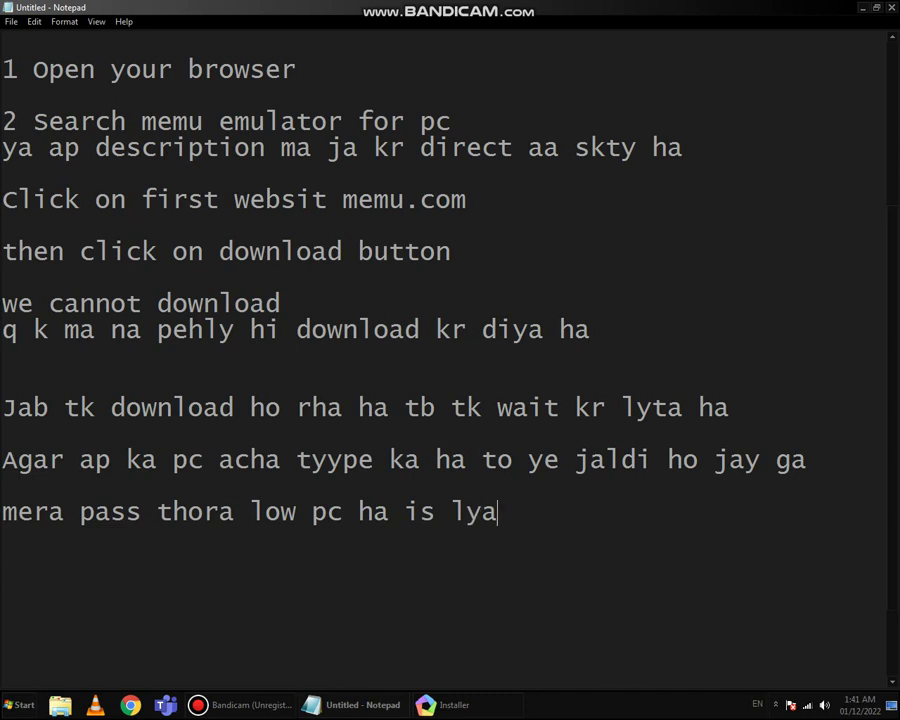
pyautogui.write(' km time ')
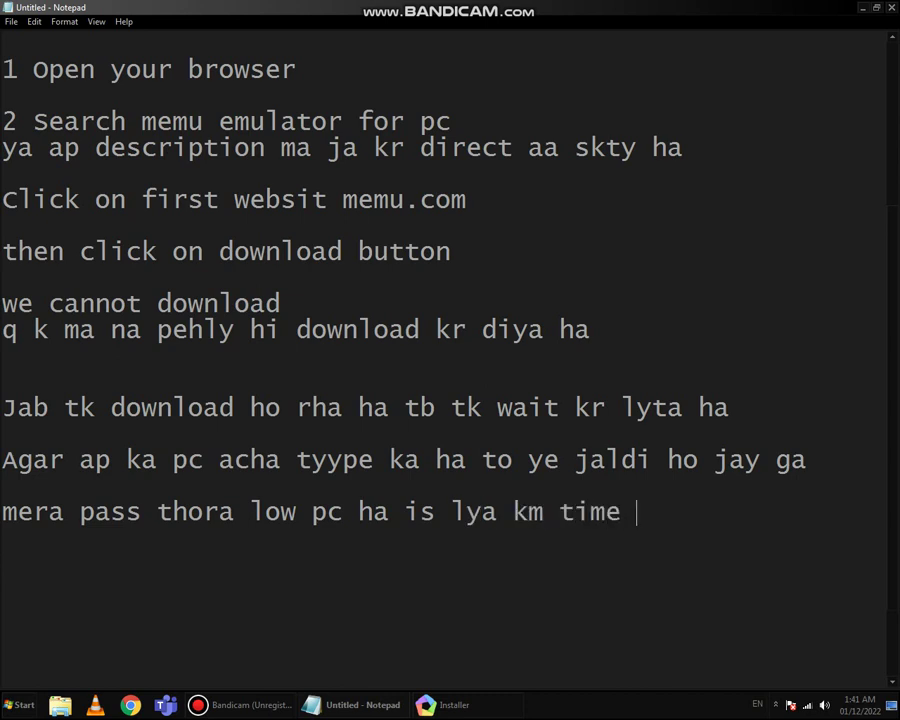
pyautogui.write('lar')
pyautogui.press('BackSpace')
pyautogui.press('BackSpace')
pyautogui.press('BackSpace')
pyautogui.press('BackSpace')
pyautogui.press('BackSpace')
pyautogui.press('BackSpace')
pyautogui.press('BackSpace')
pyautogui.press('BackSpace')
pyautogui.press('BackSpace')
pyautogui.press('BackSpace')
pyautogui.press('BackSpace')
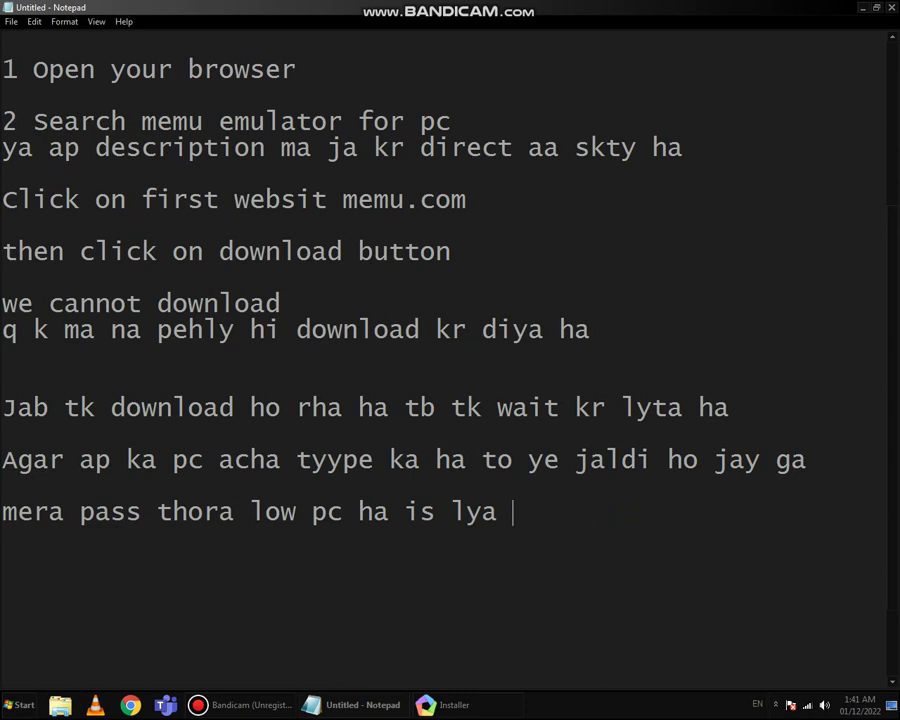
pyautogui.write('zyada ti')
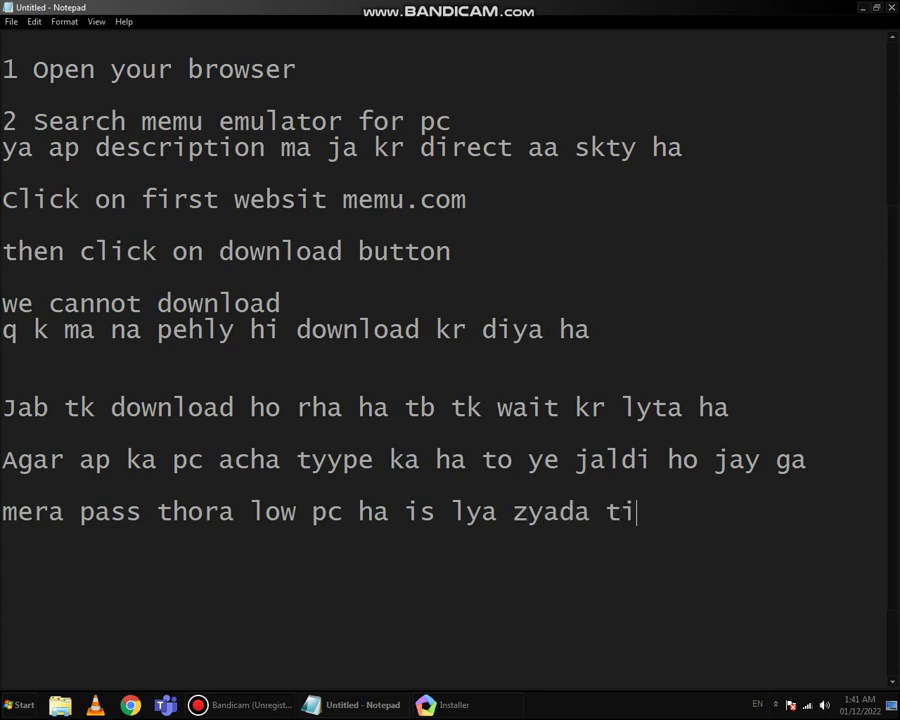
pyautogui.write('me la ')
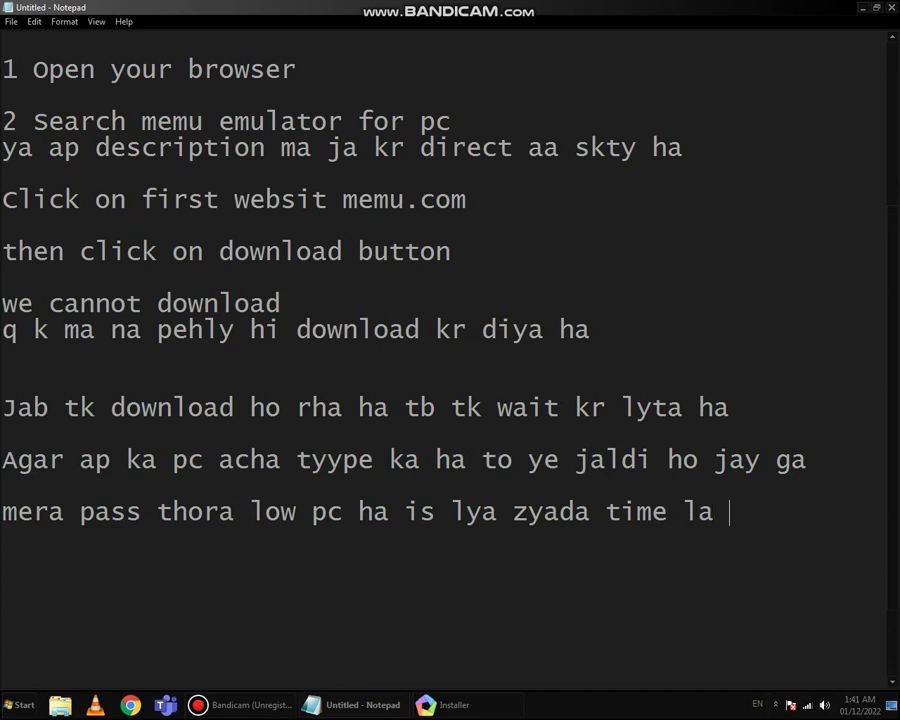
pyautogui.write('rha ha')
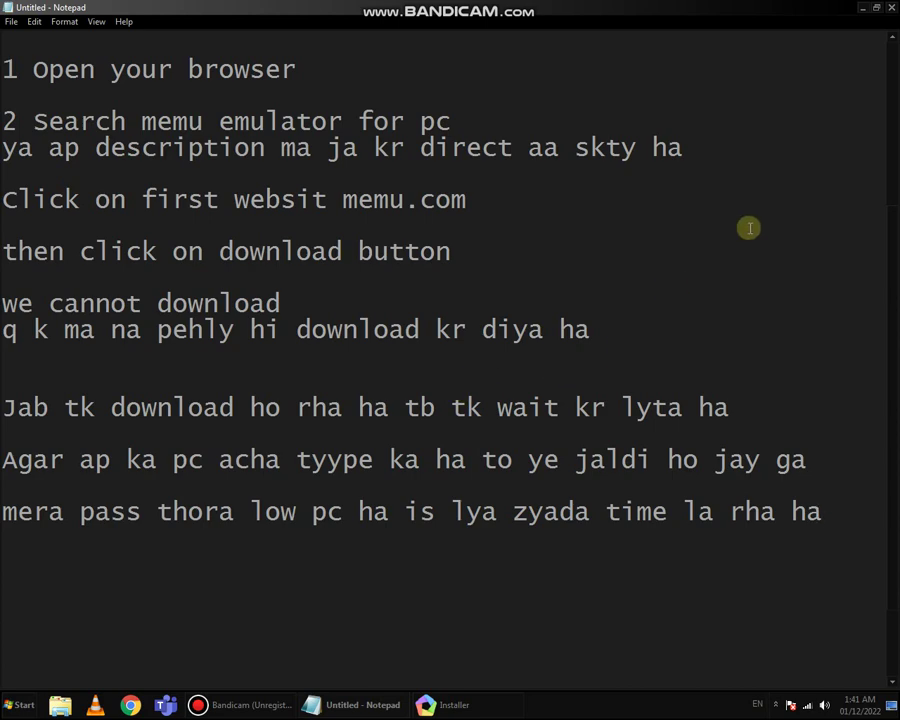
# Minimize Notepad to check the MEmu installer's download progress, and refresh the desktop
pyautogui.click(862, 8)
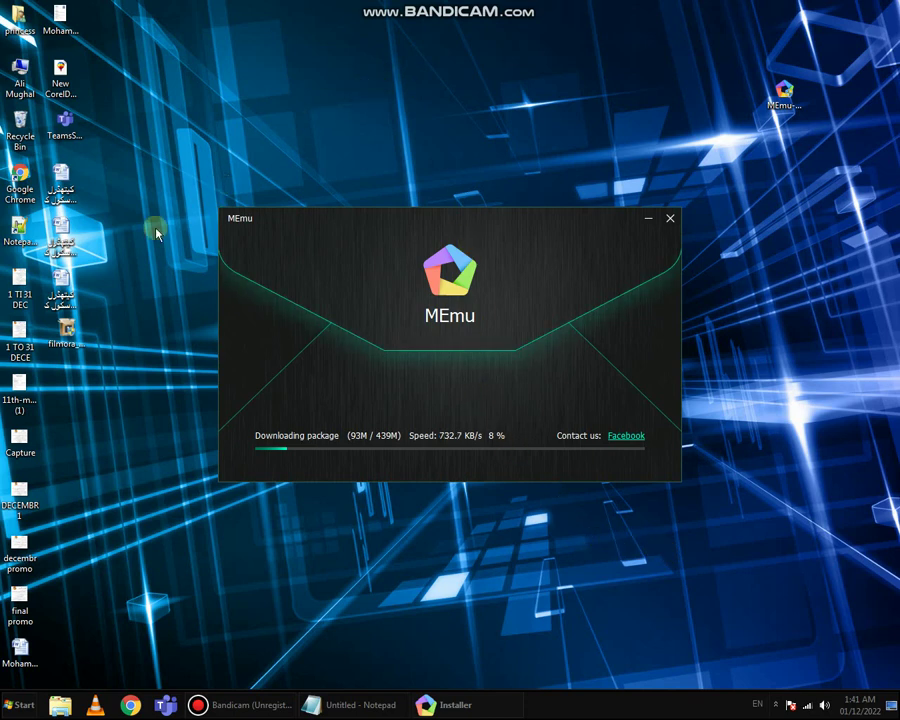
pyautogui.moveTo(208, 166); pyautogui.dragTo(707, 492)
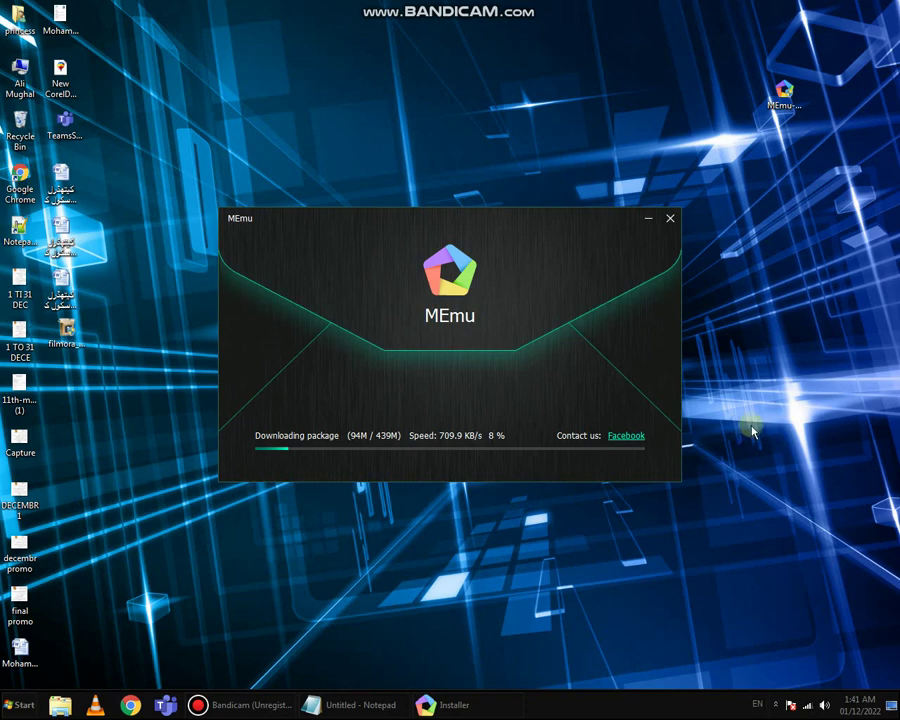
pyautogui.rightClick(828, 279)
pyautogui.click(835, 311)
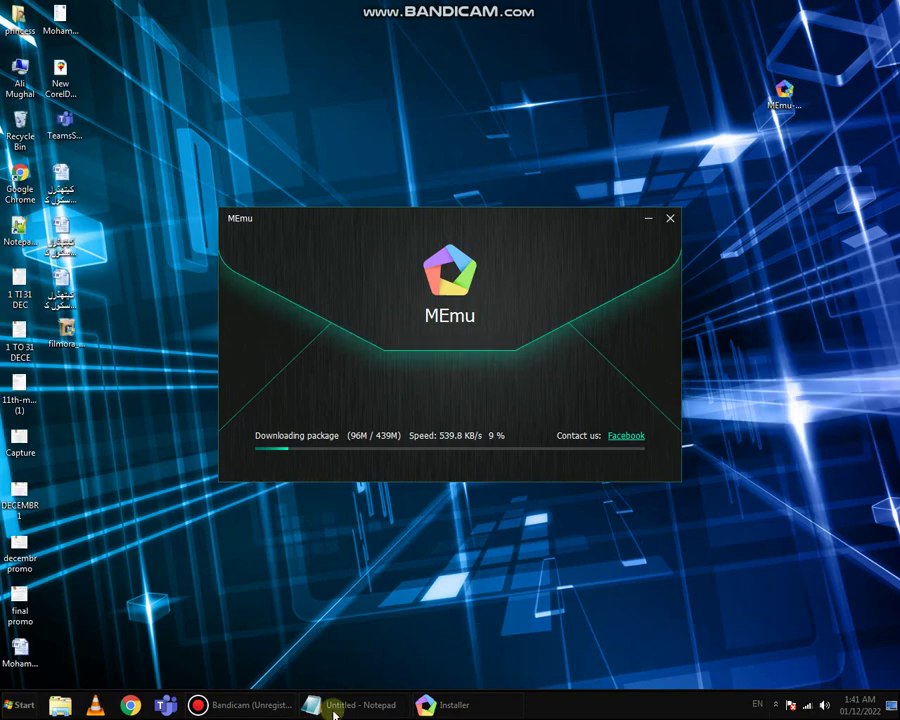
pyautogui.click(248, 712)
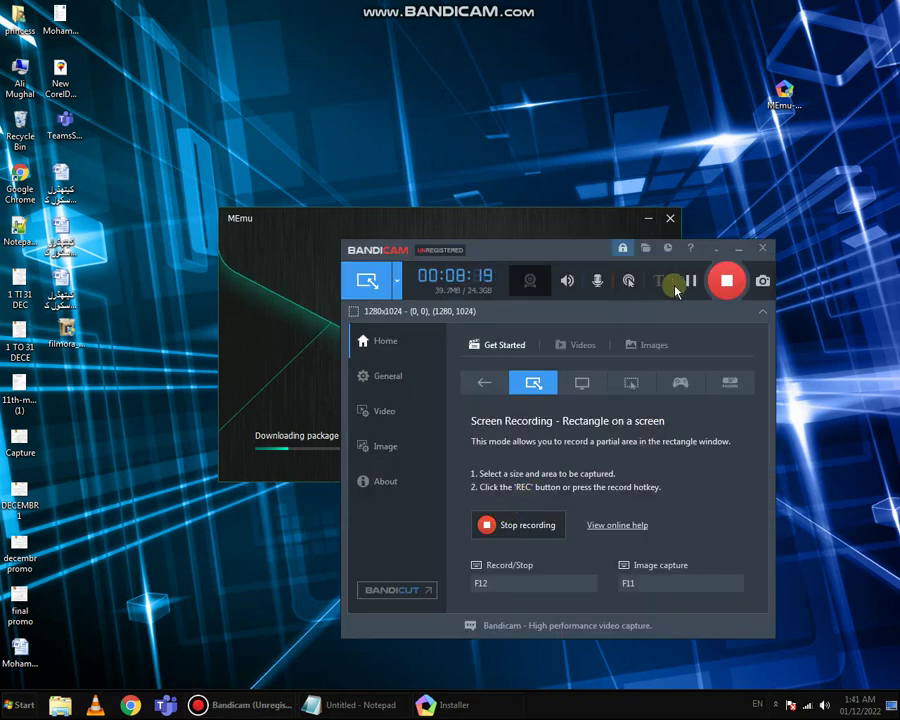
pyautogui.click(738, 248)
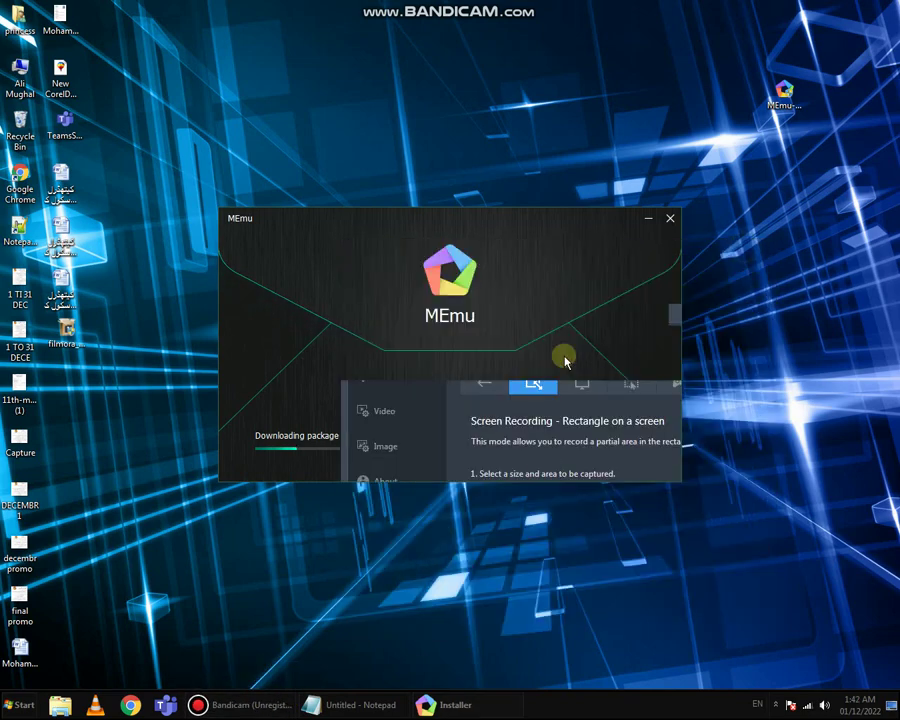
# Return to Notepad and add the line "jb ye complete ho jay to enjoy krein" below the low-PC note, separated by a blank line
pyautogui.click(354, 705)
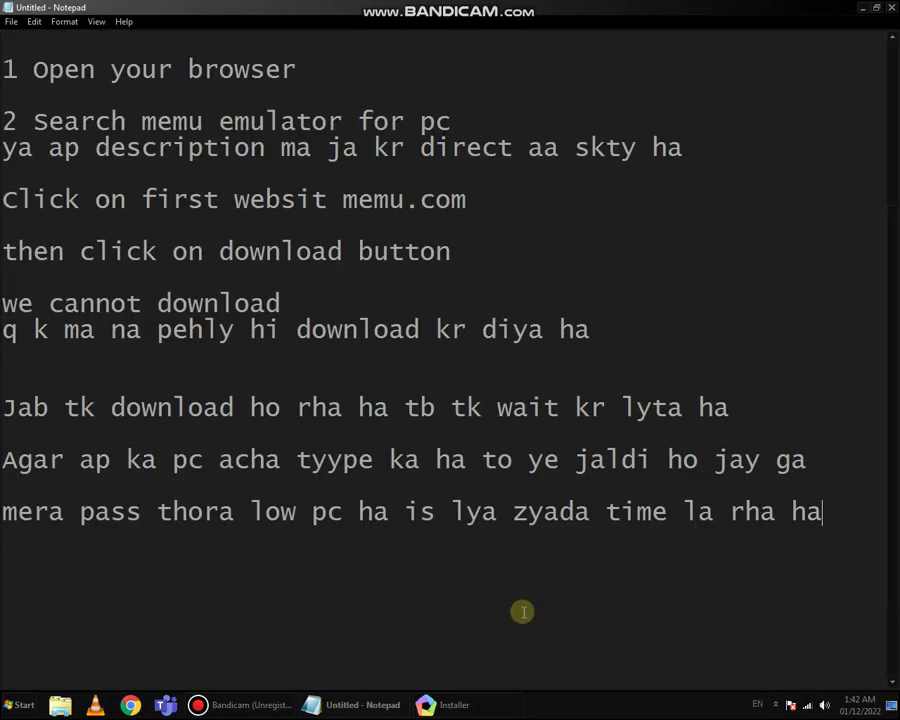
pyautogui.press('Return')
pyautogui.write('jb y')
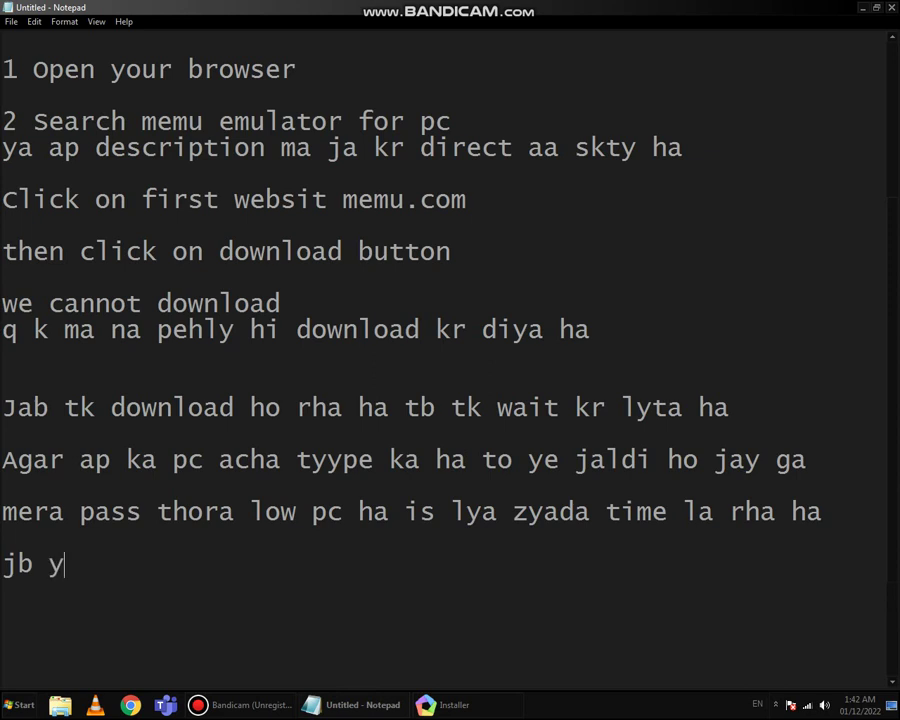
pyautogui.write('e complete')
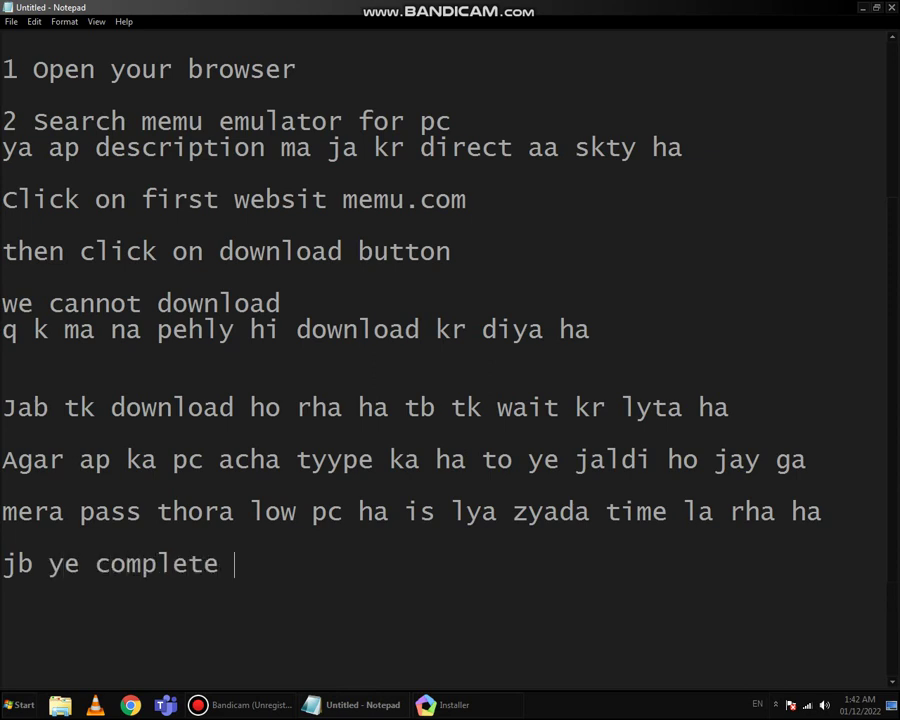
pyautogui.write(' ho jay ')
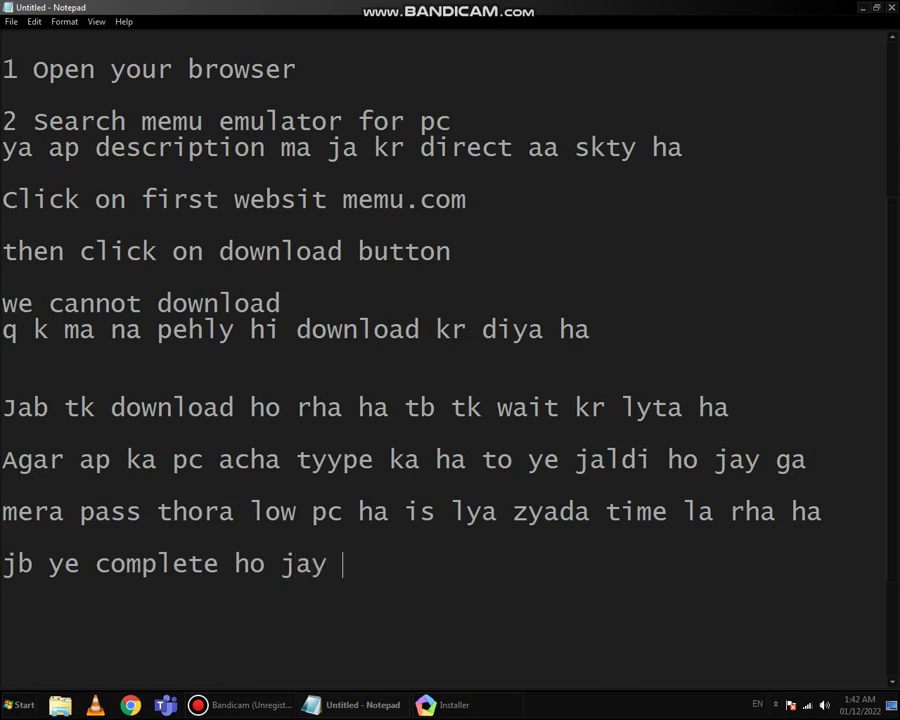
pyautogui.write('to en')
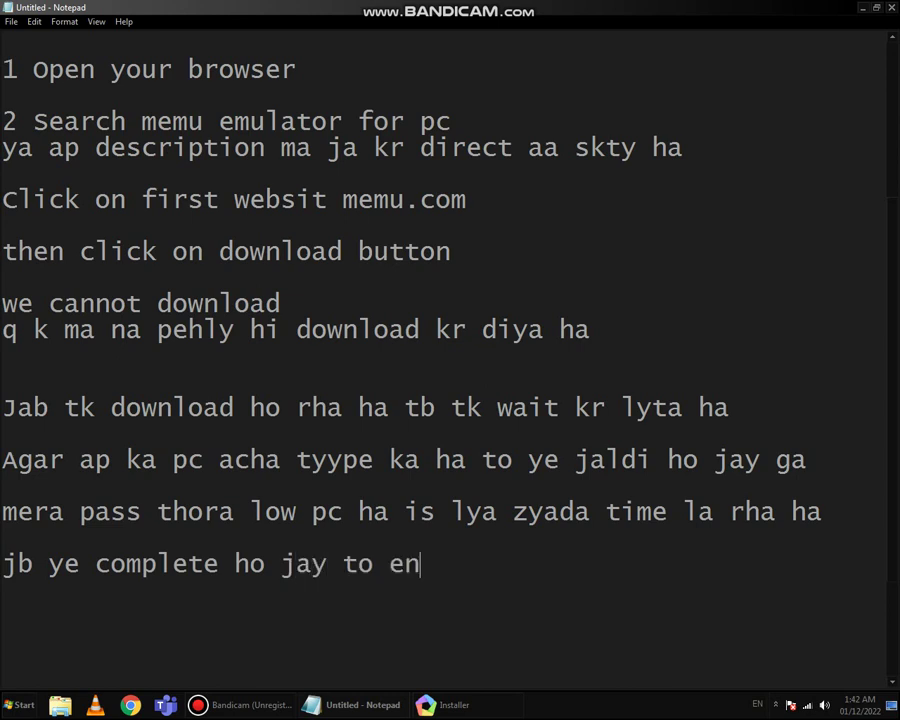
pyautogui.write('joy krein')
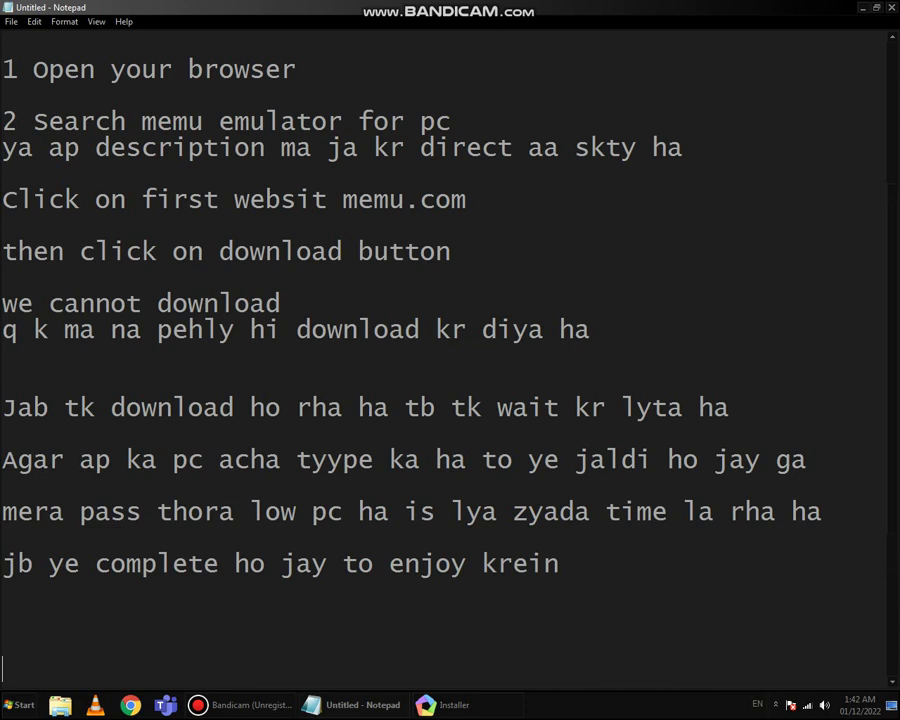
# Add the closing line "Agar video pasand ay to like kr dy" two blank lines below the last note
pyautogui.scroll(-1, 524, 610)
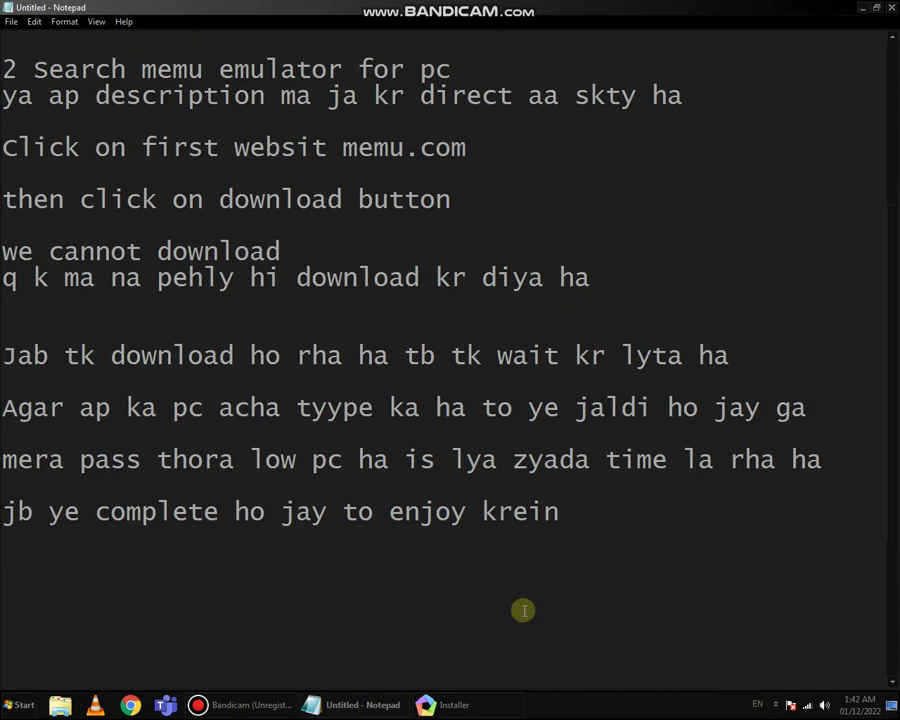
pyautogui.press('Return')
pyautogui.press('Return')
pyautogui.press('Return')
pyautogui.write('Agar v')
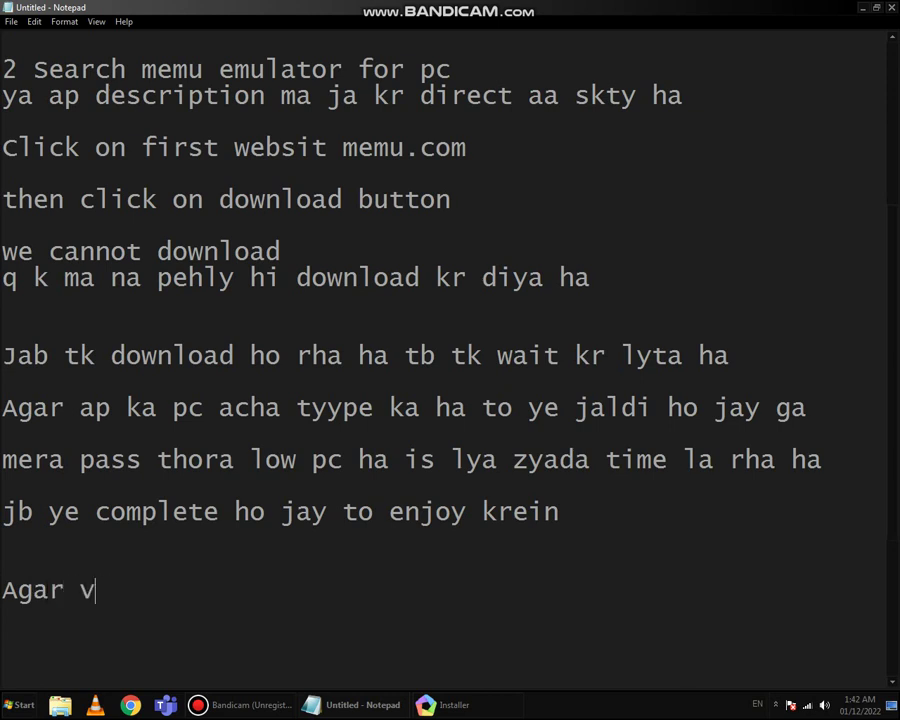
pyautogui.write('ideo pas')
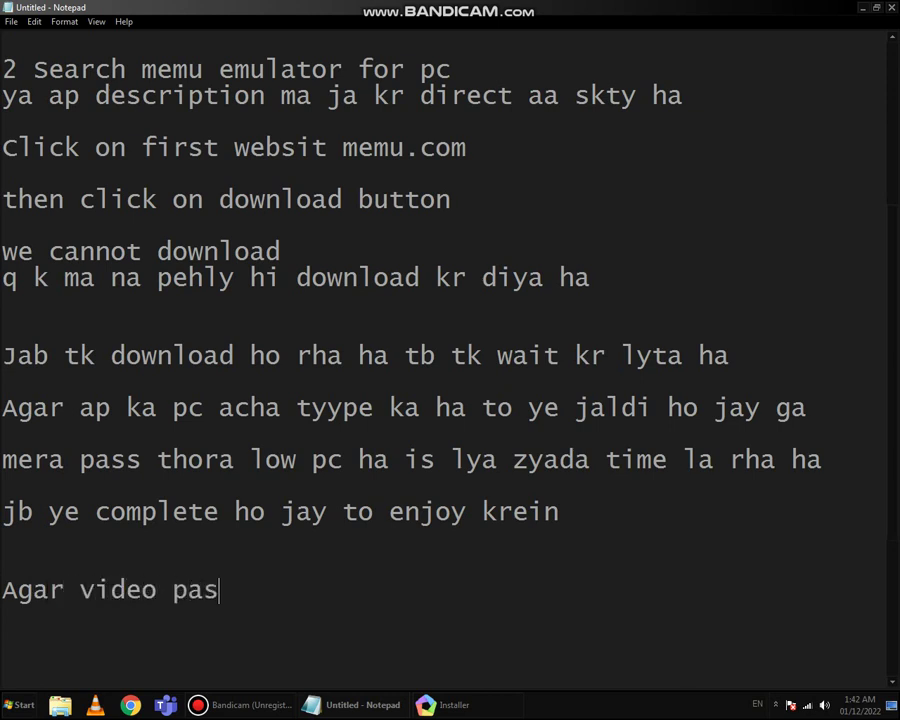
pyautogui.write('and ay ')
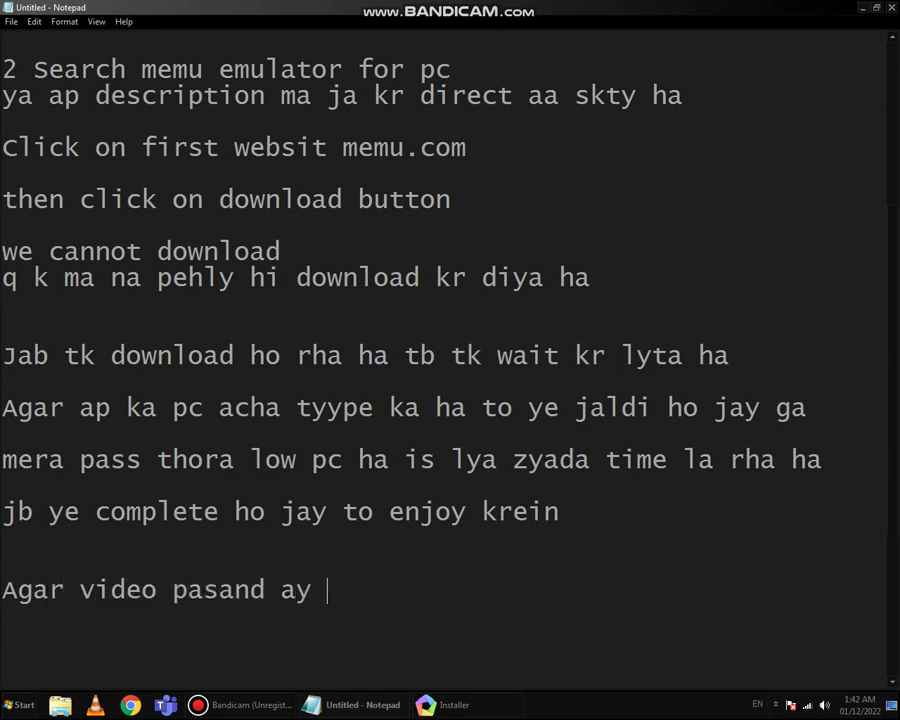
pyautogui.write('to lik')
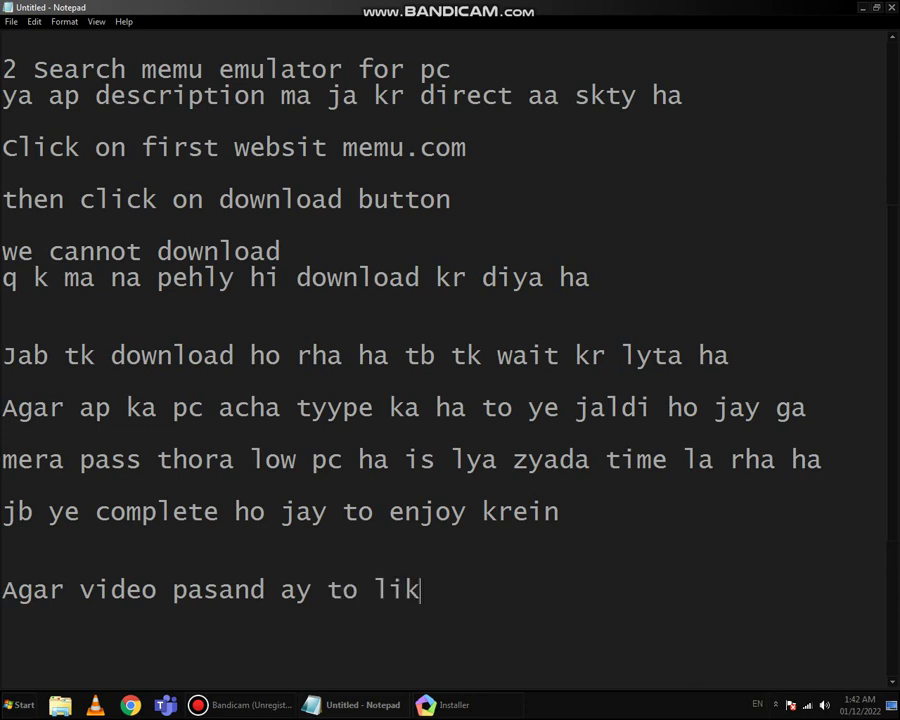
pyautogui.write('e kr dy')
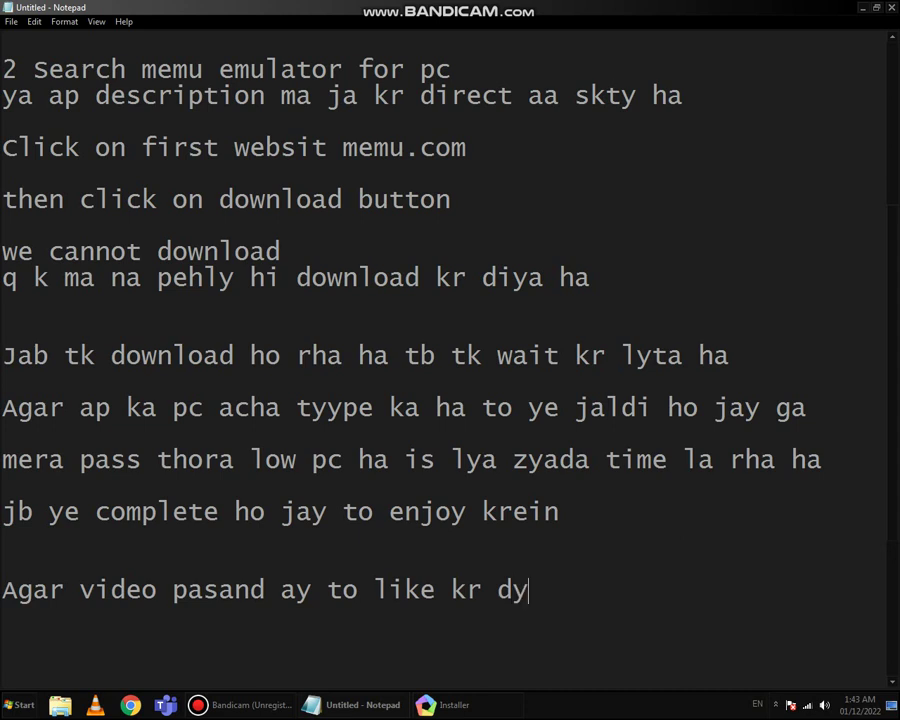
# End the like request with "dyna plz" and add "or agar channel pr new ho to subscribe b kr dyna plz" after a blank line
pyautogui.write('na plz')
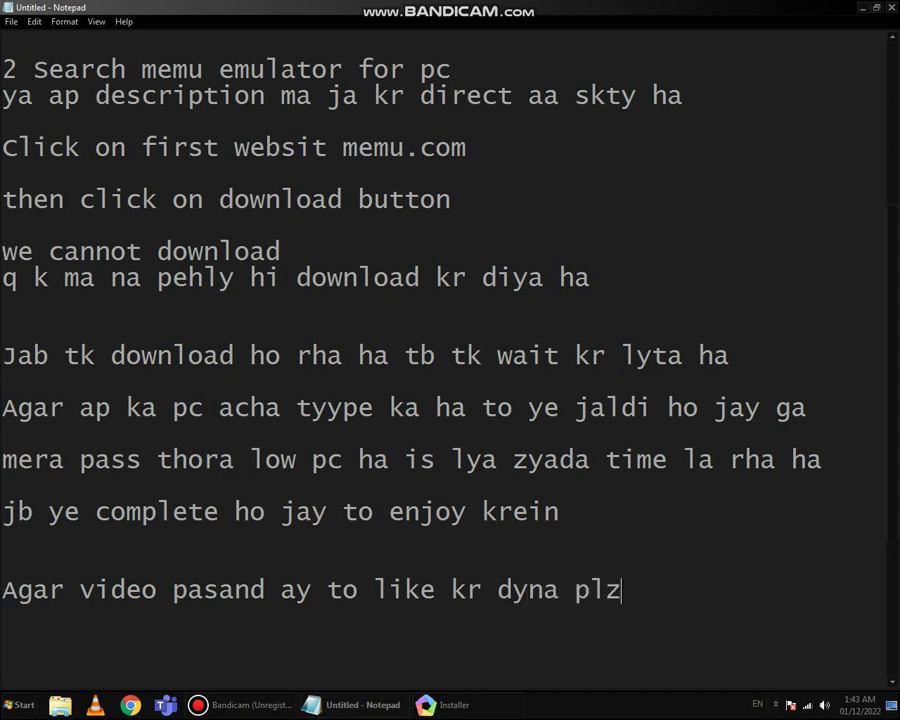
pyautogui.press('Return')
pyautogui.press('Return')
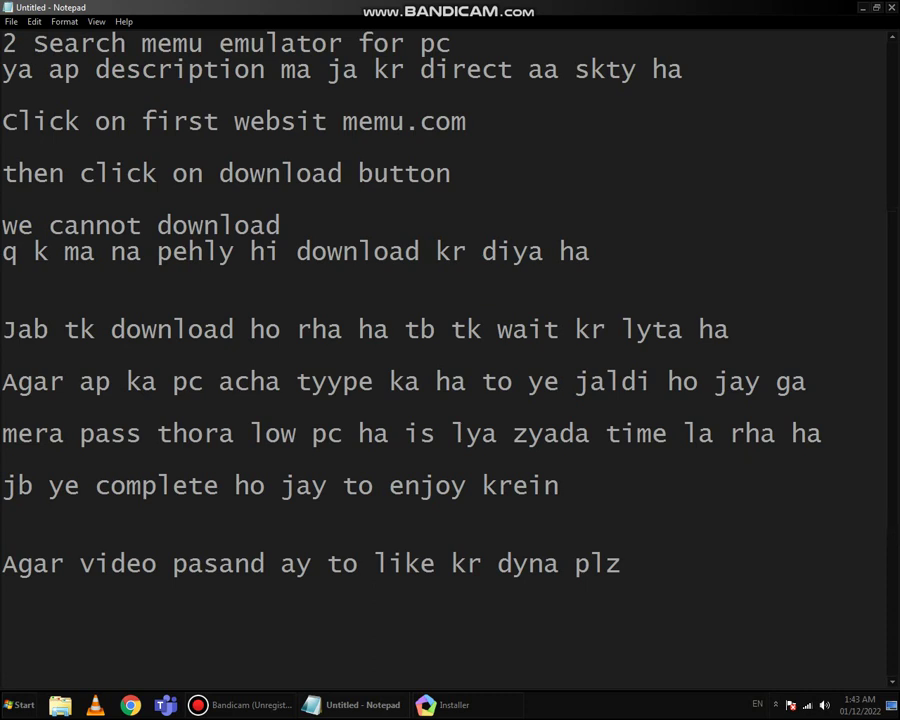
pyautogui.write('or aga')
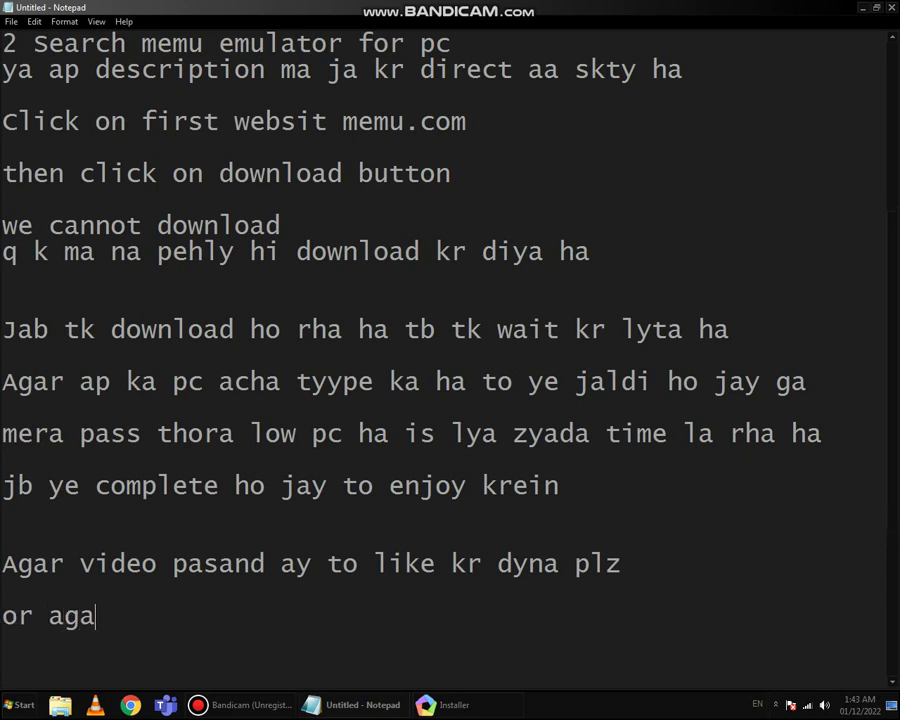
pyautogui.write('r ')
pyautogui.write('chann')
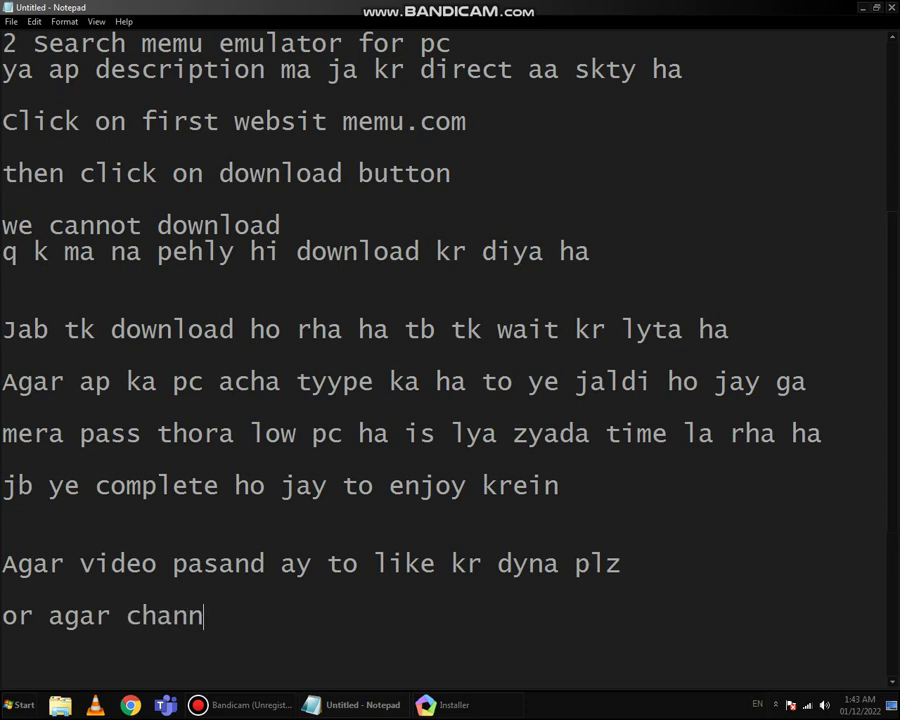
pyautogui.write('el pr new ')
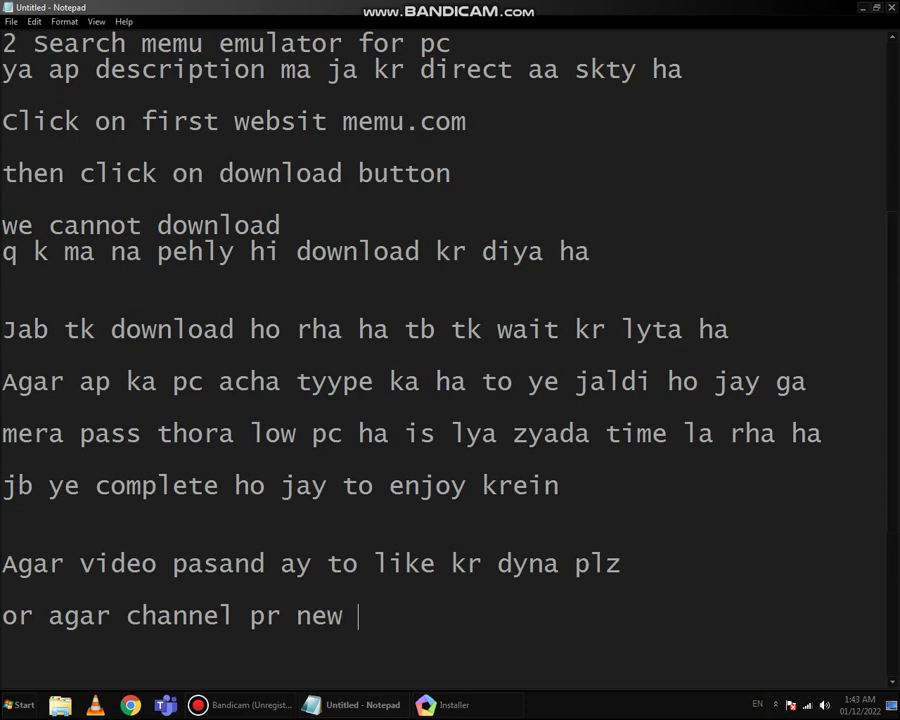
pyautogui.write('ho to')
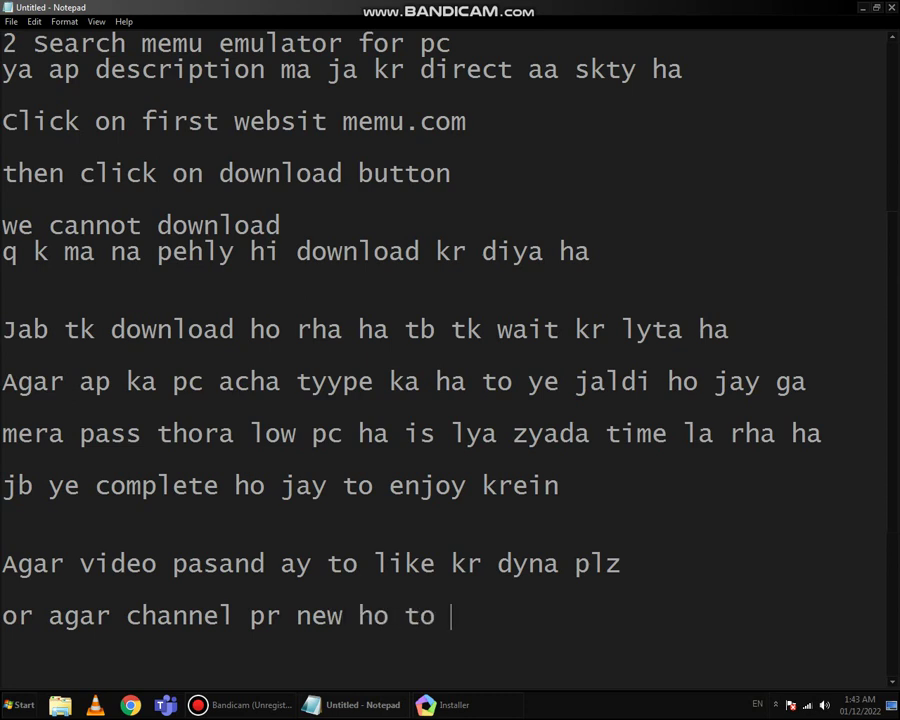
pyautogui.write(' subs')
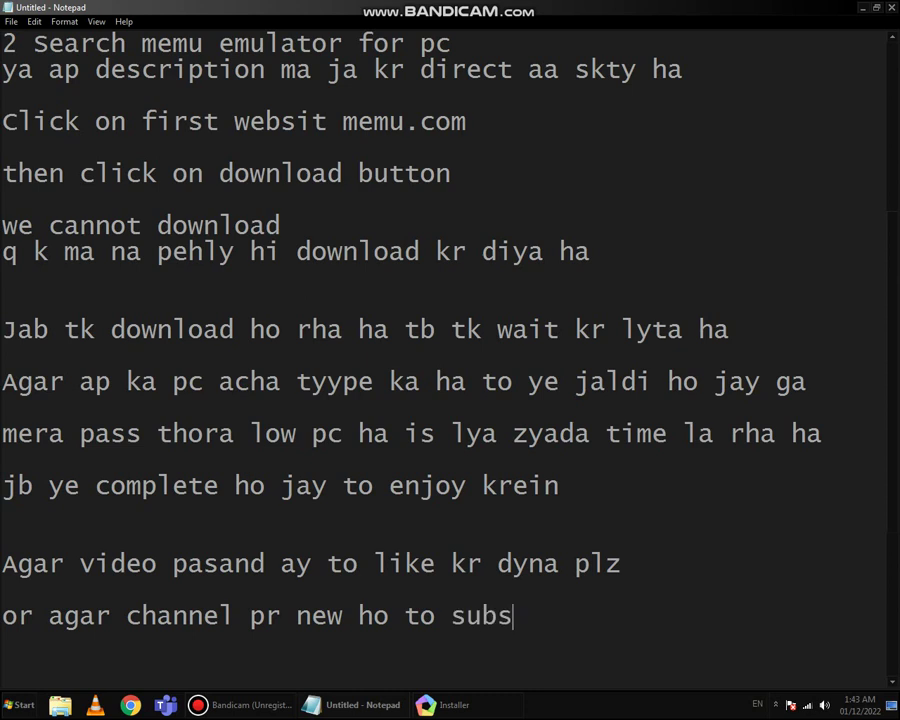
pyautogui.write('cribe b k')
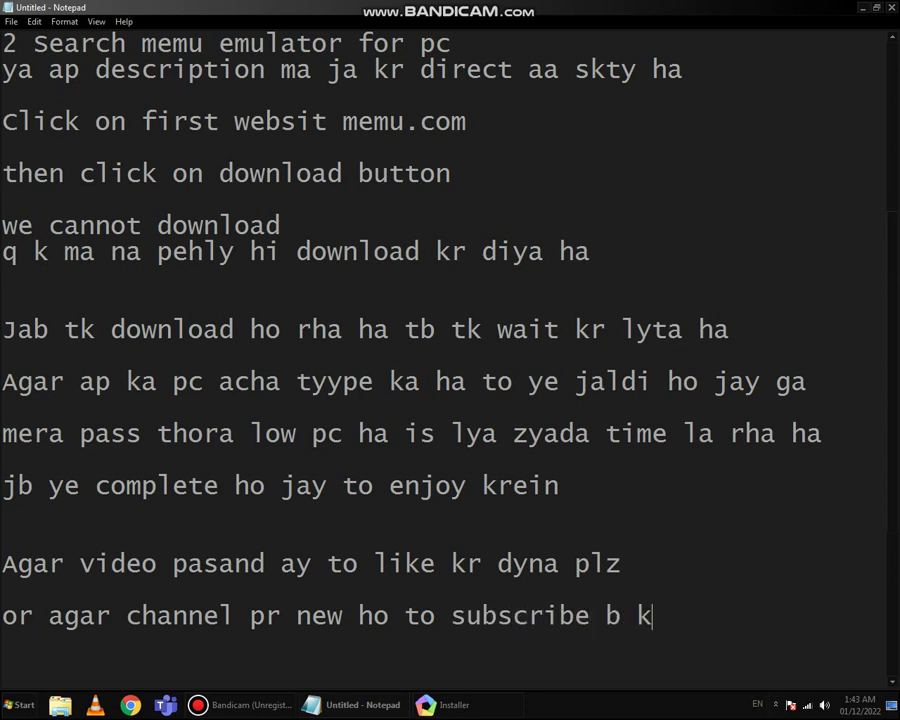
pyautogui.write('r dynap')
pyautogui.press('BackSpace')
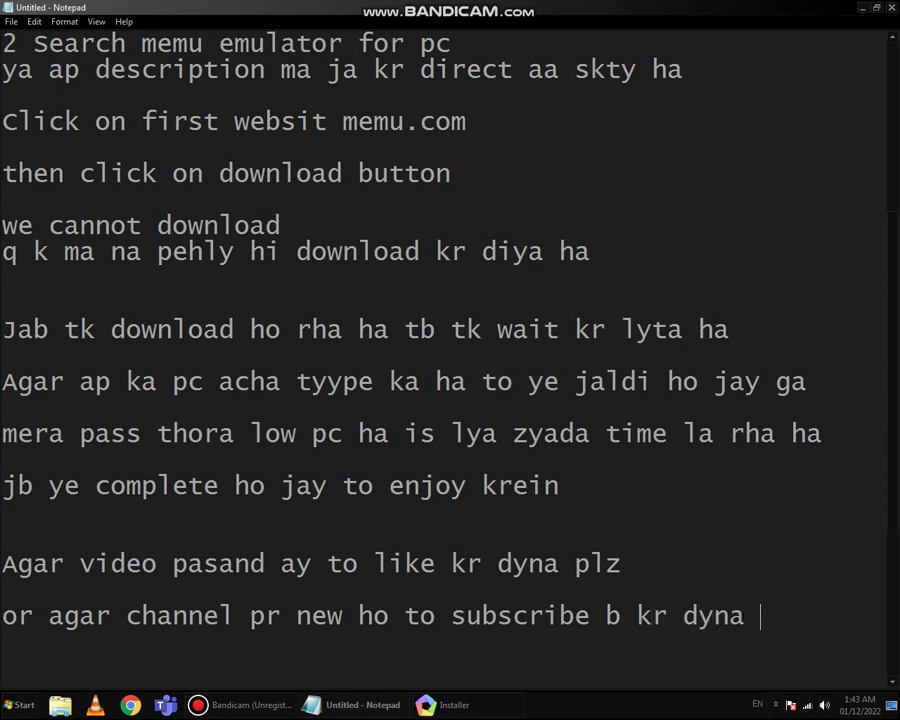
pyautogui.write('plz')
# Add an indented closing line beginning "Thanks for", six blank lines below the subscribe request
pyautogui.press('Return')
pyautogui.press('Return')
pyautogui.press('Return')
pyautogui.press('Return')
pyautogui.press('Return')
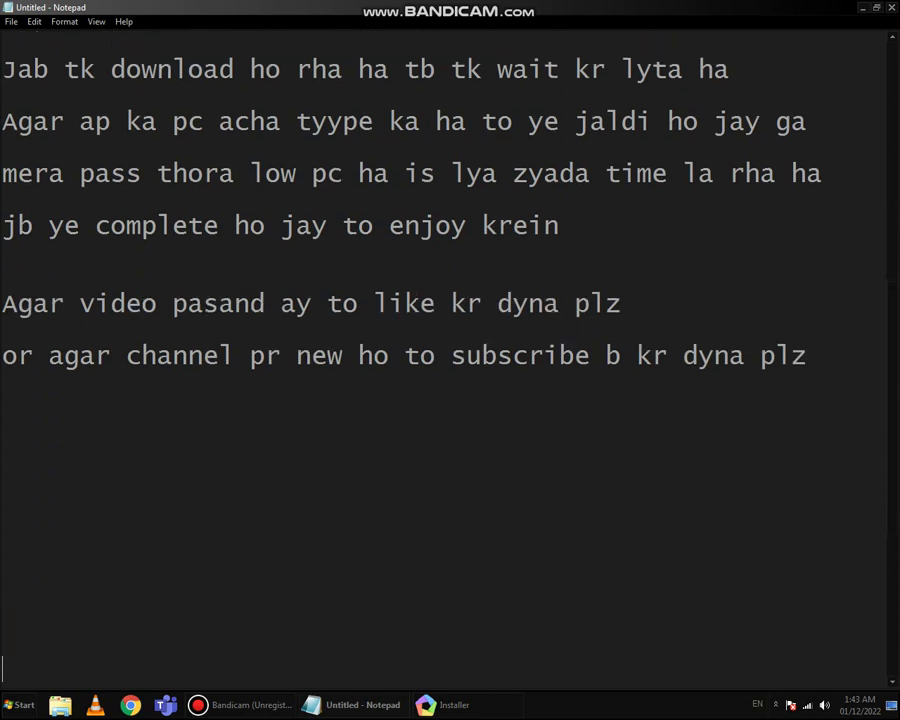
pyautogui.press('BackSpace')
pyautogui.press('BackSpace')
pyautogui.write('Thank')
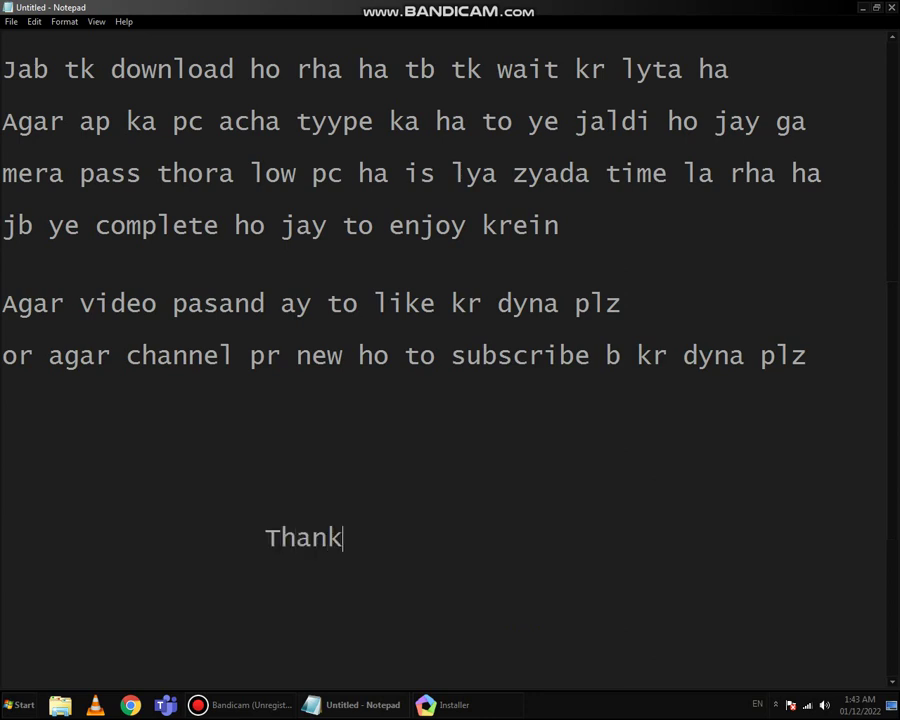
pyautogui.write('s for wa')
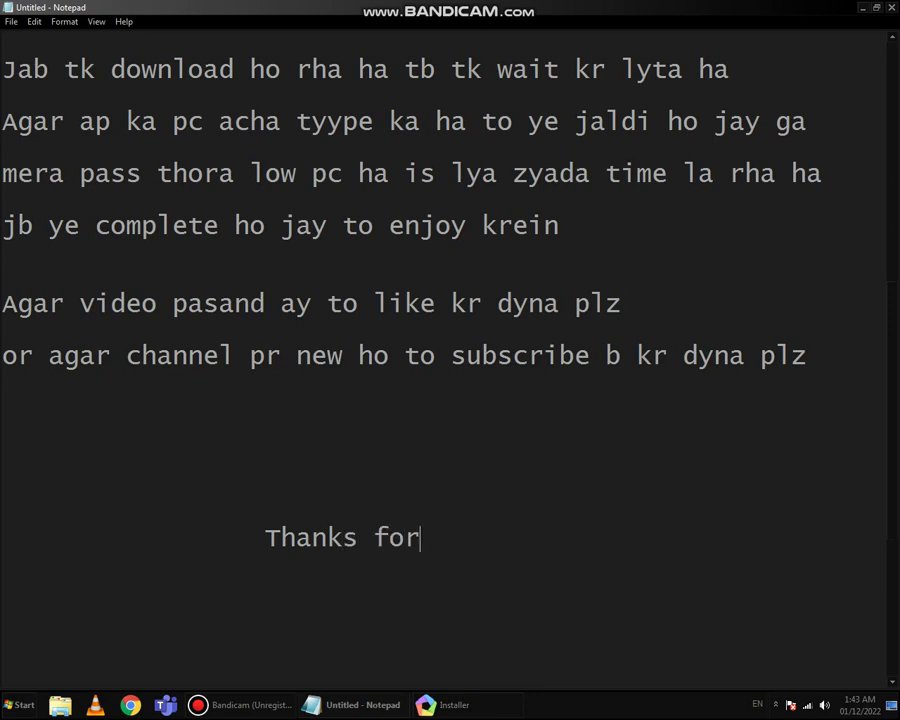